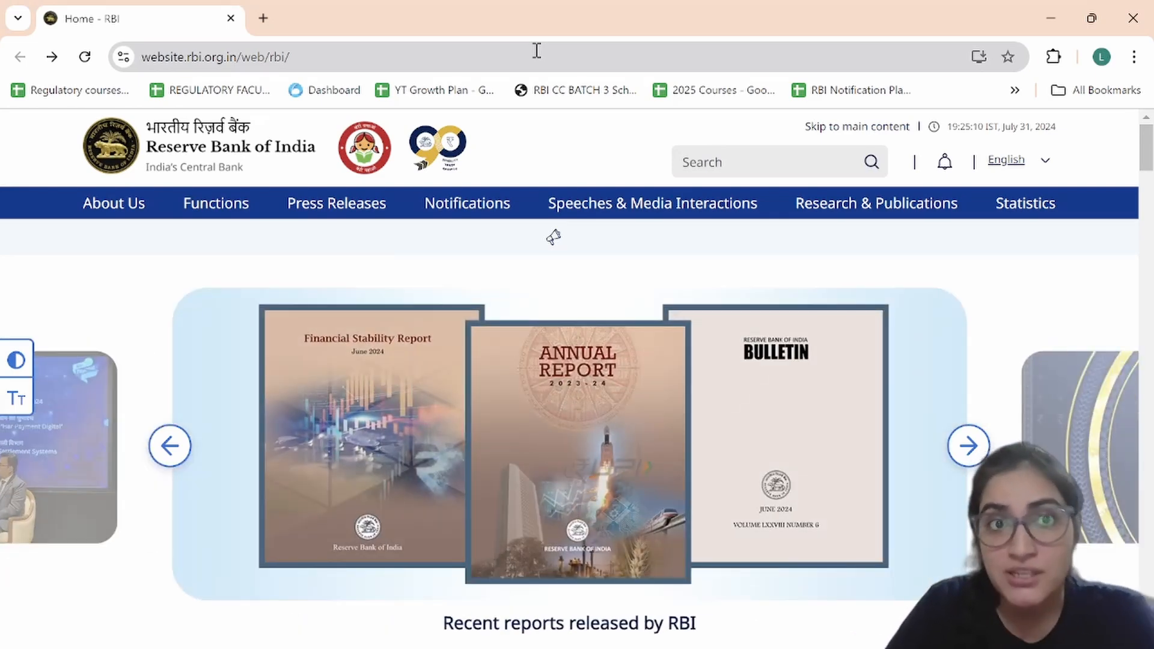
Step: Show the RBI homepage's web address, then scroll down to the Quick Links section
click(536, 51)
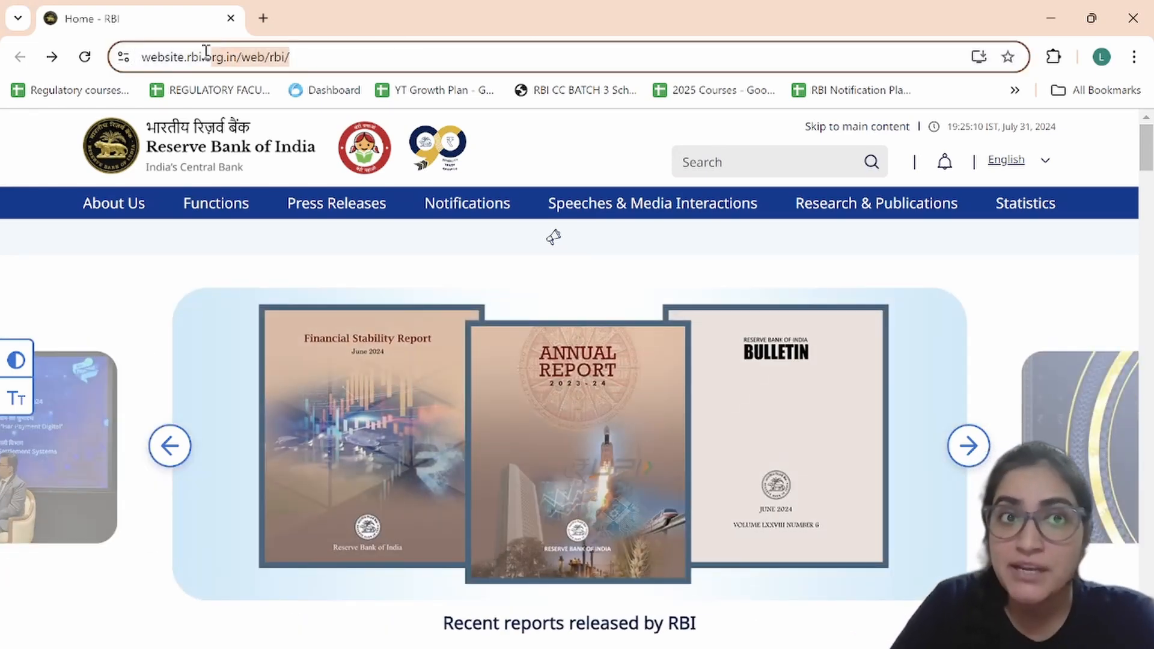
click(377, 54)
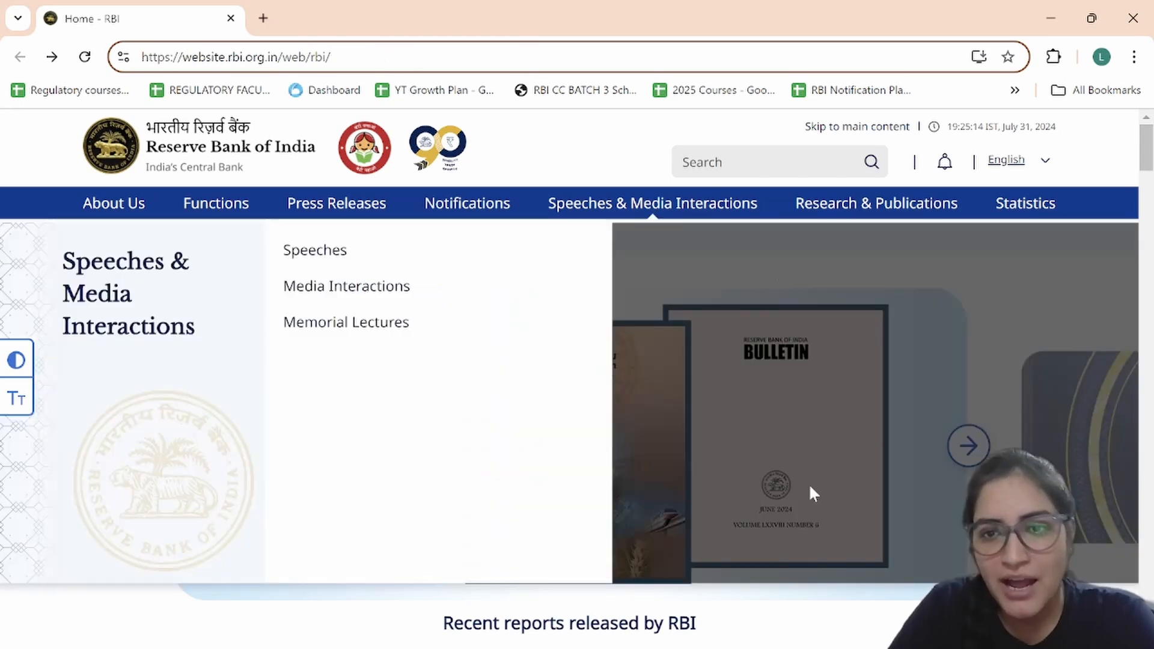
scroll(808, 489, down, 2)
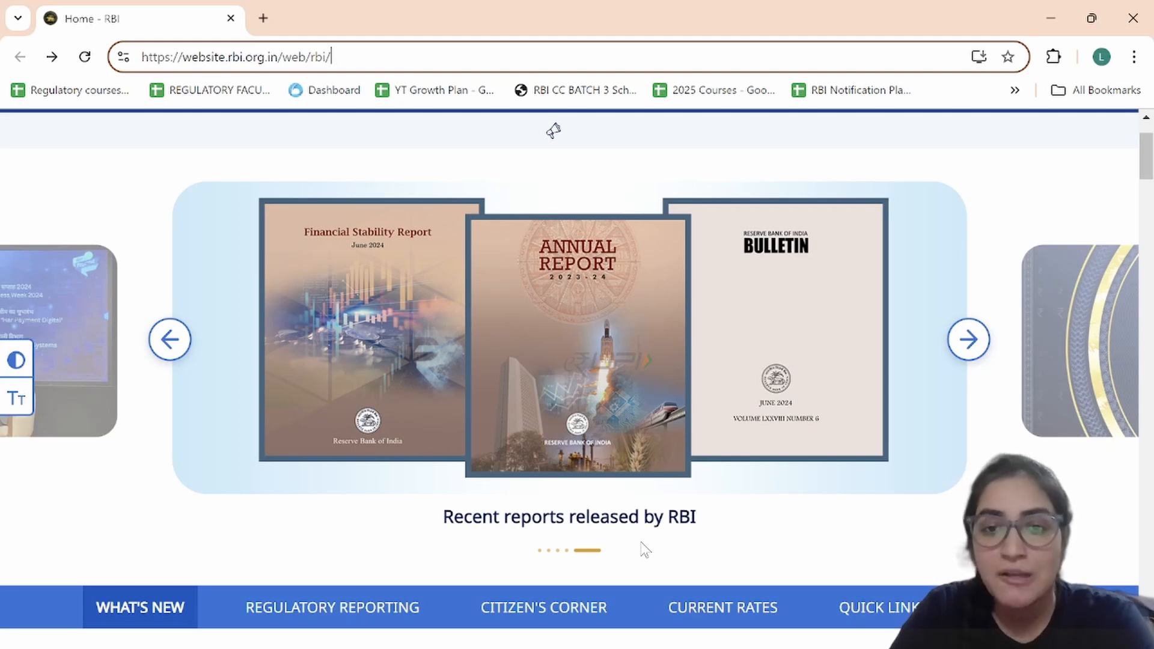
scroll(691, 515, down, 2)
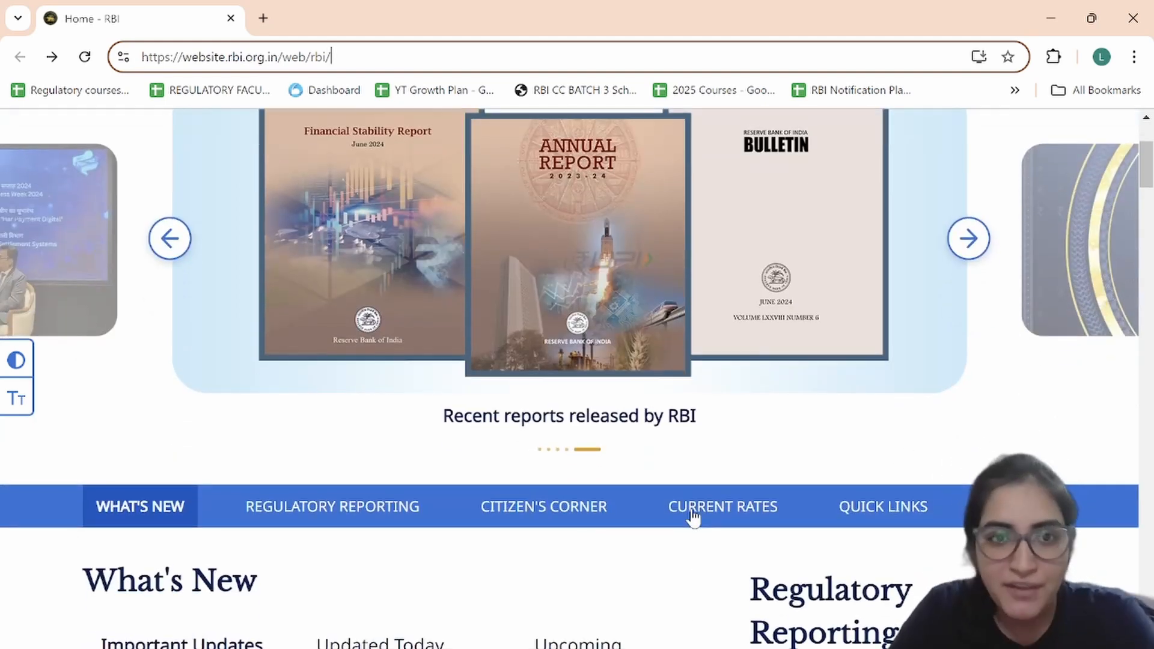
scroll(692, 515, down, 2)
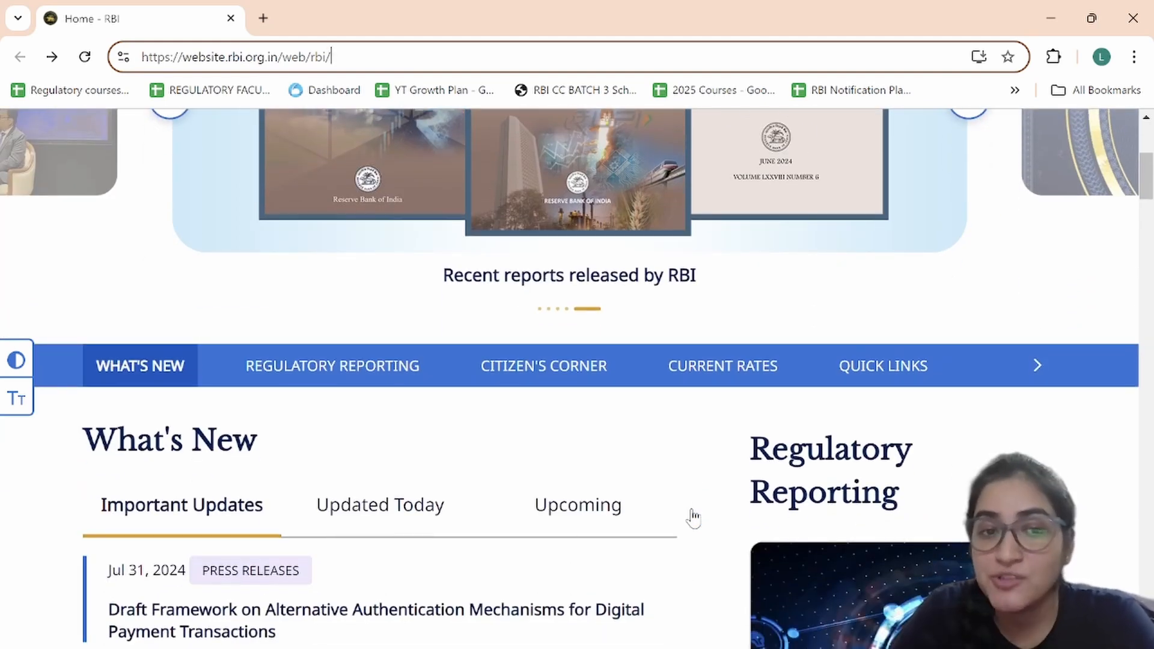
scroll(693, 517, down, 2)
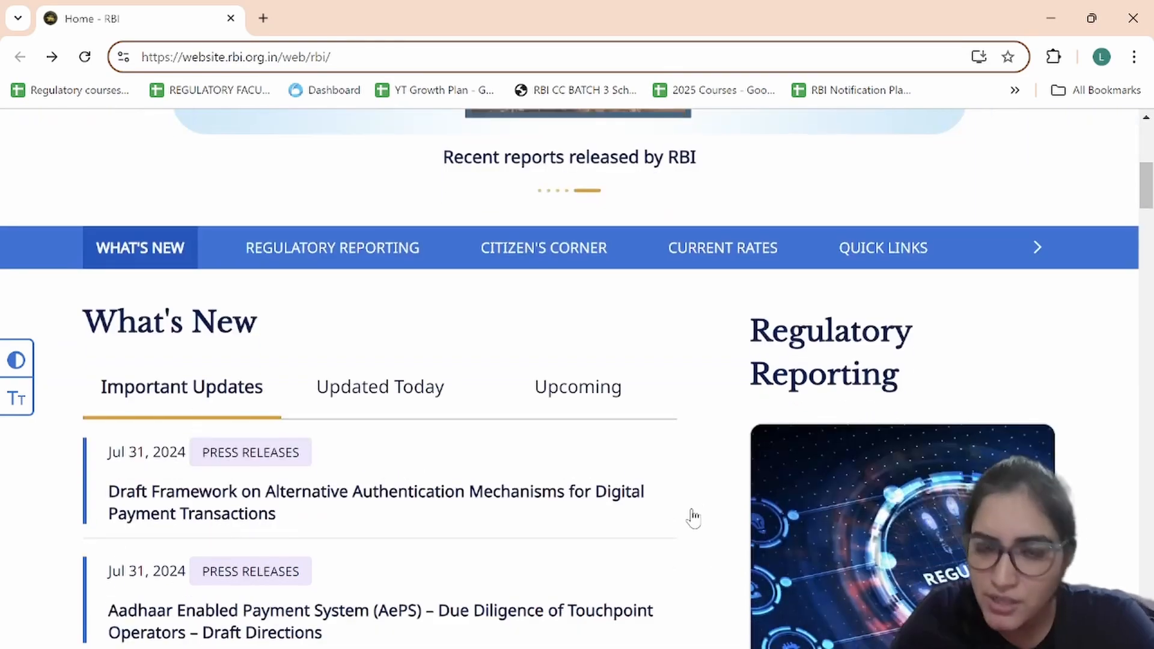
scroll(693, 518, down, 2)
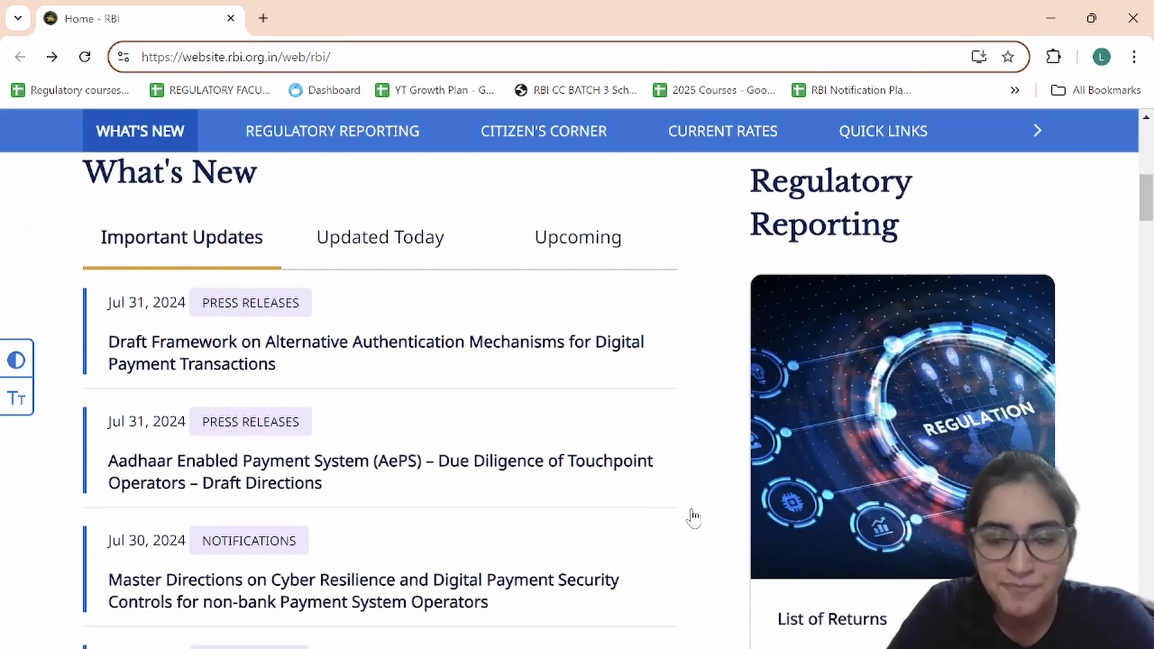
scroll(693, 518, down, 20)
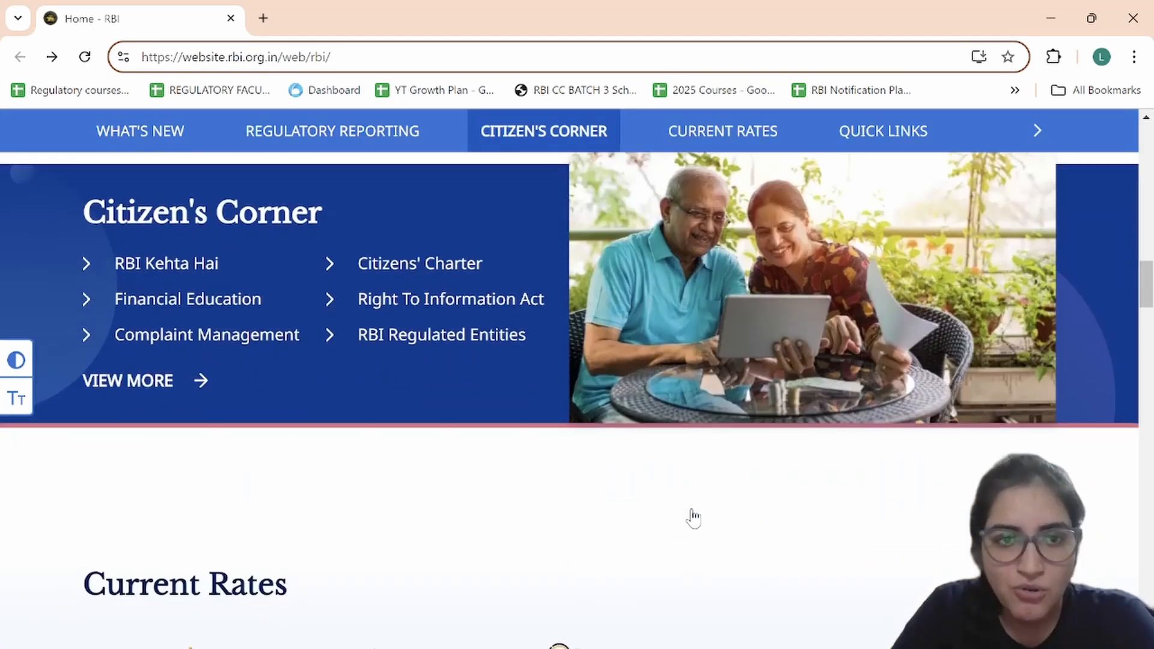
scroll(693, 517, down, 8)
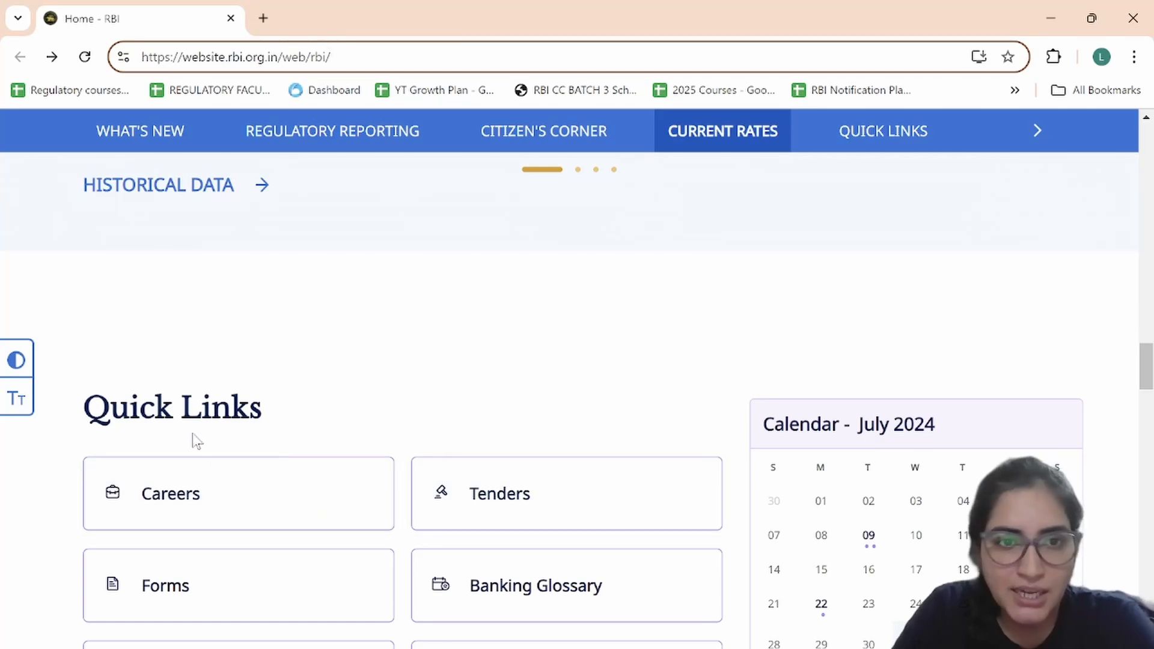
Step: Go from Careers to View All Vacancies and locate the Jul 25 Grade 'B' officers notice
click(166, 511)
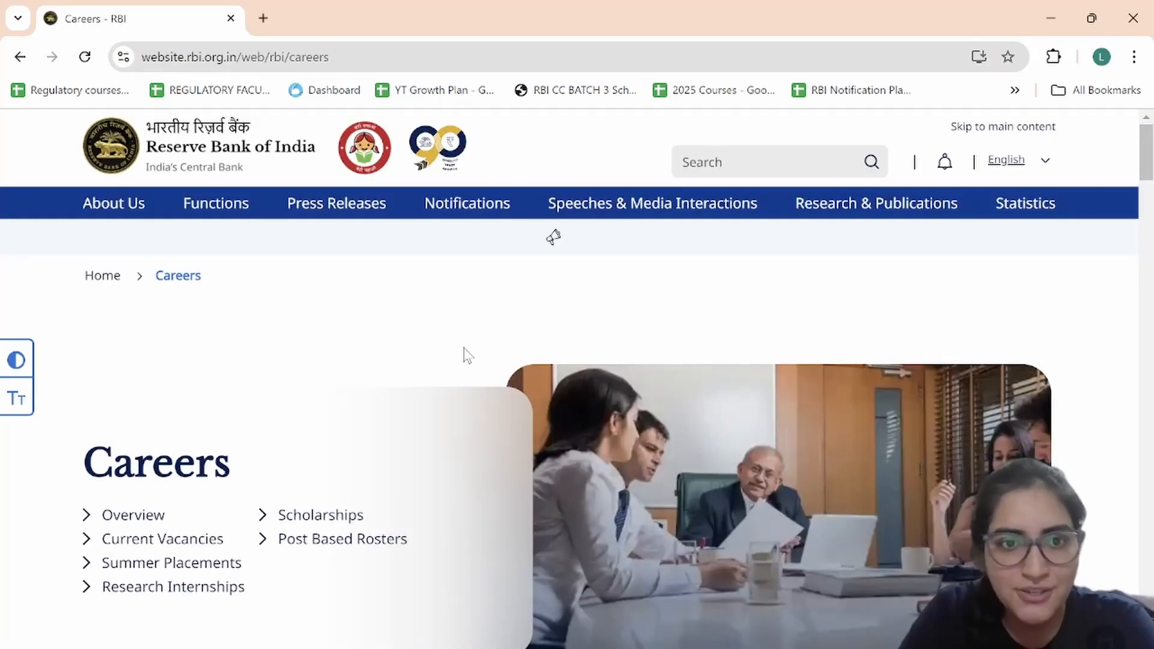
scroll(464, 349, down, 10)
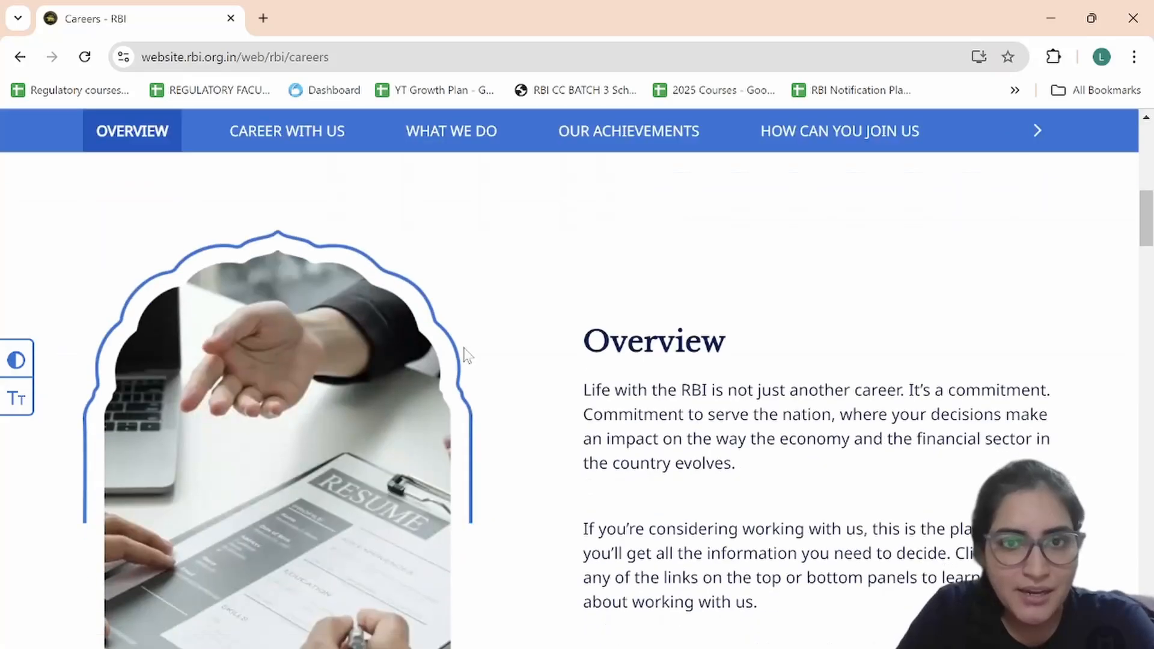
scroll(467, 355, down, 8)
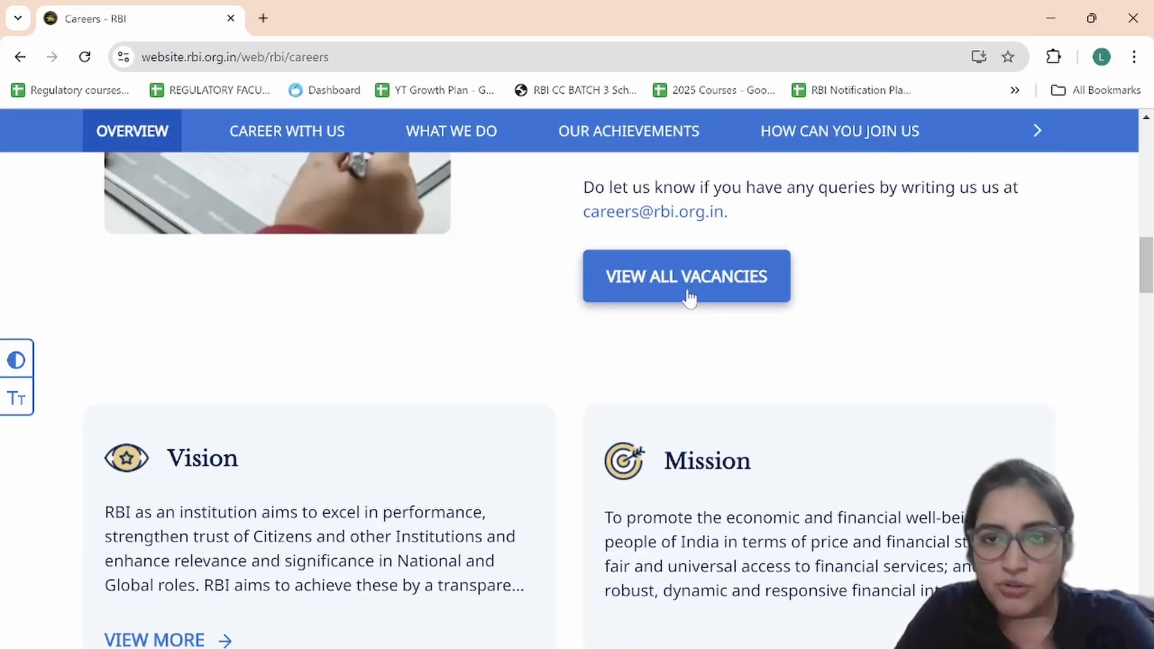
click(689, 295)
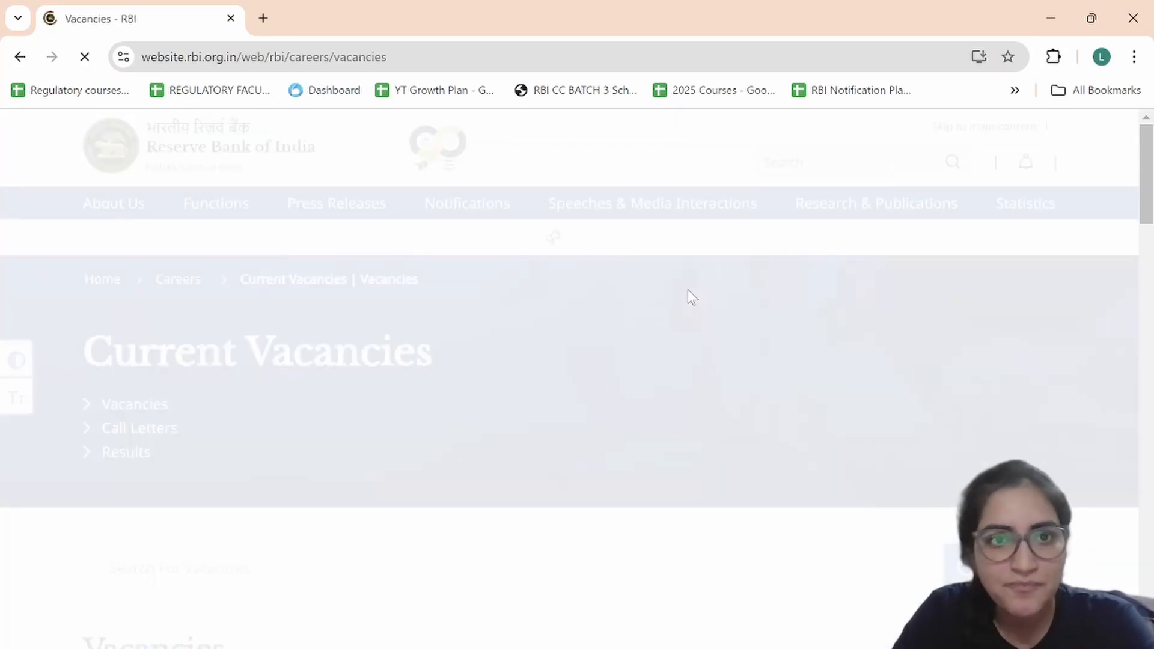
scroll(545, 487, down, 15)
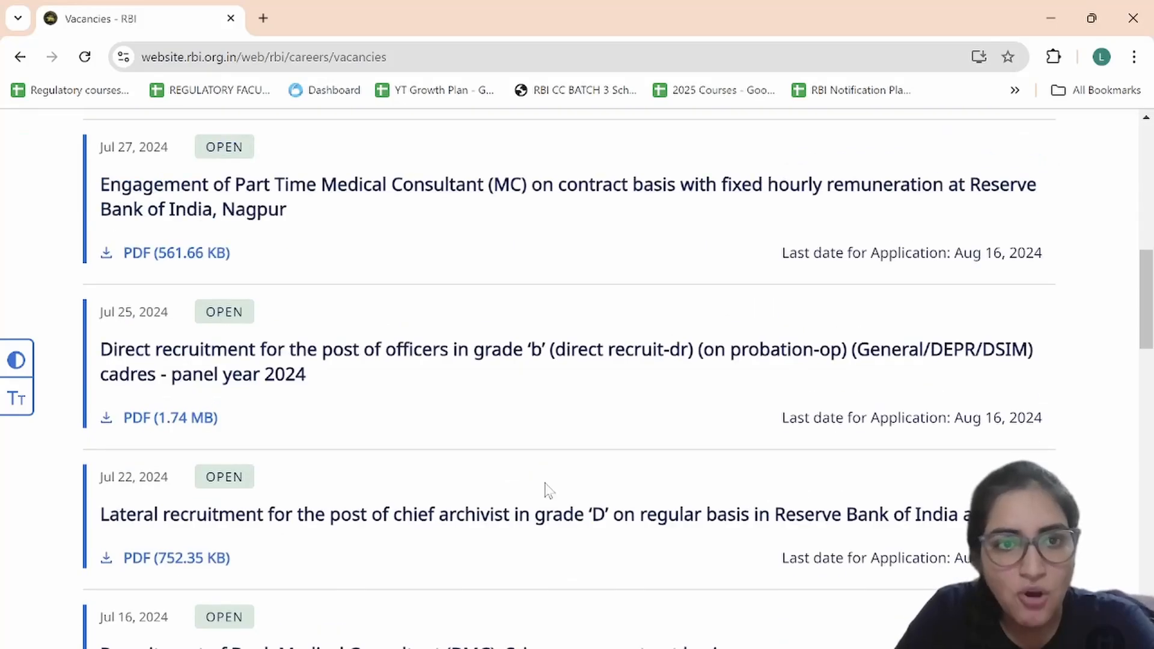
scroll(545, 487, up, 3)
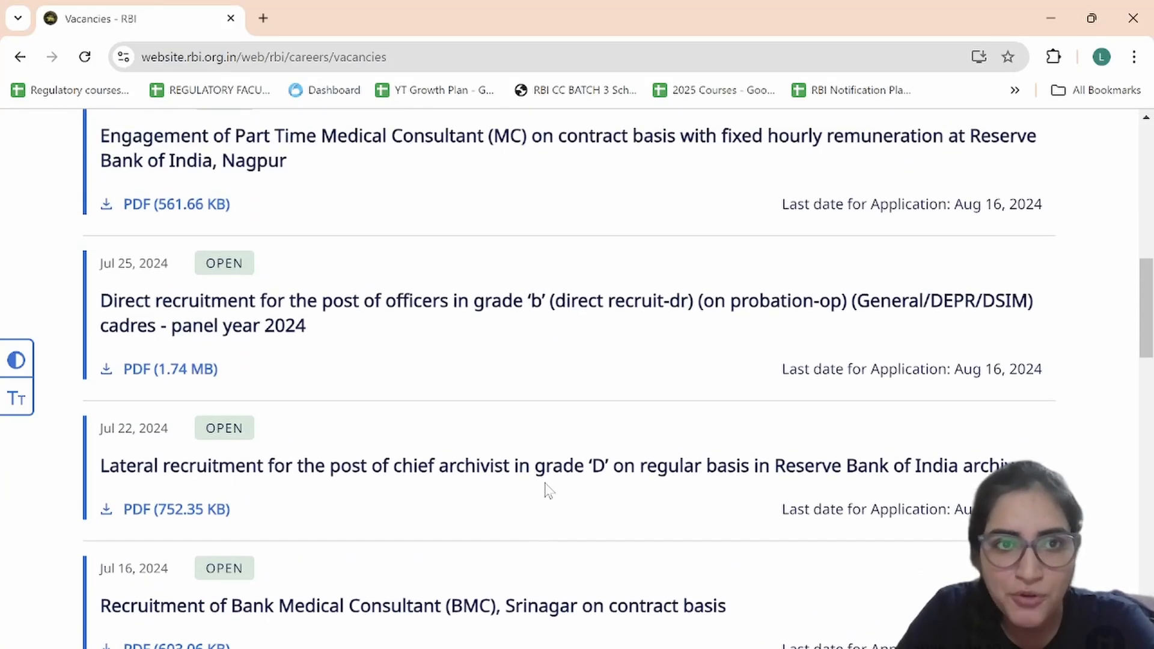
Step: Open the Jul 25 Grade 'B' officers recruitment notice and scroll to Important Dates
click(256, 326)
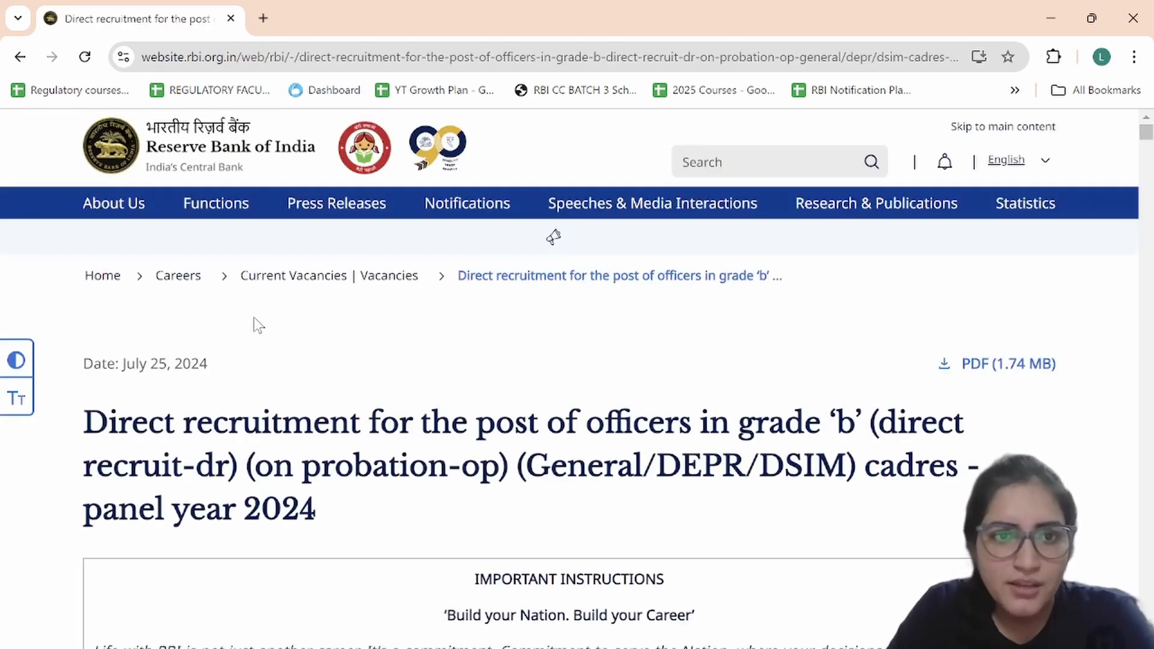
scroll(402, 472, down, 4)
scroll(403, 471, down, 4)
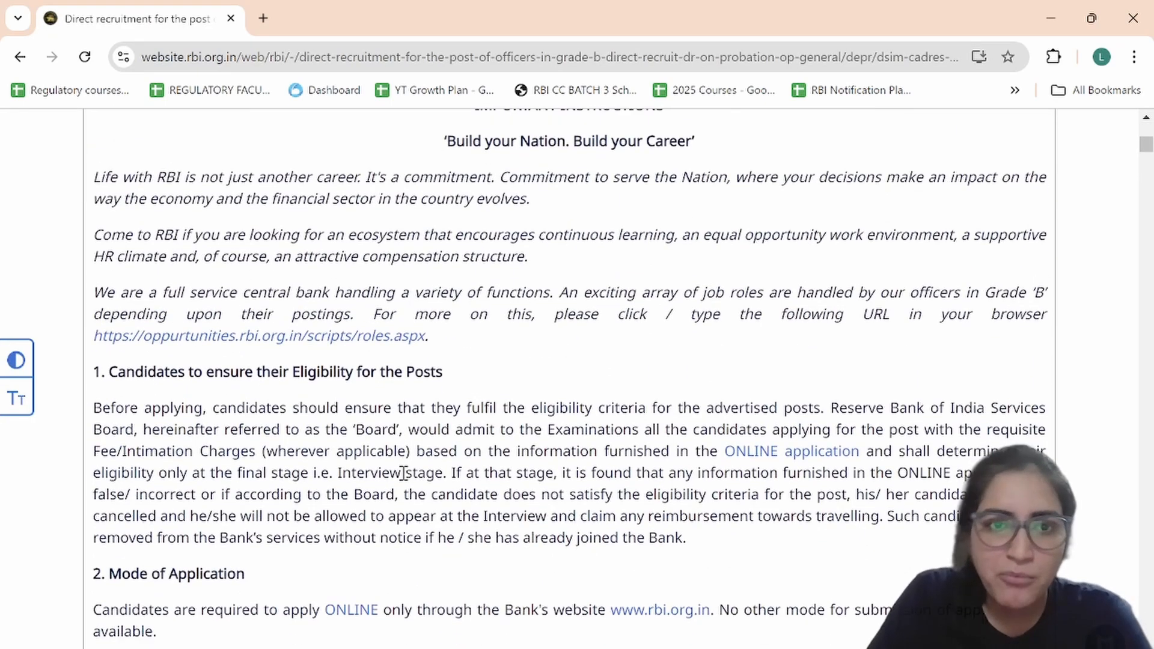
scroll(336, 420, down, 4)
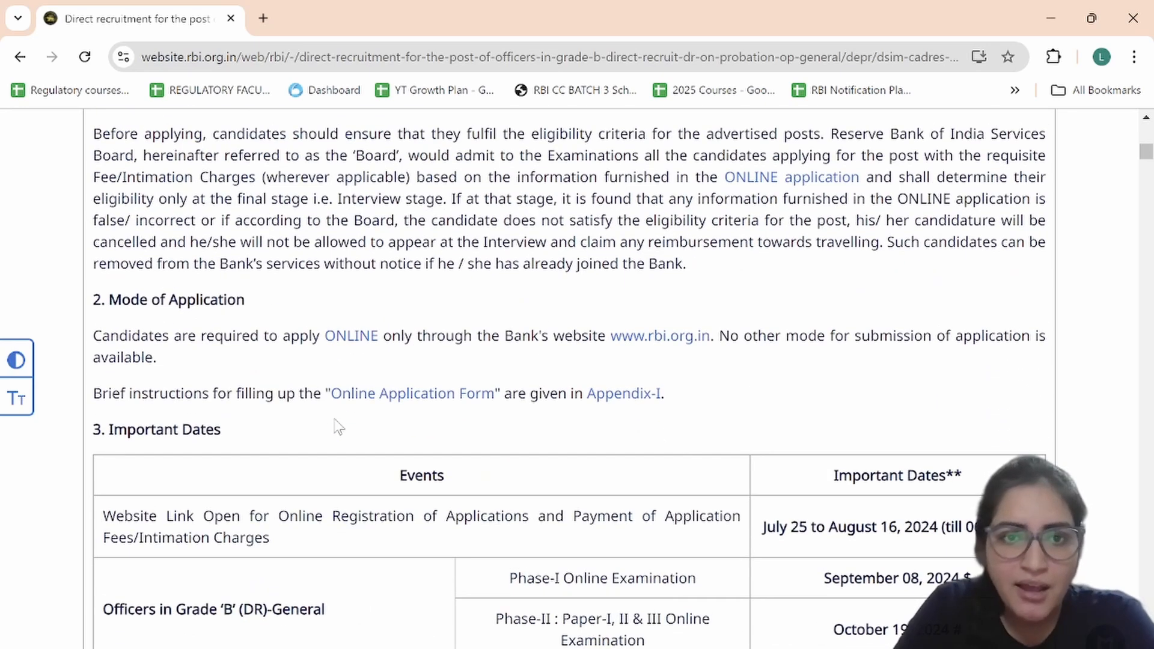
scroll(338, 427, down, 4)
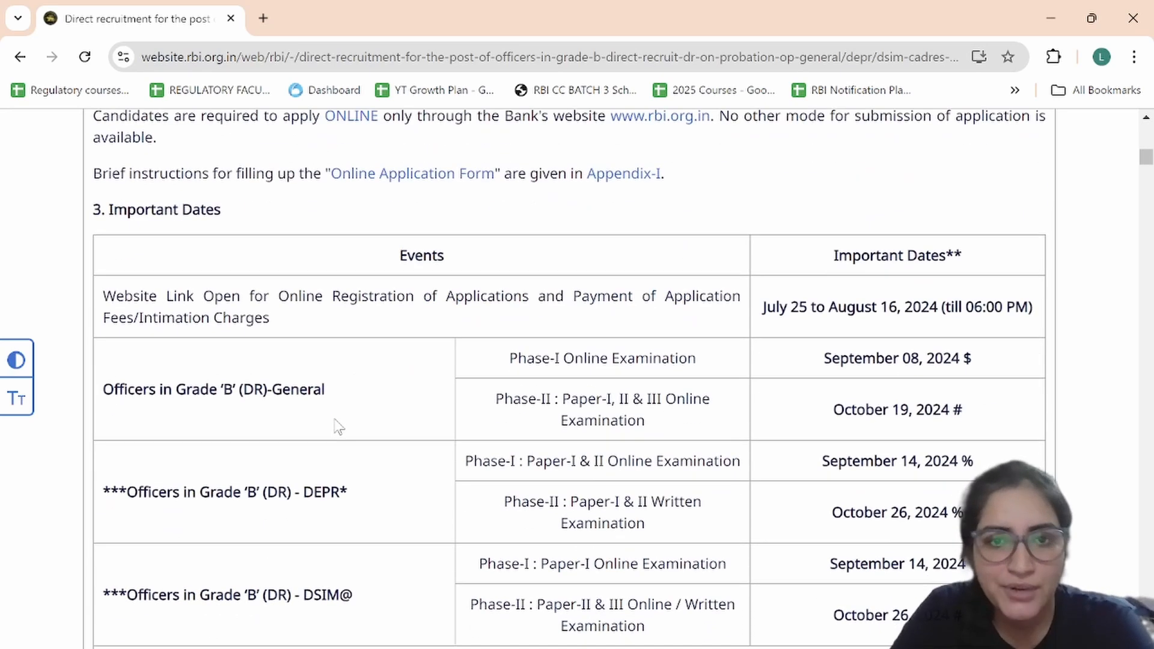
scroll(338, 427, down, 2)
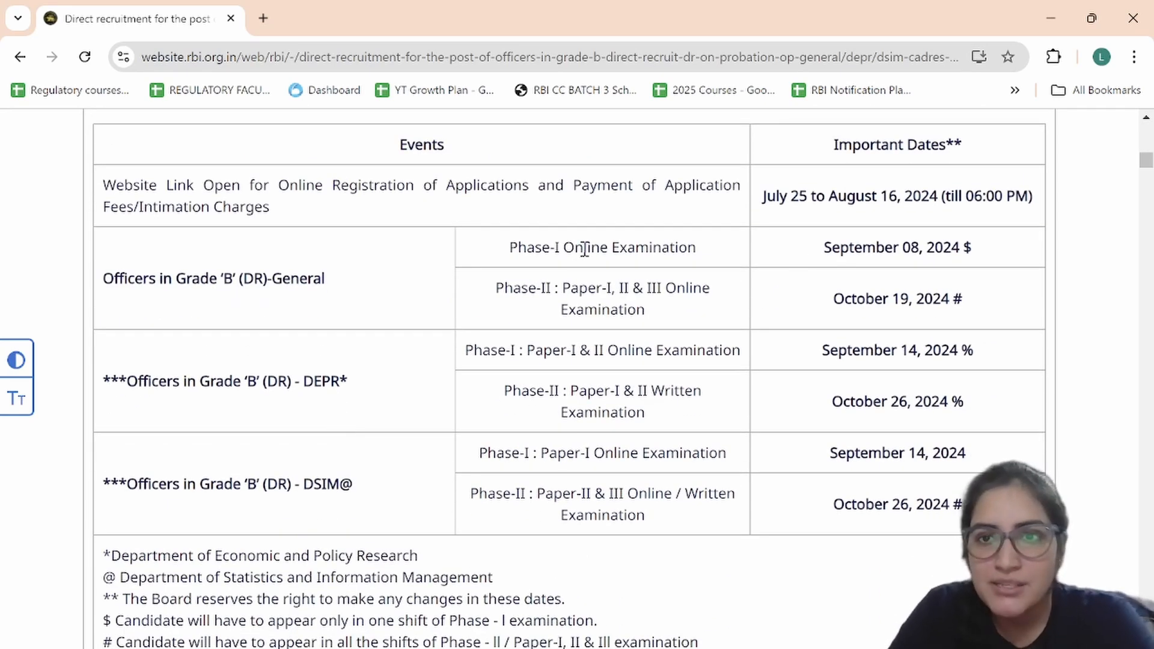
Step: Highlight the Phase-I exam date September 08, 2024 and Phase-II date October 19, 2024
drag(828, 246, 1005, 239)
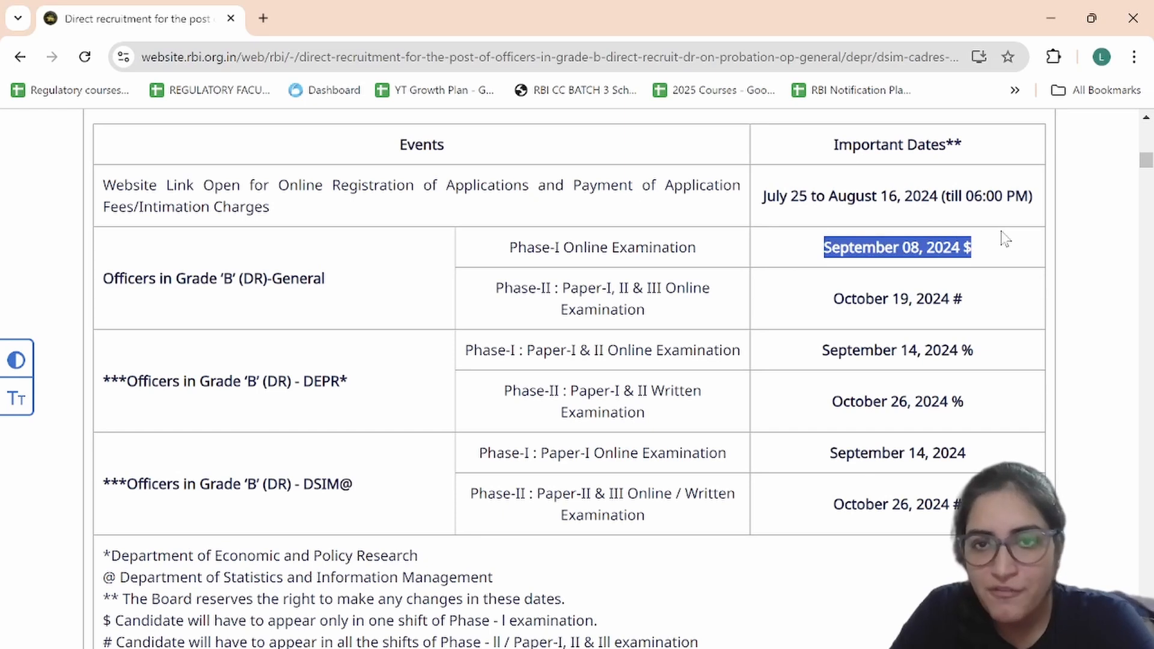
drag(830, 304, 988, 310)
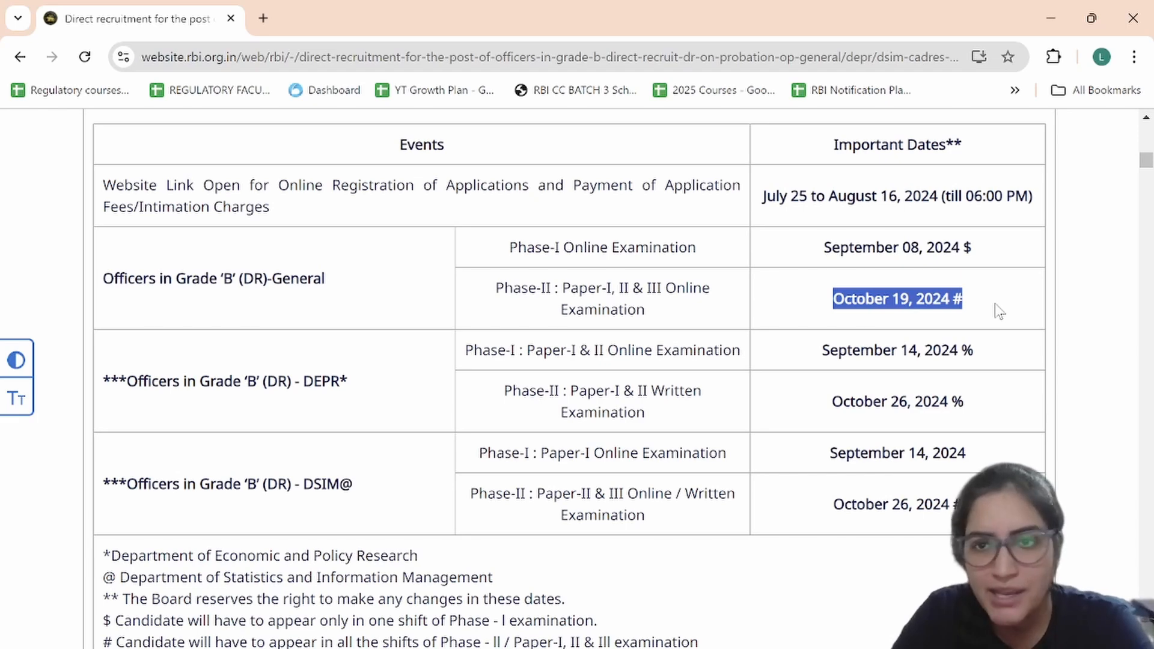
scroll(830, 490, down, 6)
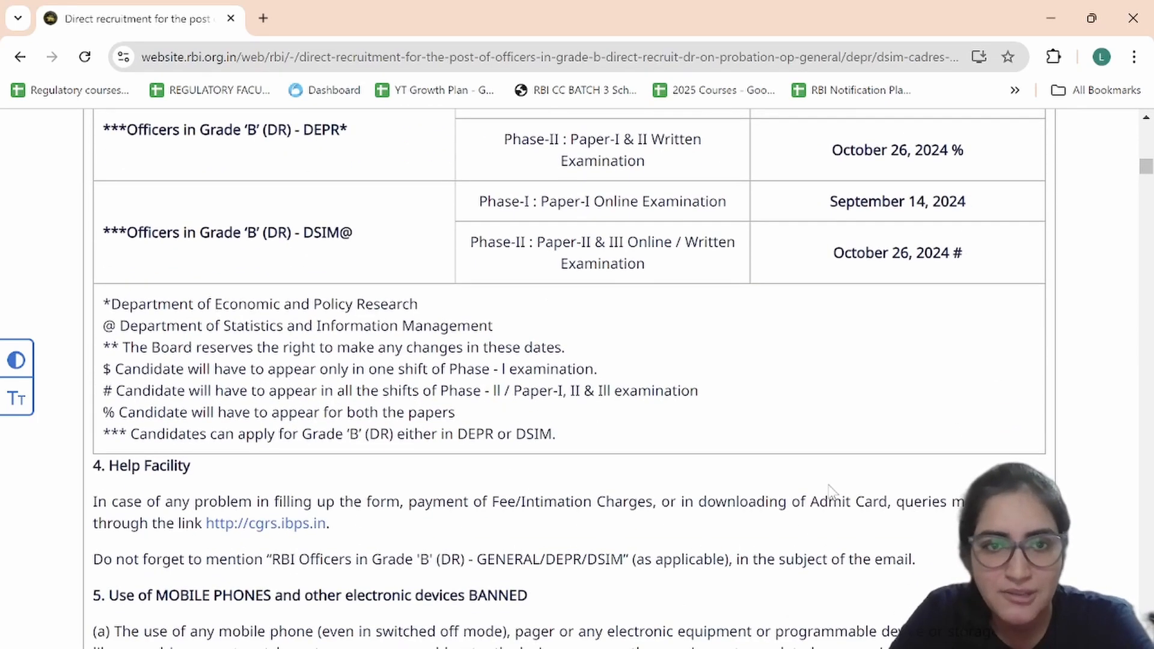
scroll(830, 490, down, 3)
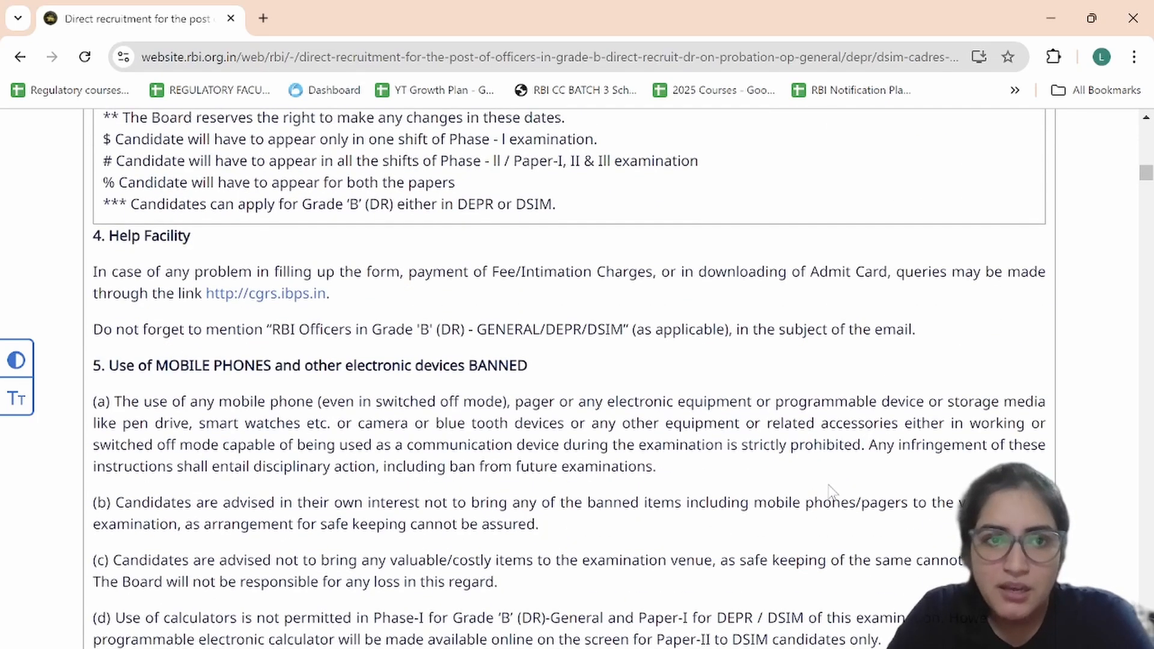
scroll(831, 491, down, 8)
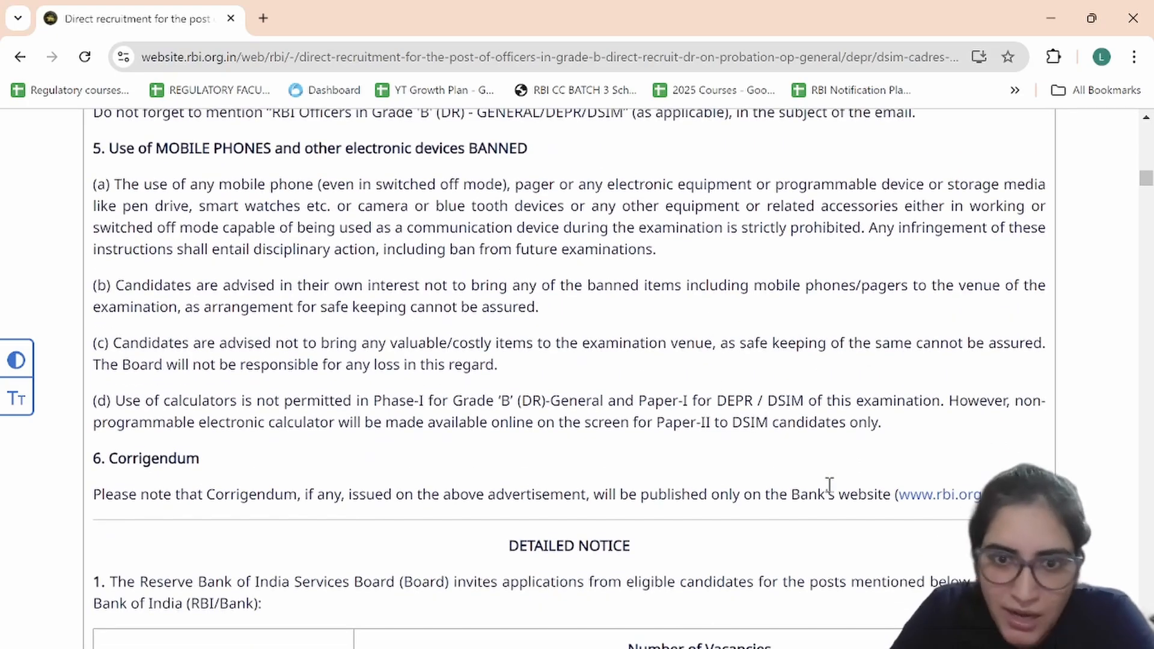
scroll(831, 491, down, 3)
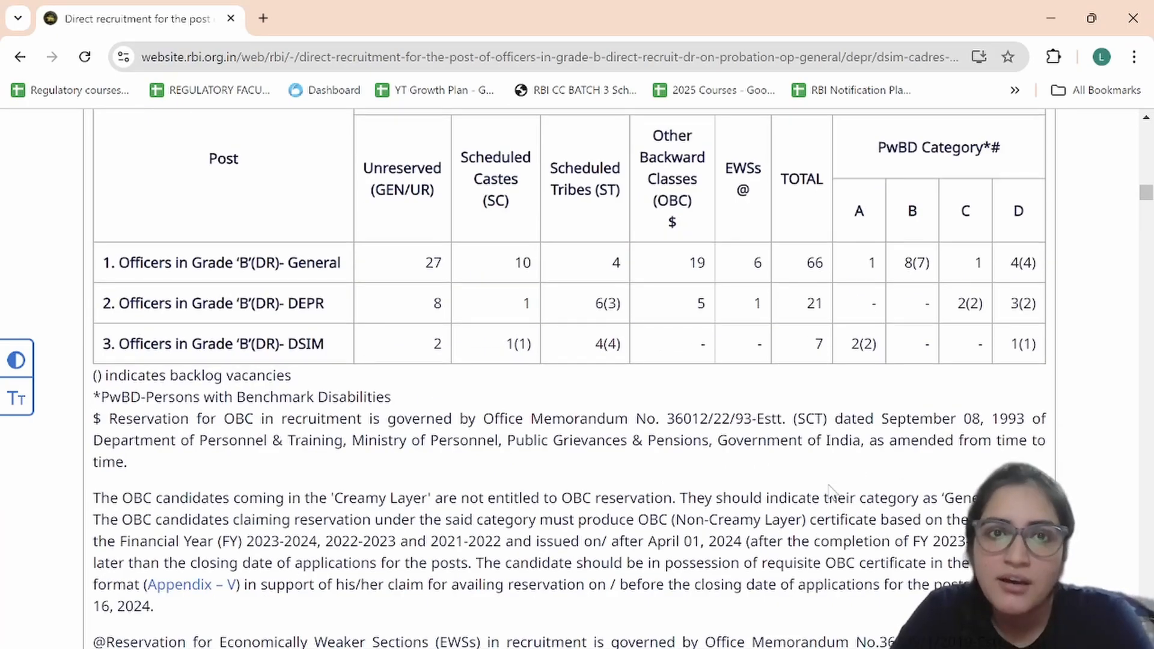
scroll(832, 491, up, 2)
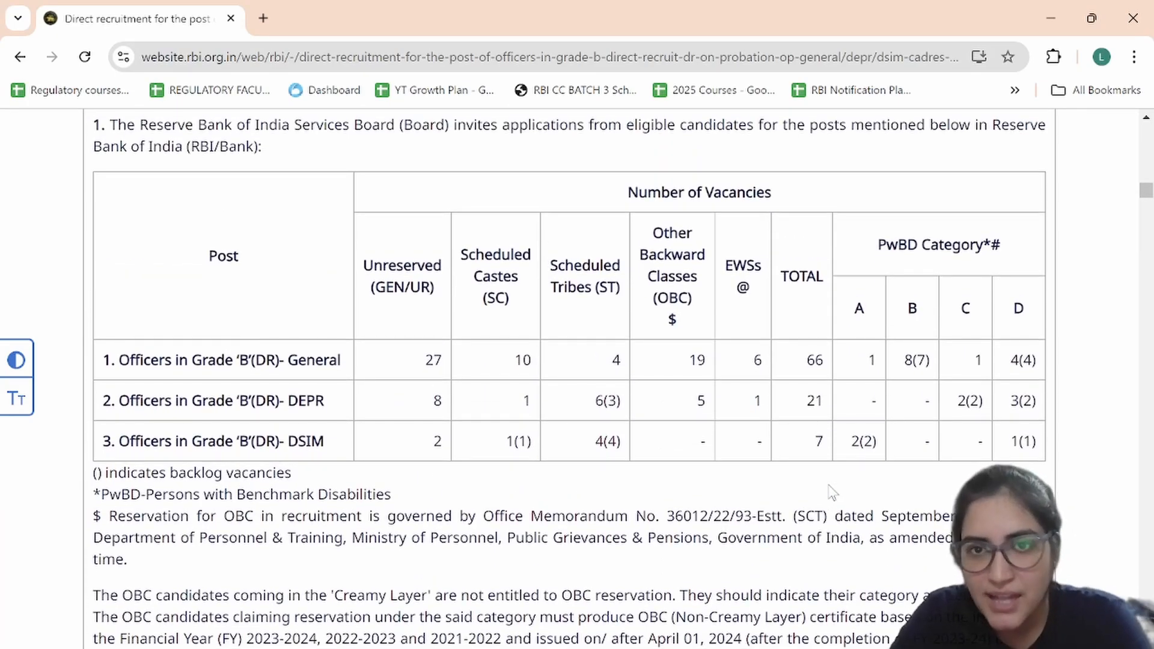
scroll(832, 492, down, 8)
scroll(832, 492, down, 9)
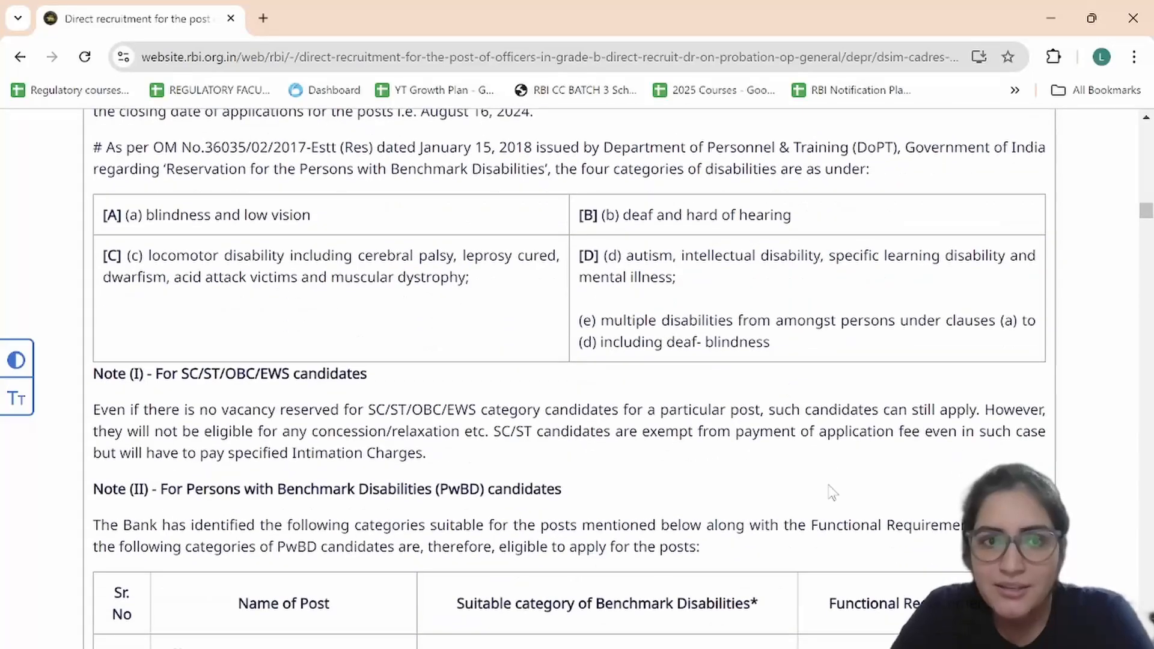
scroll(832, 492, down, 1)
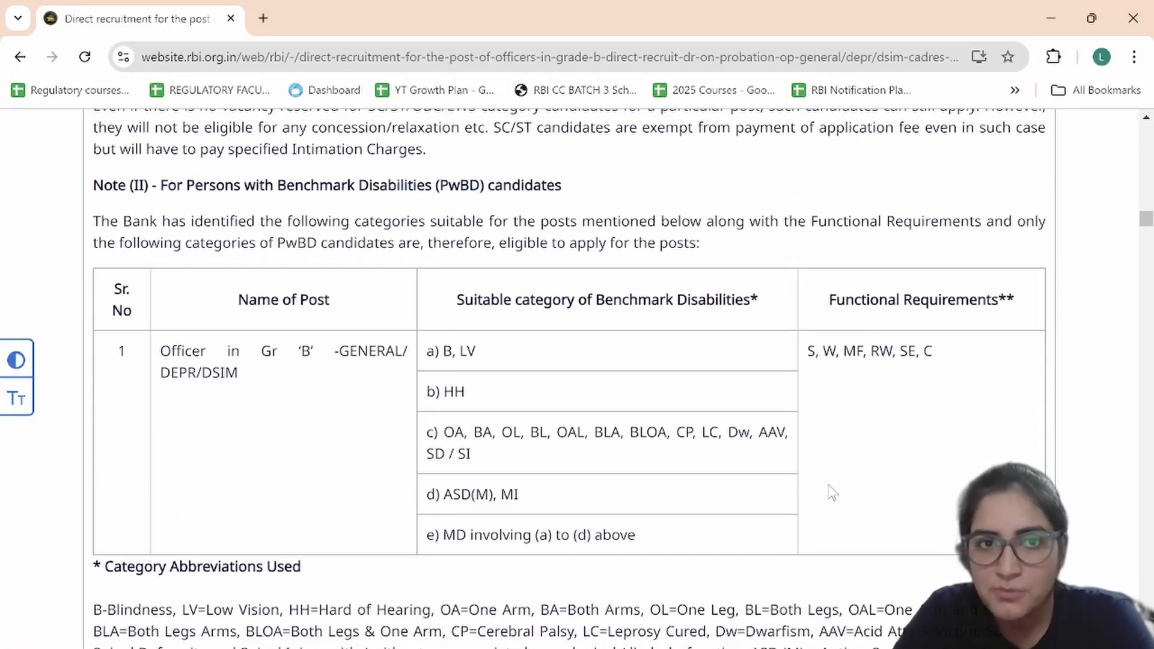
scroll(832, 491, down, 14)
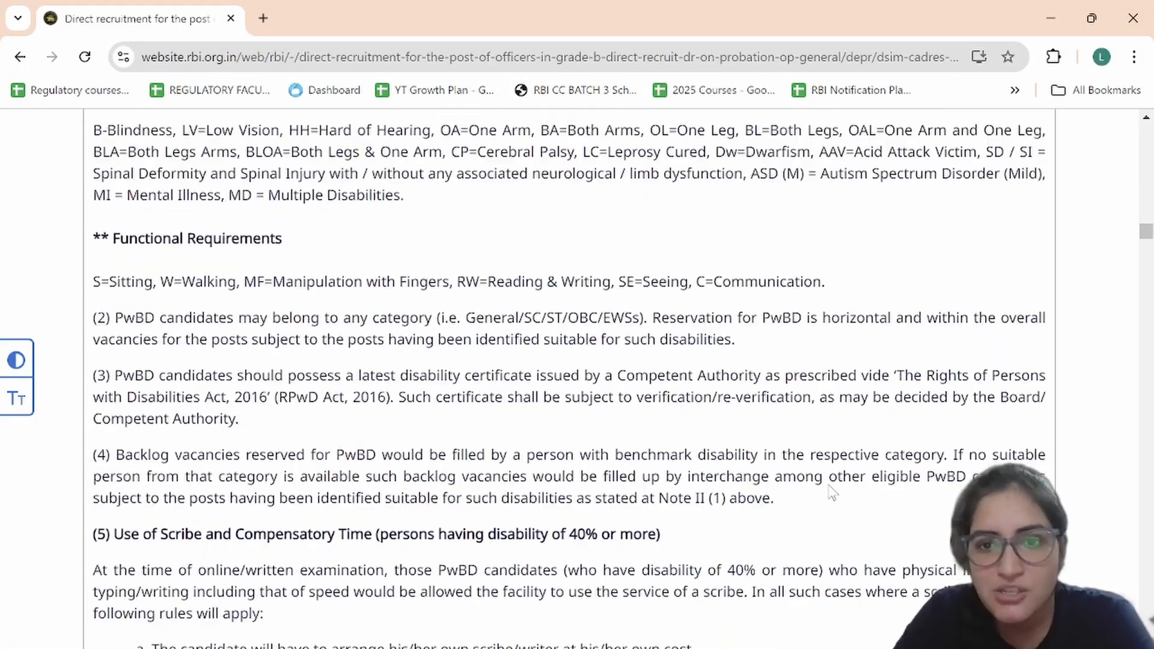
scroll(830, 492, down, 11)
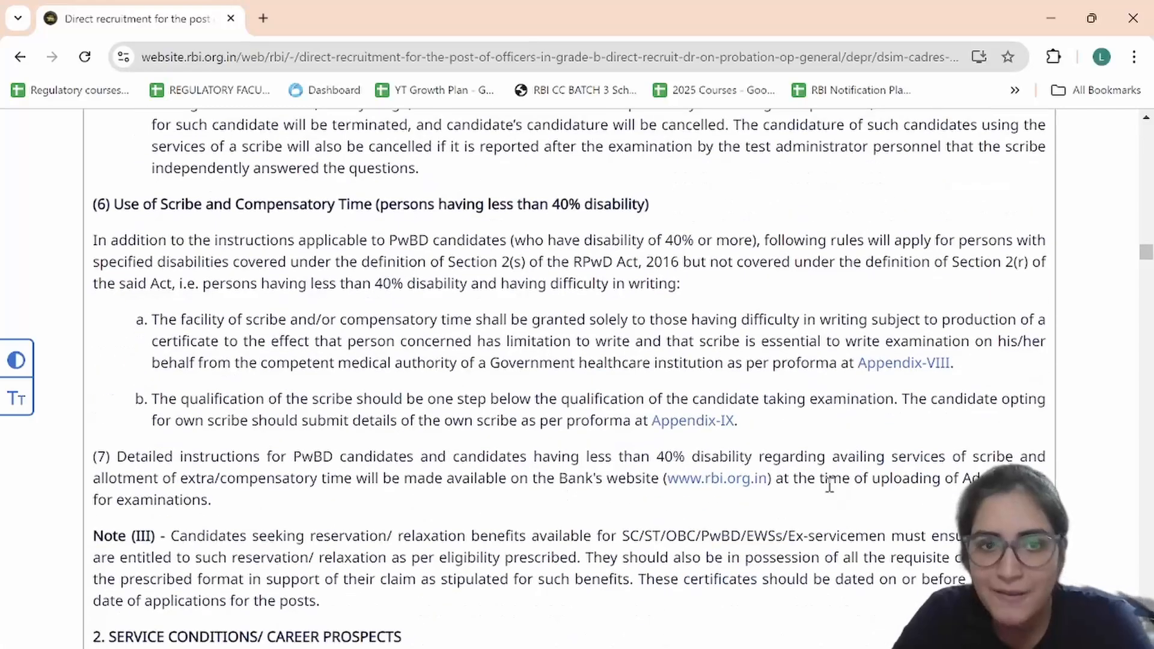
scroll(832, 492, down, 5)
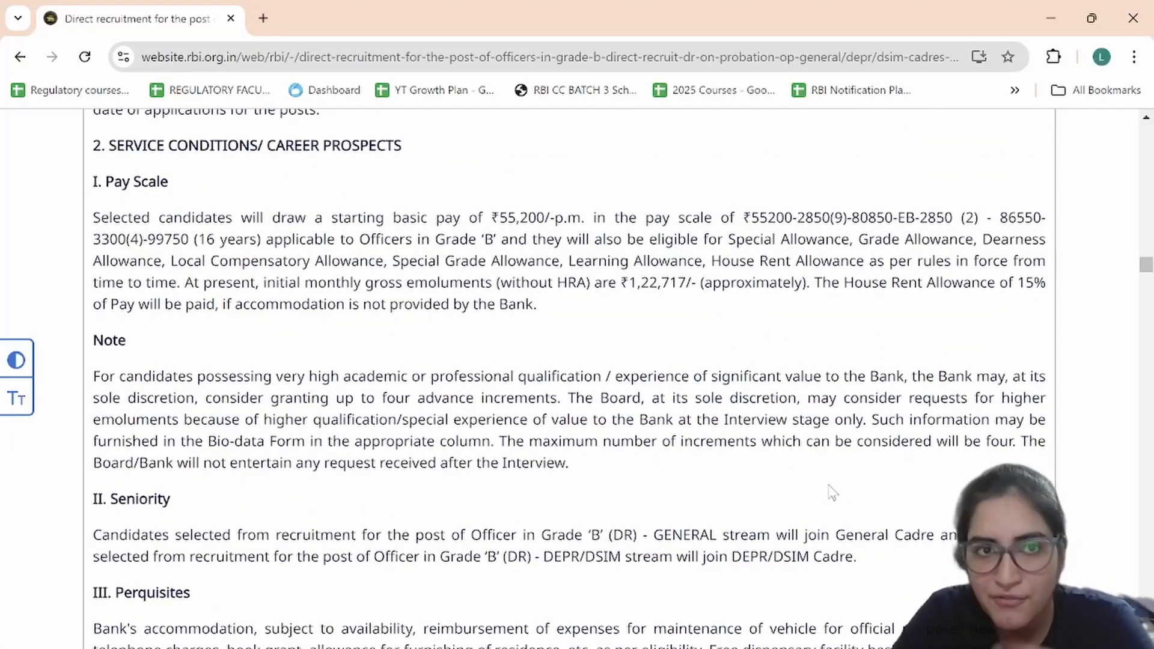
scroll(832, 491, down, 15)
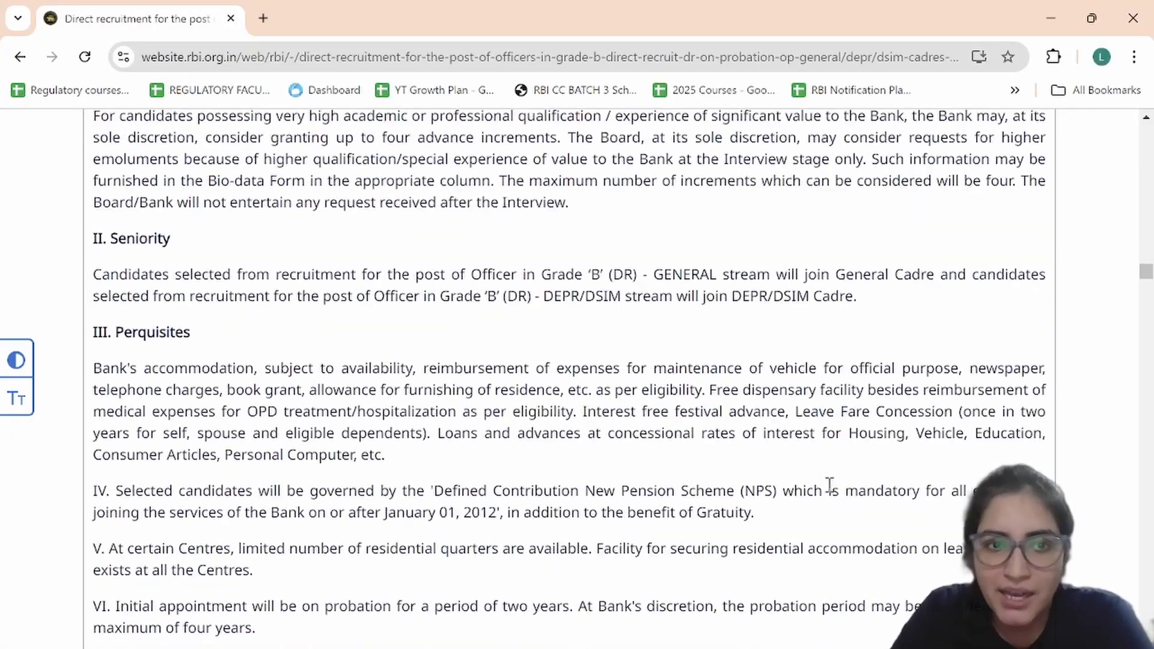
scroll(832, 492, down, 4)
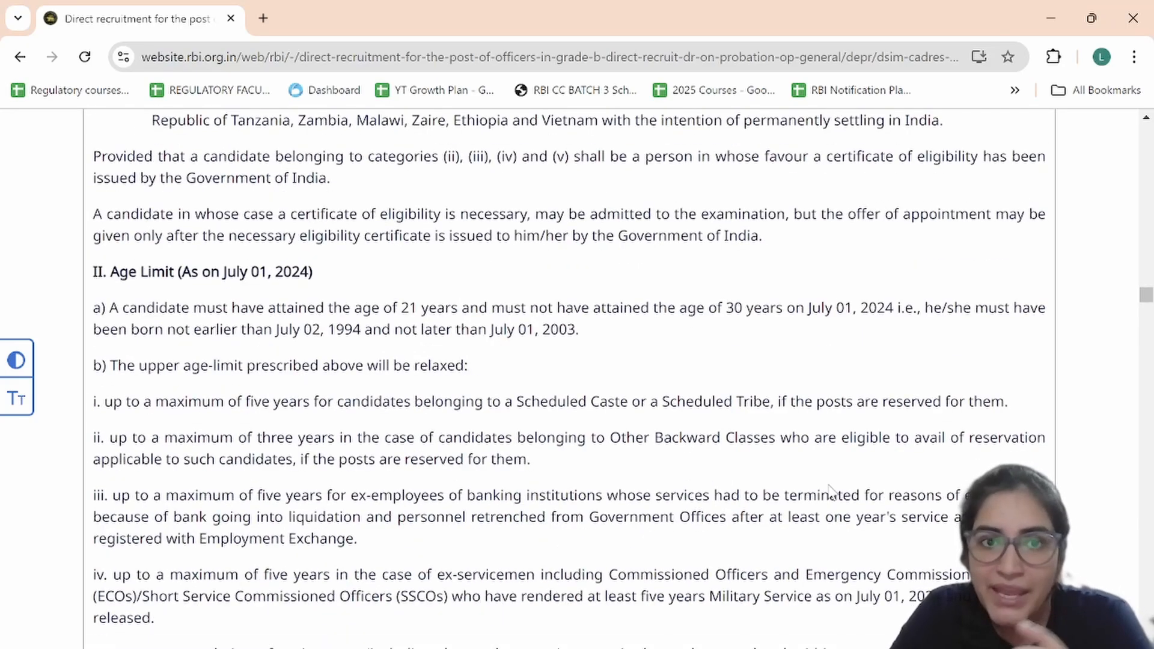
scroll(830, 487, down, 15)
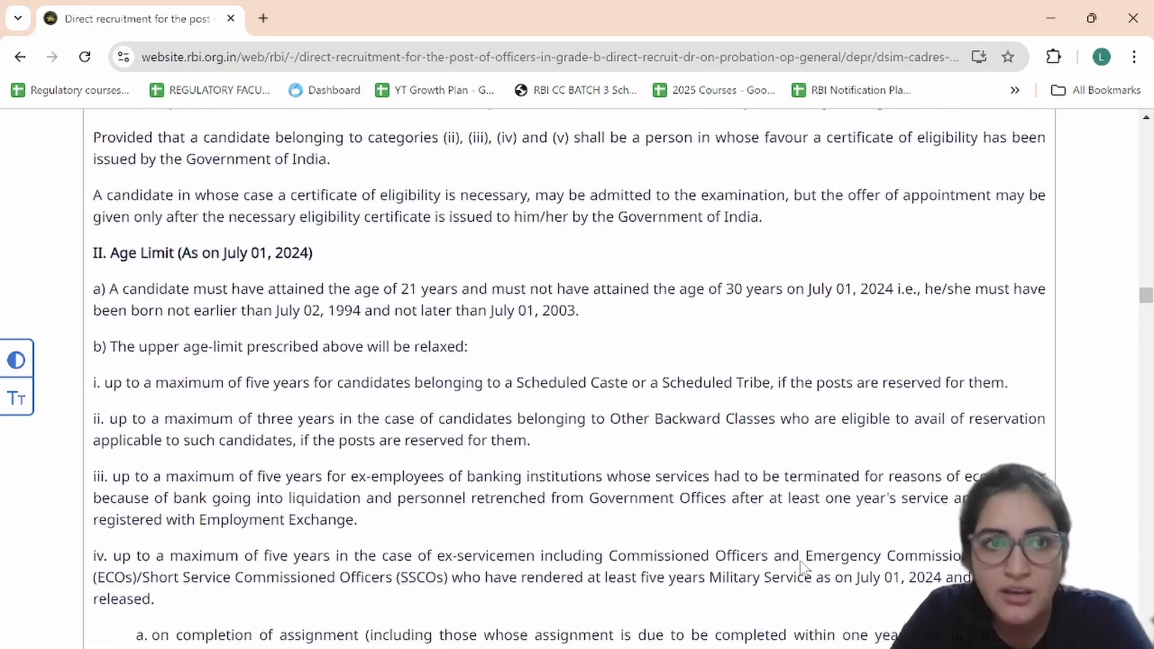
scroll(802, 561, down, 17)
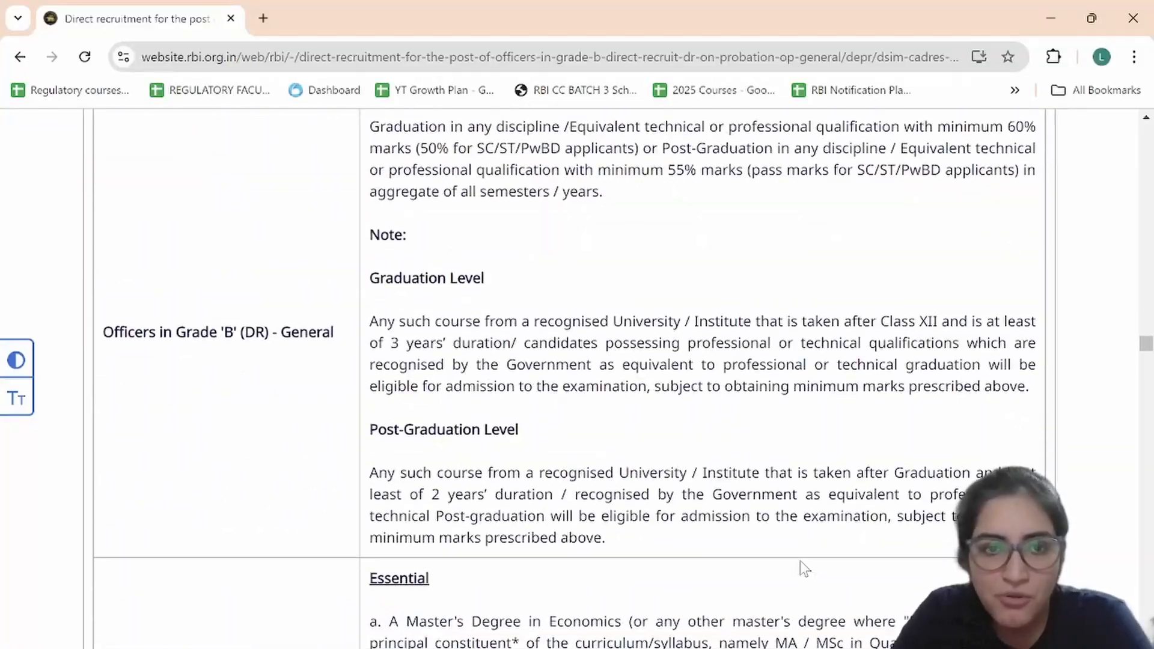
scroll(799, 561, down, 3)
scroll(802, 560, up, 20)
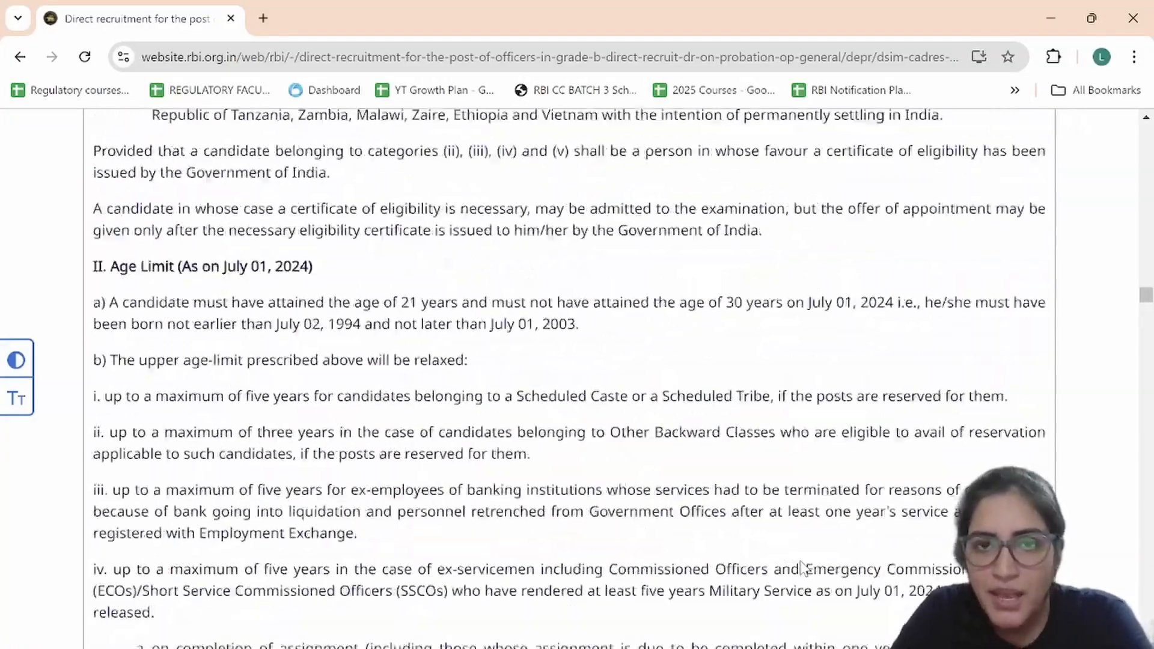
Step: Follow the ONLINE application link and continue to the IBPS Grade 'B' 2024 page
scroll(802, 561, up, 10)
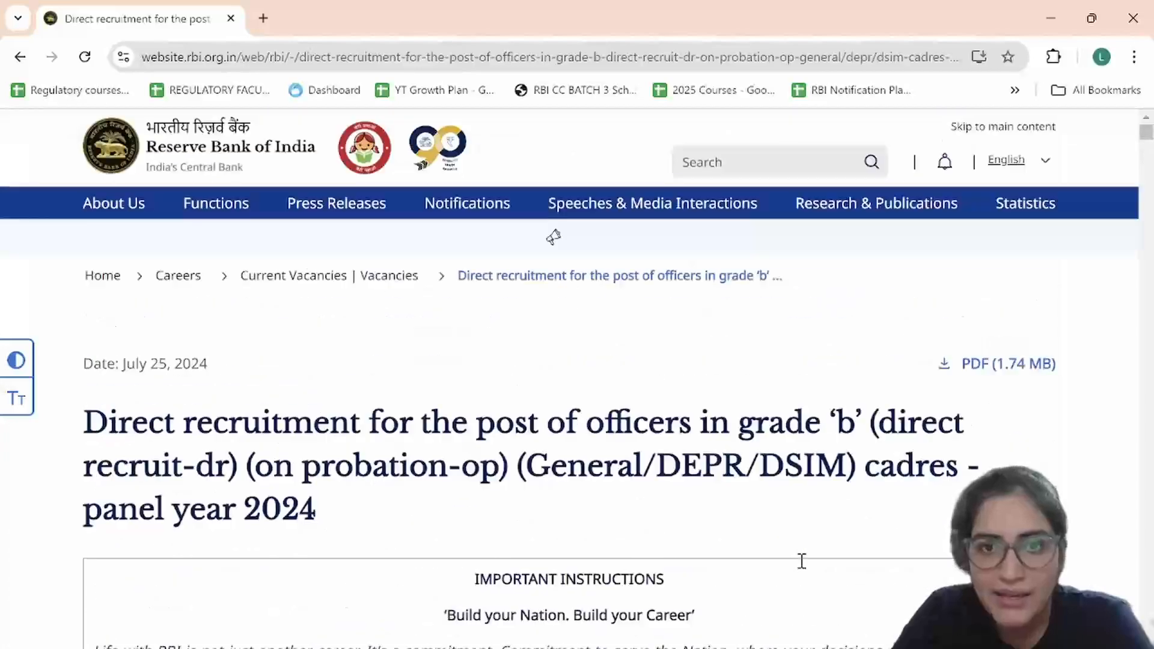
scroll(802, 561, down, 9)
scroll(438, 399, down, 2)
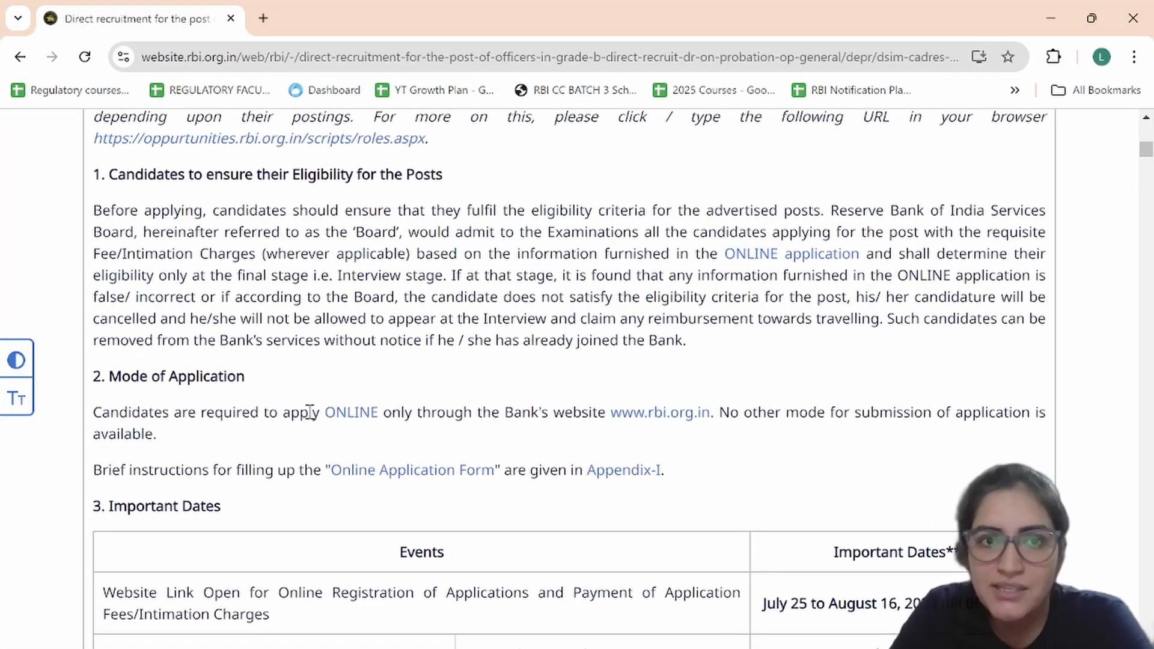
click(352, 414)
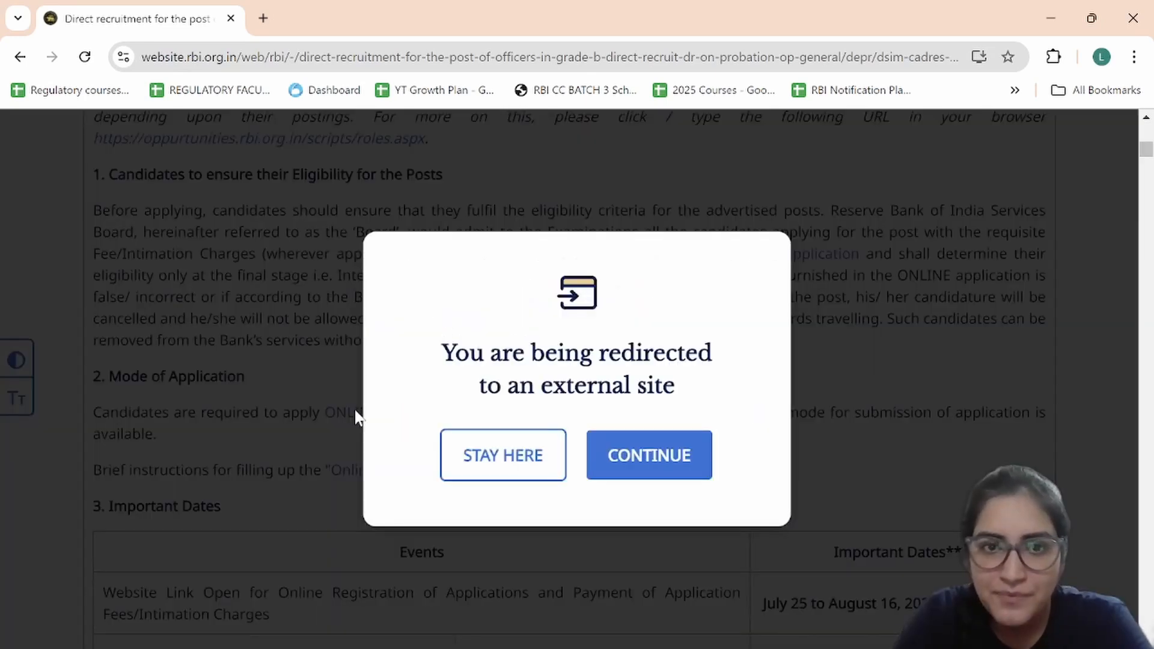
click(611, 455)
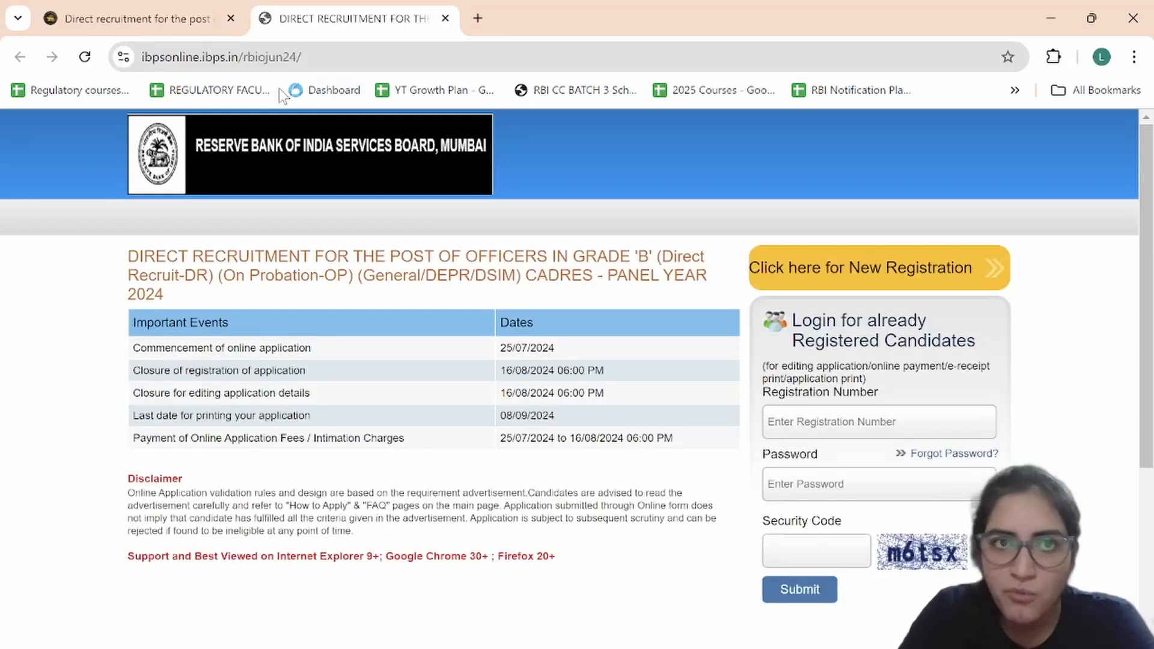
click(134, 13)
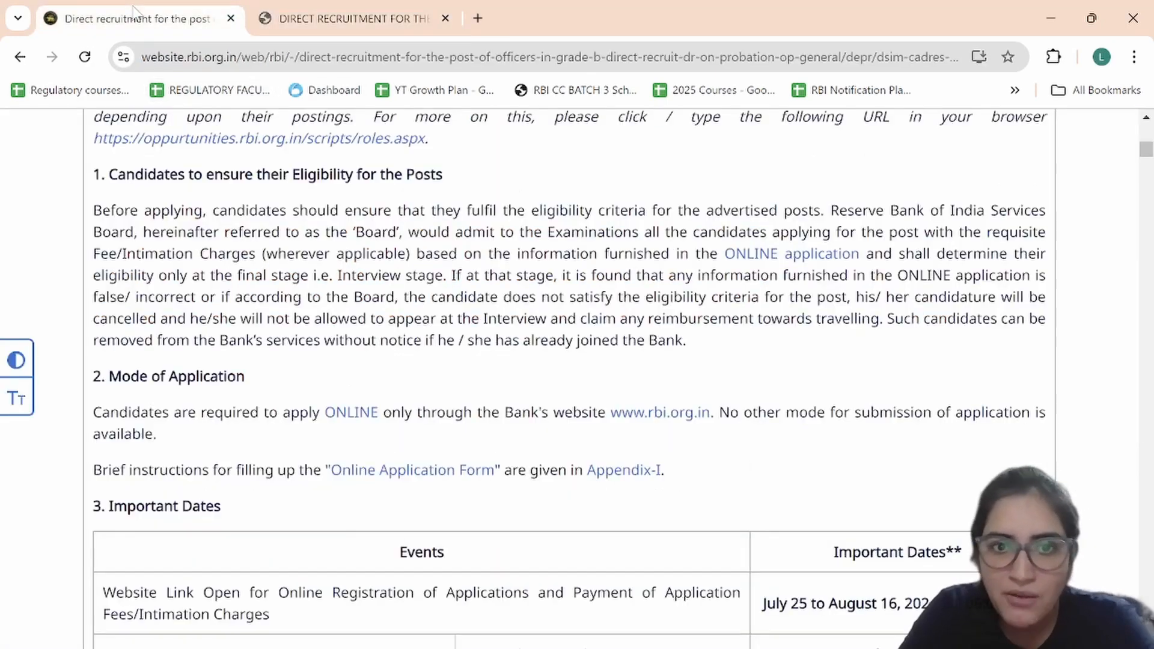
click(431, 473)
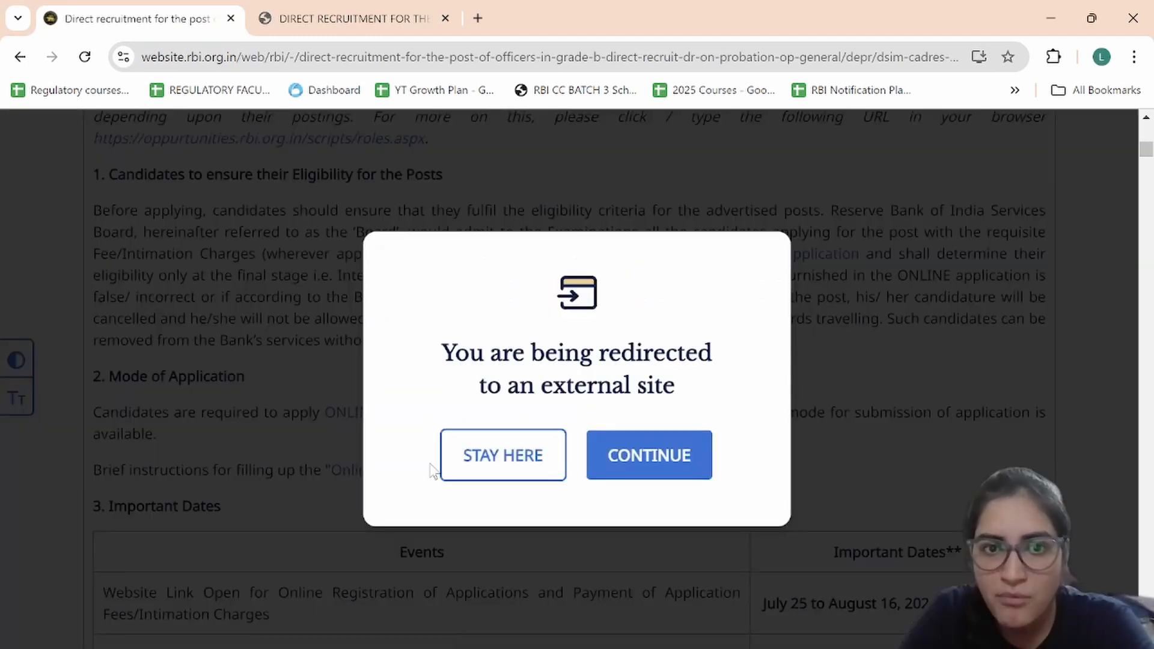
click(623, 472)
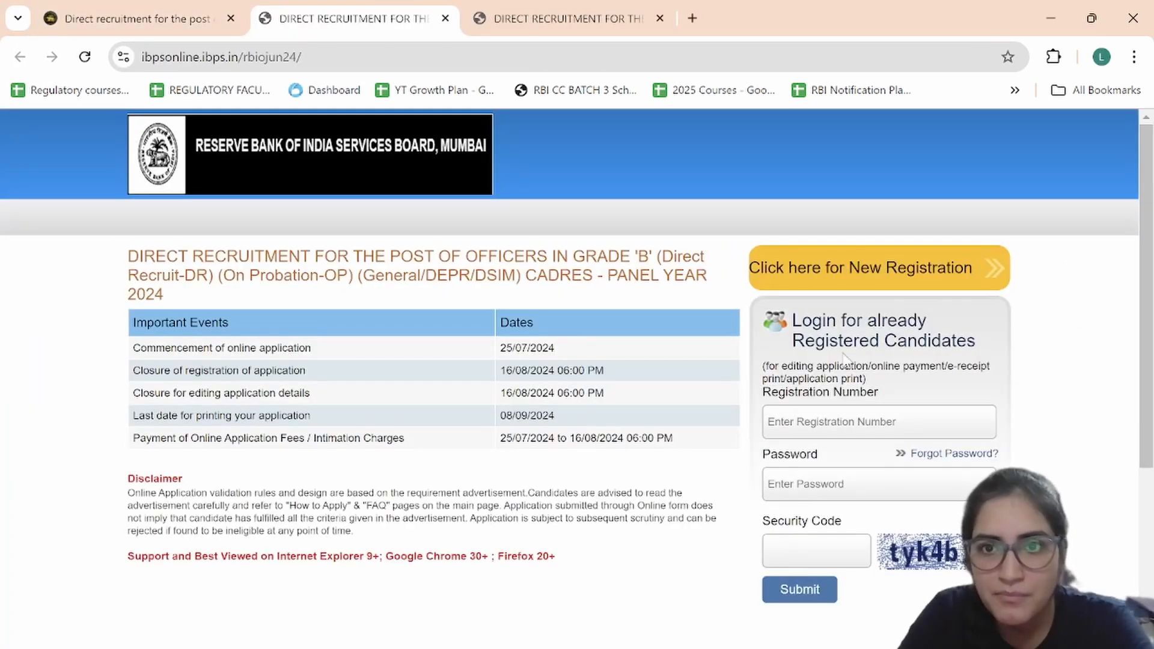
Step: Start a new registration and enter the candidate's names, removing the surname misplaced in Confirm Middle Name
click(850, 268)
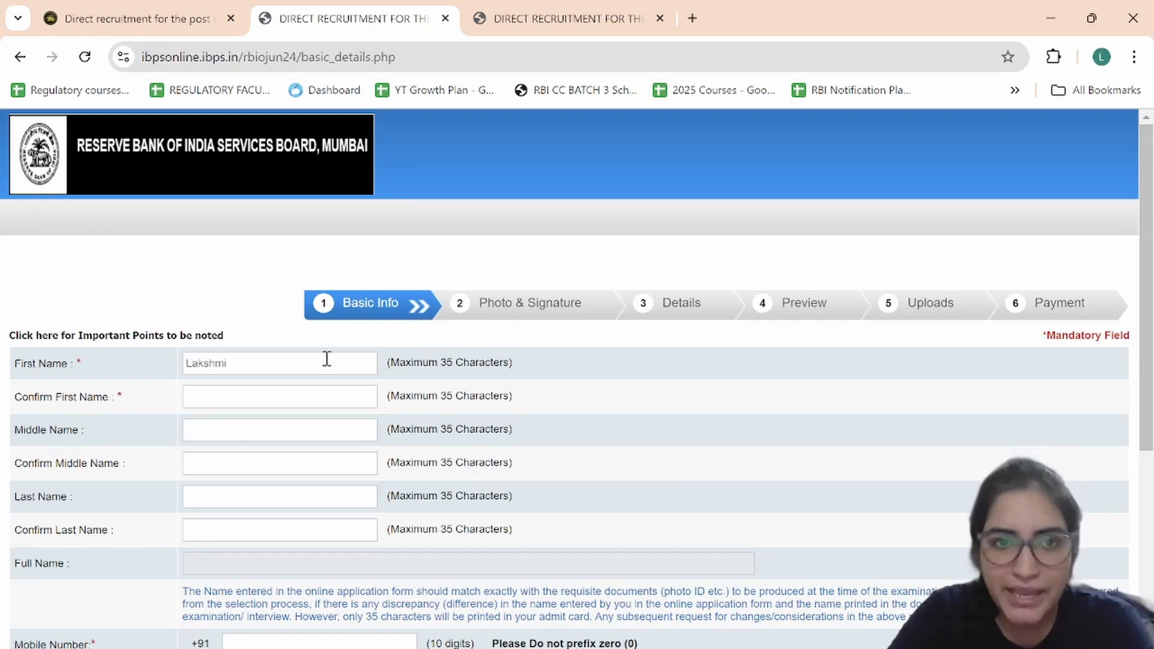
click(313, 391)
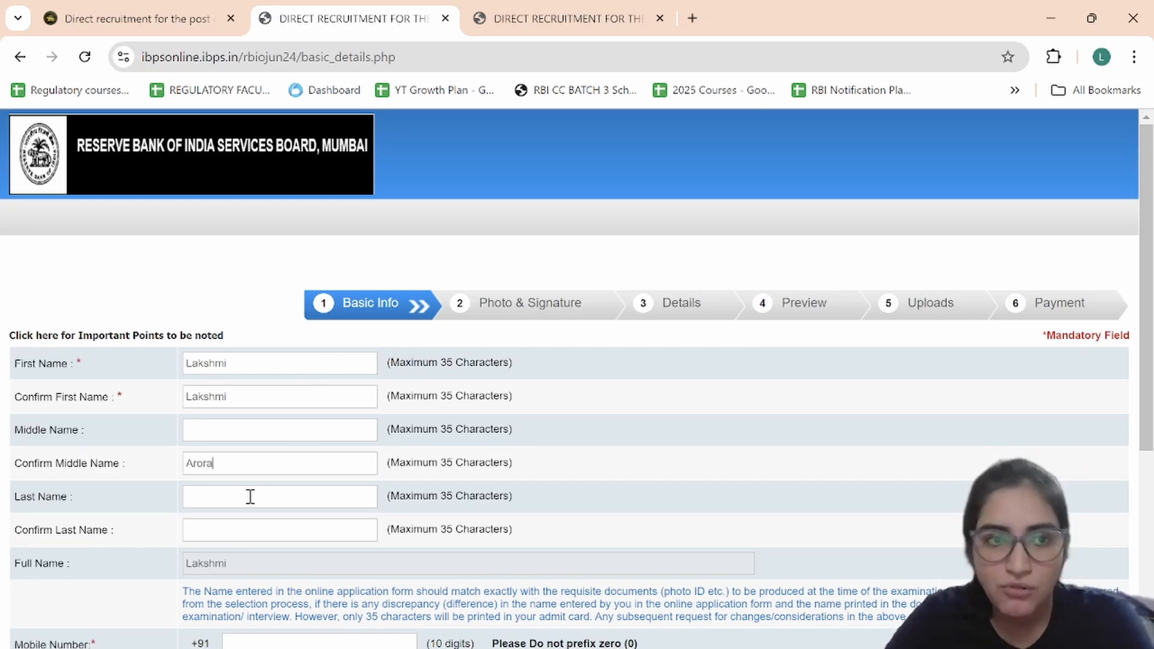
drag(243, 464, 172, 464)
key(BackSpace)
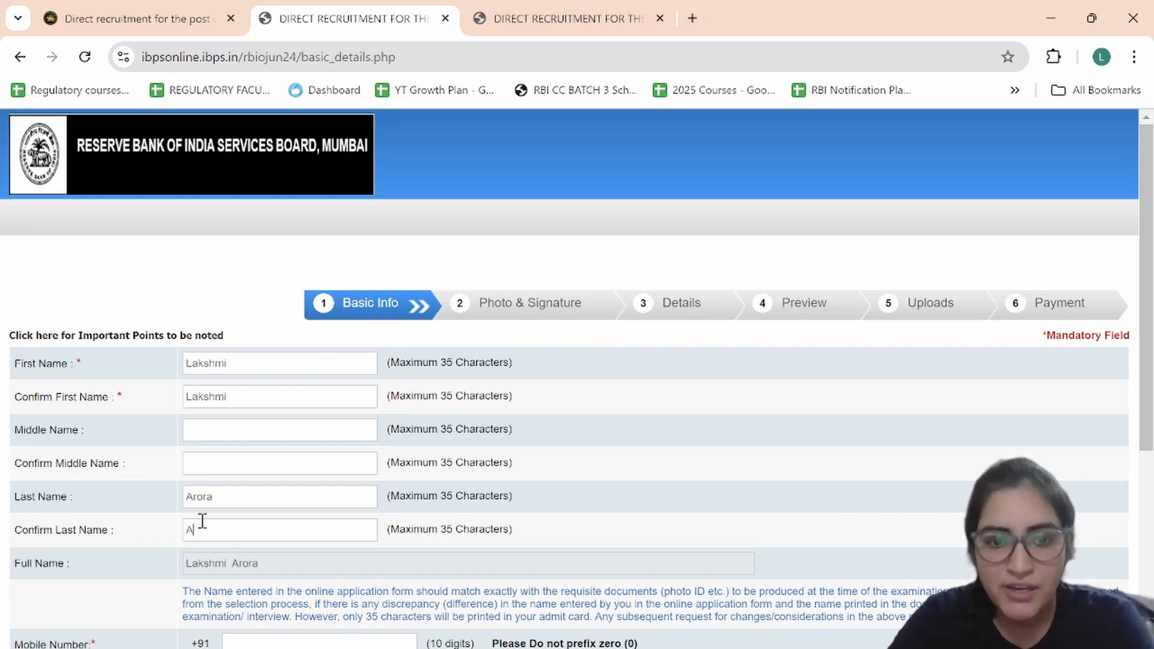
scroll(274, 528, down, 4)
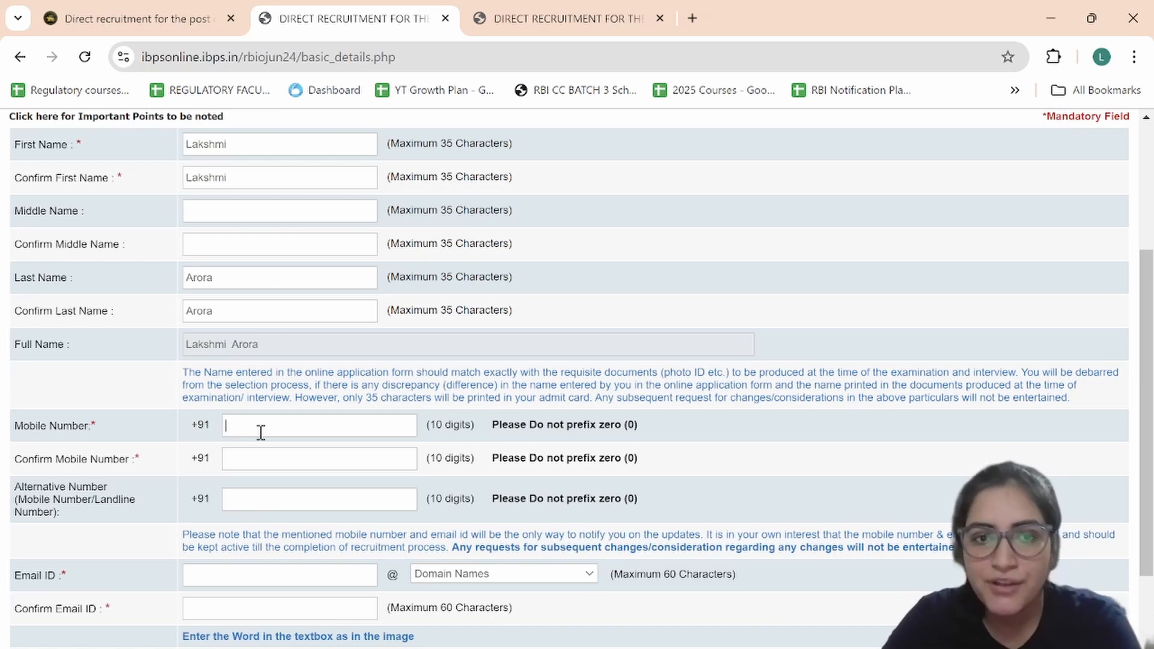
Step: Enter the candidate's mobile number in the registration form
click(261, 432)
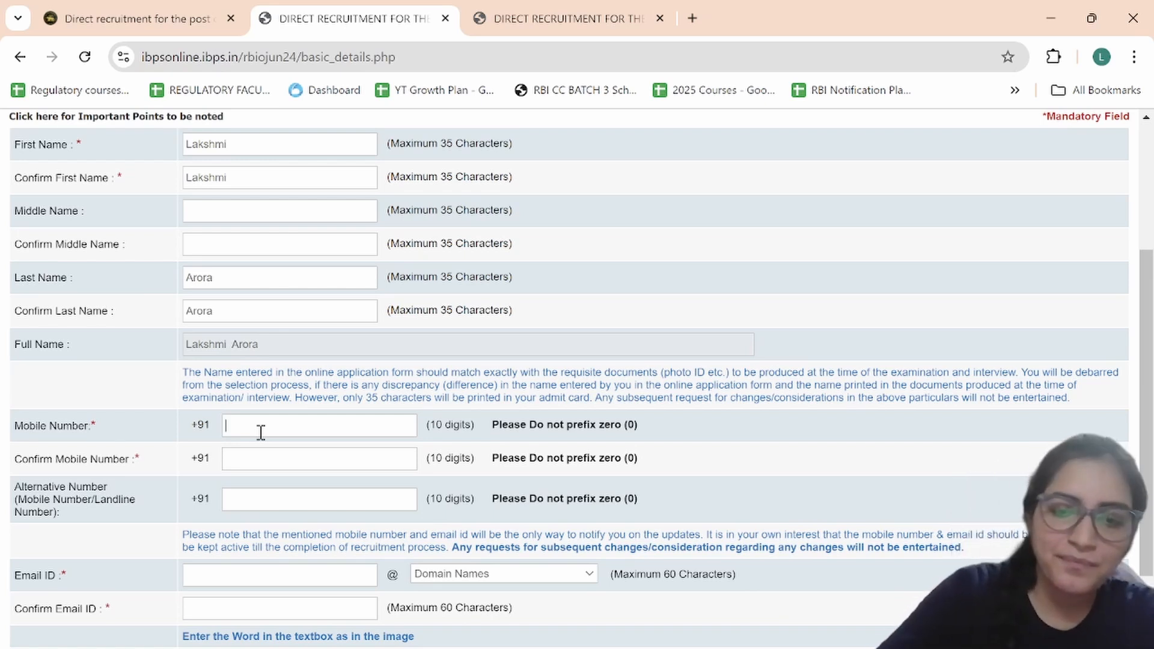
text(***)
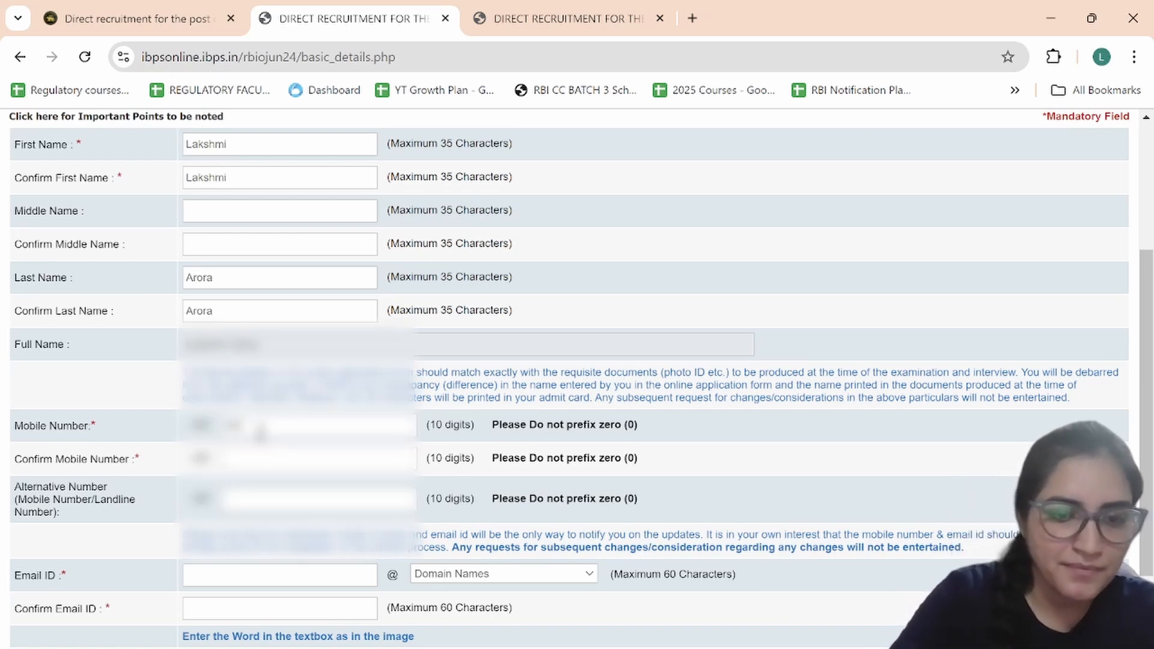
text(**)
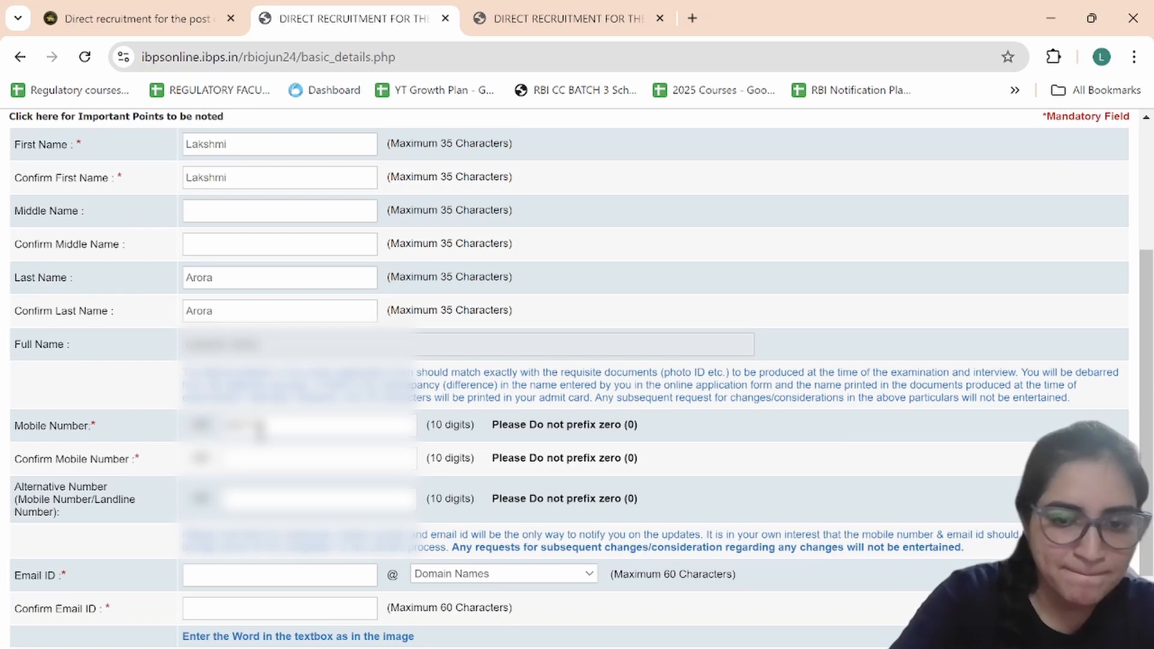
text(***)
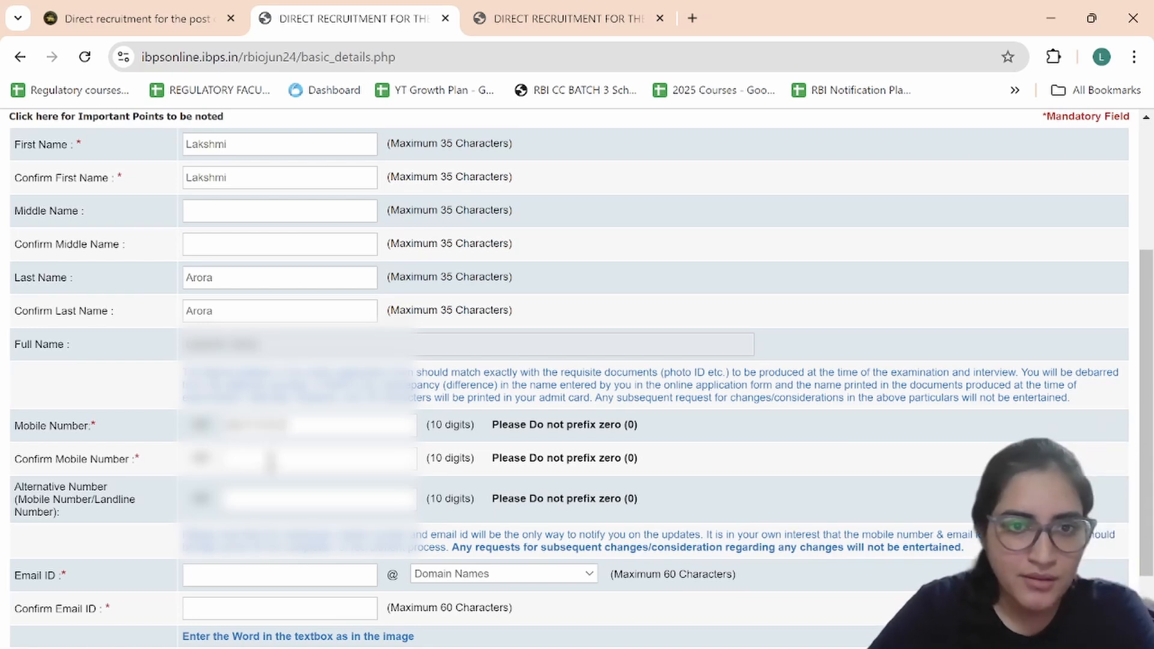
text(*****)
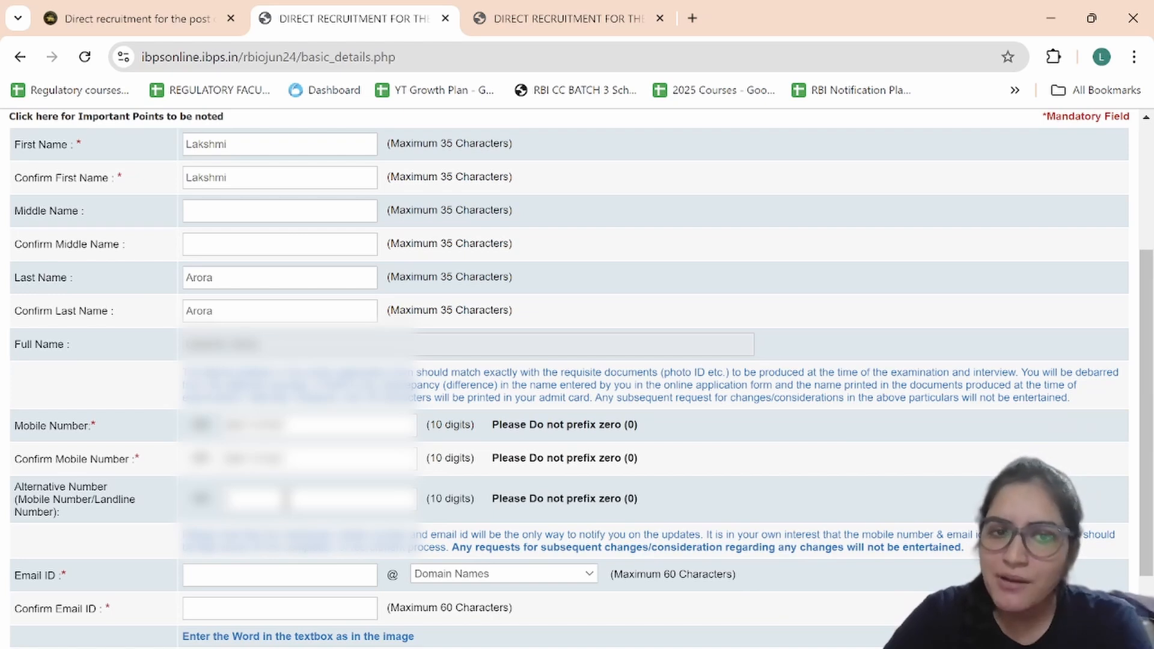
scroll(290, 488, down, 2)
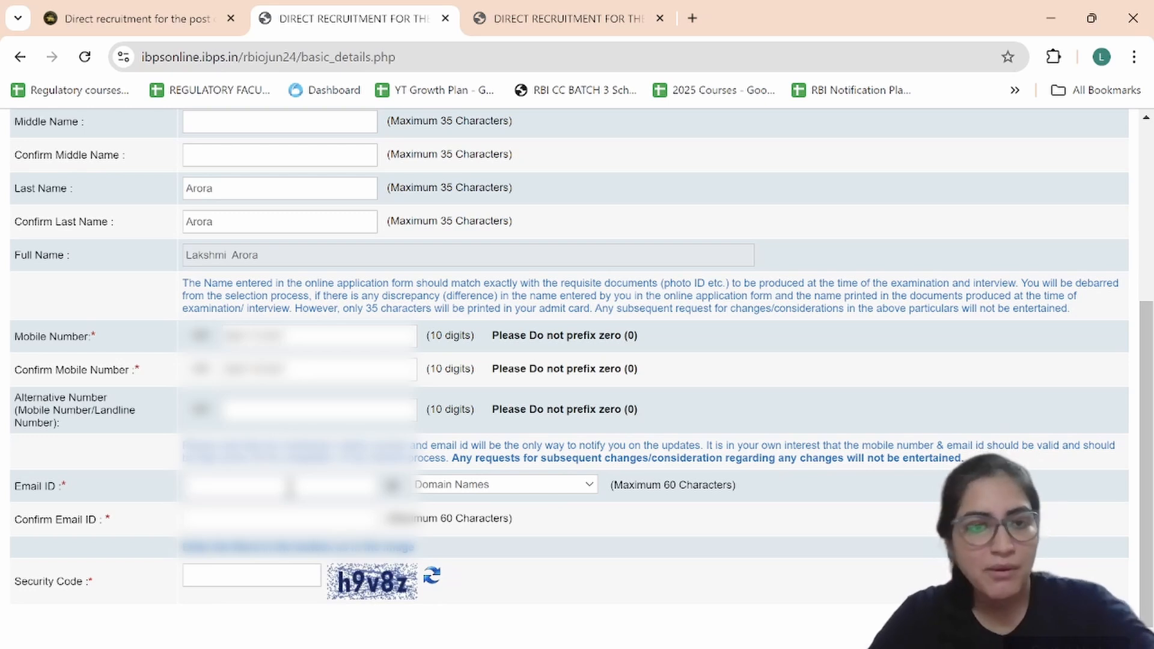
Step: Enter the candidate's e-mail ID with the gmail.com domain and fill Confirm Email ID
text(laks)
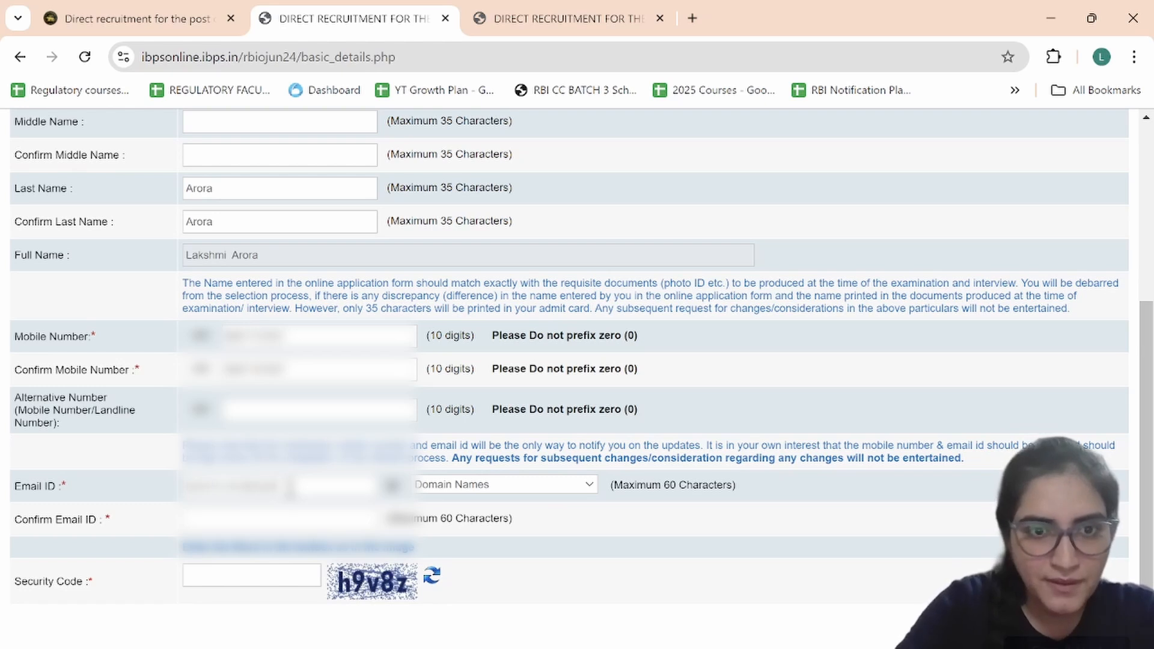
click(452, 482)
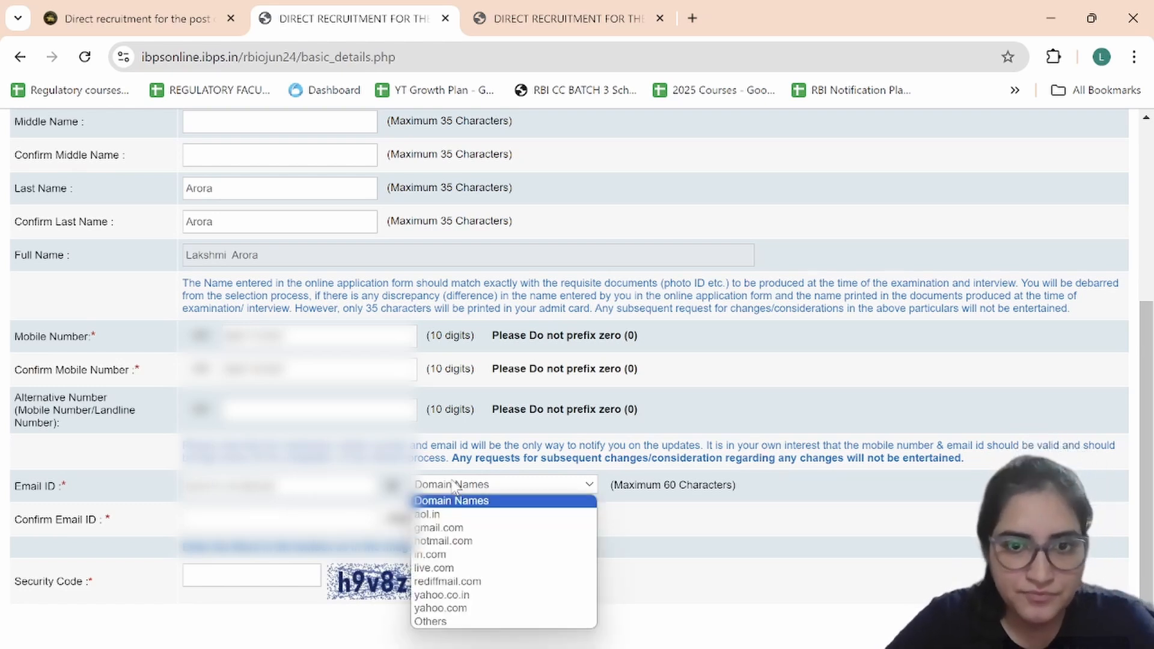
click(452, 529)
click(338, 520)
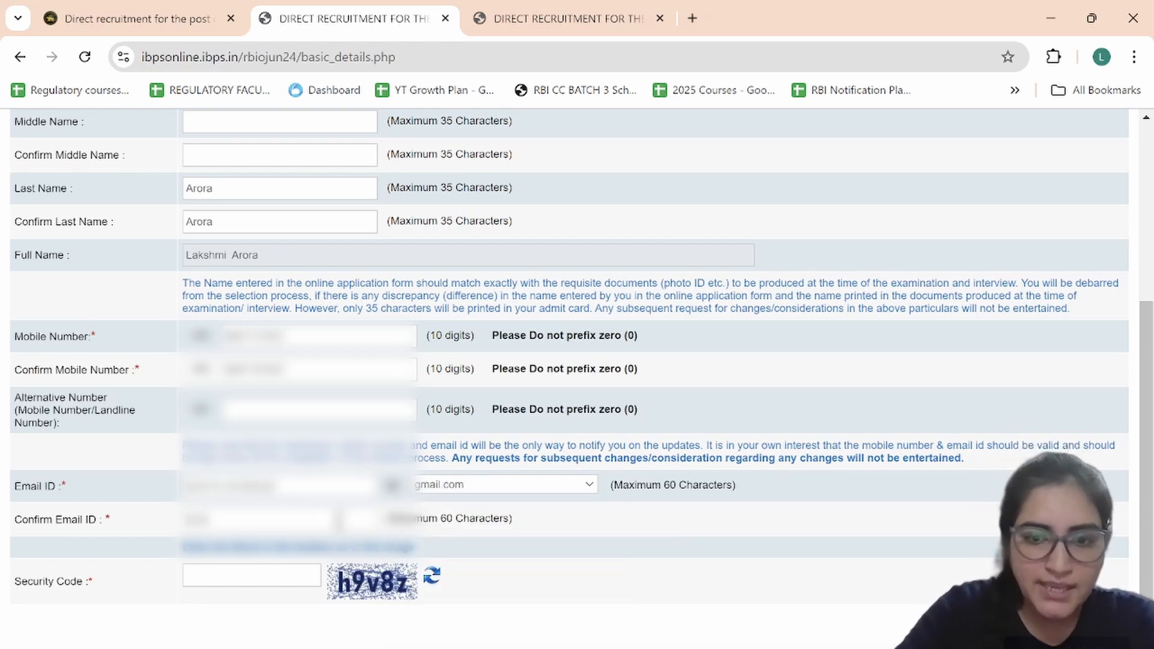
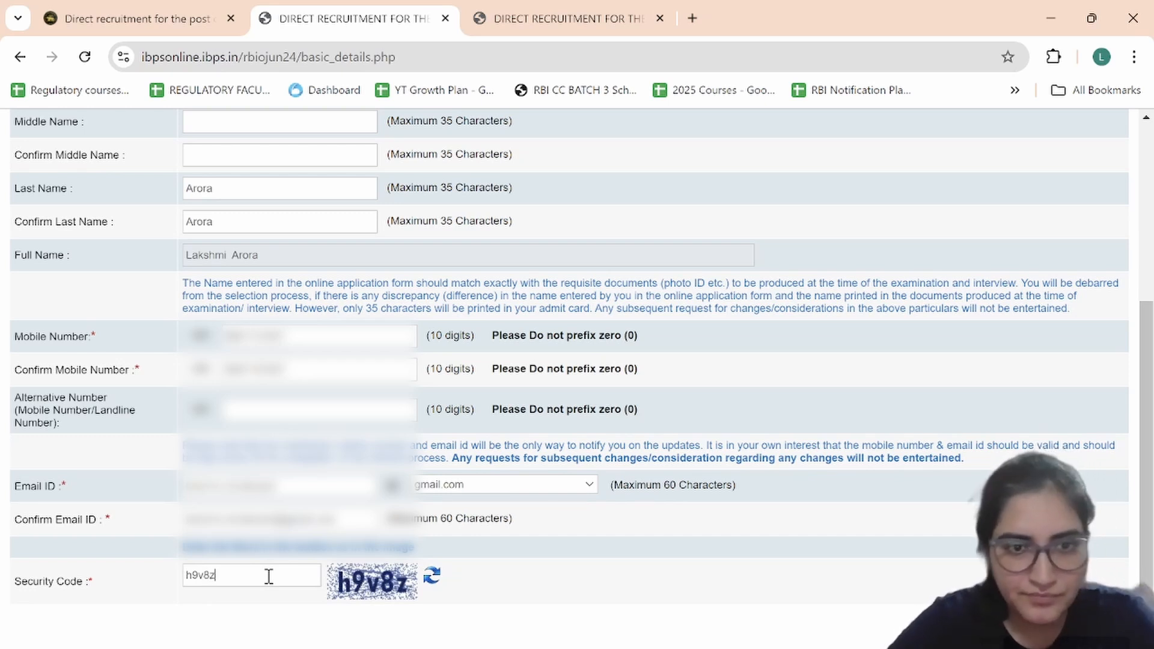
Step: Submit the basic details via Complete Registration, confirm with OK, and review the Photo & Signature page
click(1082, 627)
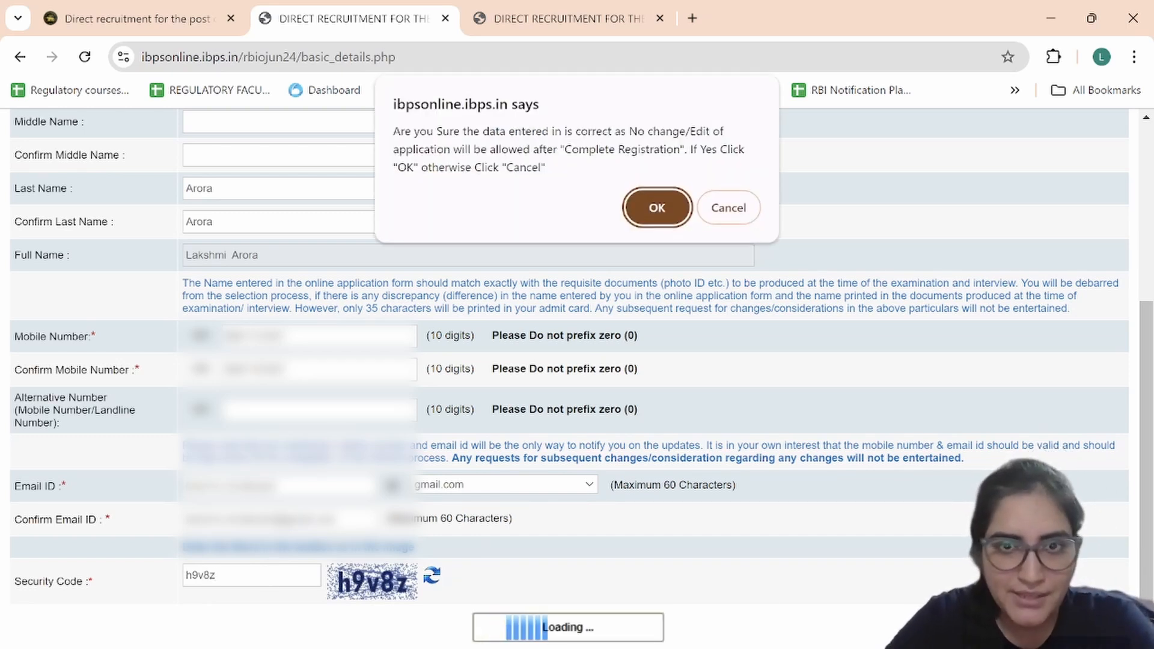
click(672, 219)
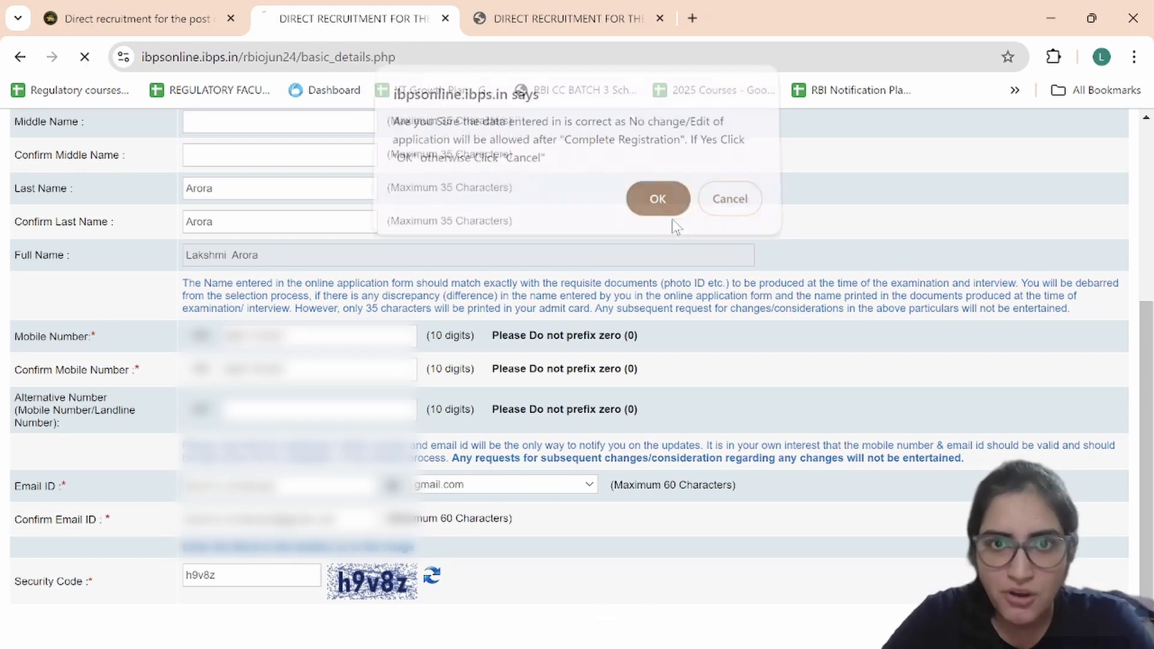
scroll(558, 412, down, 3)
scroll(557, 413, down, 1)
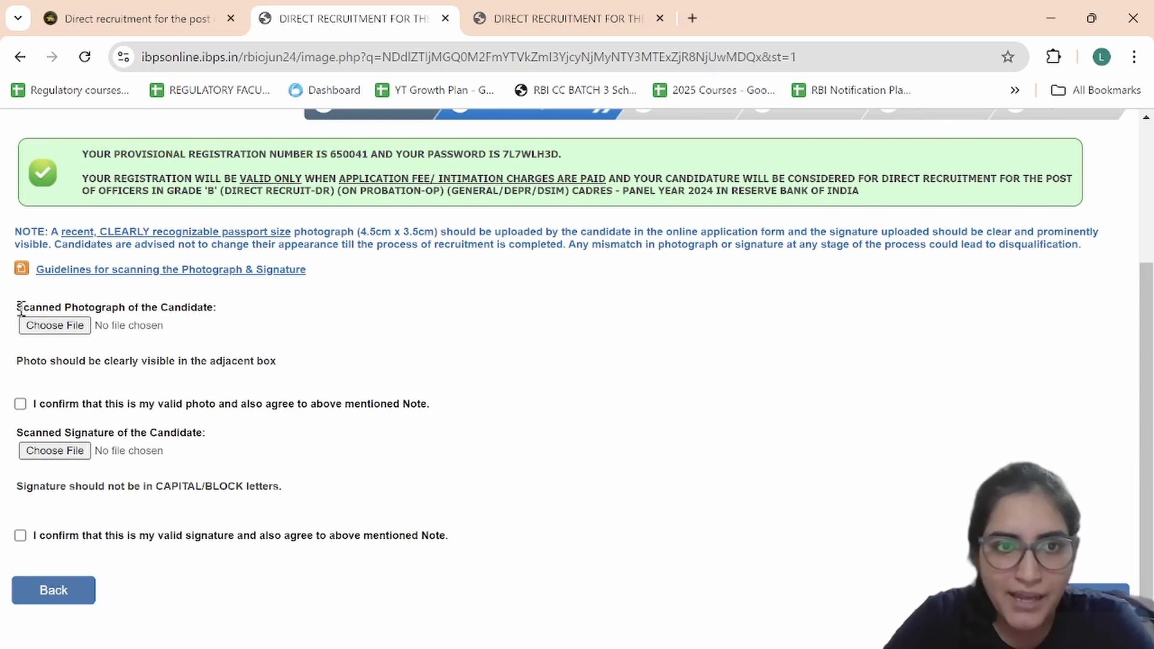
Step: Point out the photograph, signature and block-letter note, then open the scanning guidelines link
drag(17, 308, 214, 309)
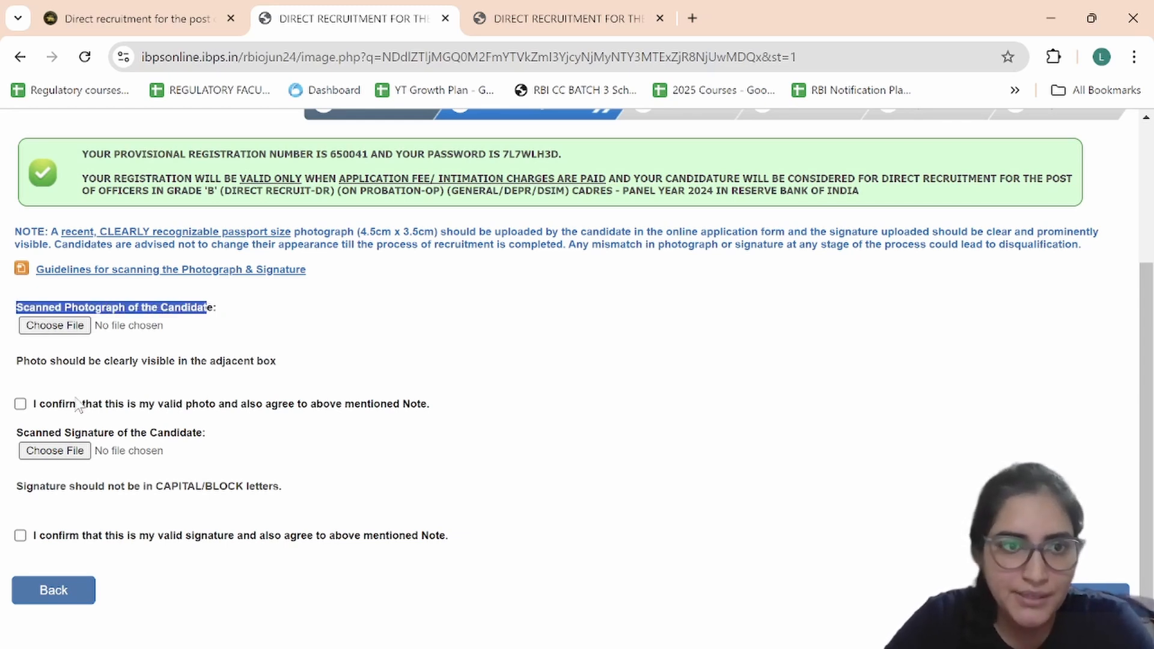
triple_click(59, 431)
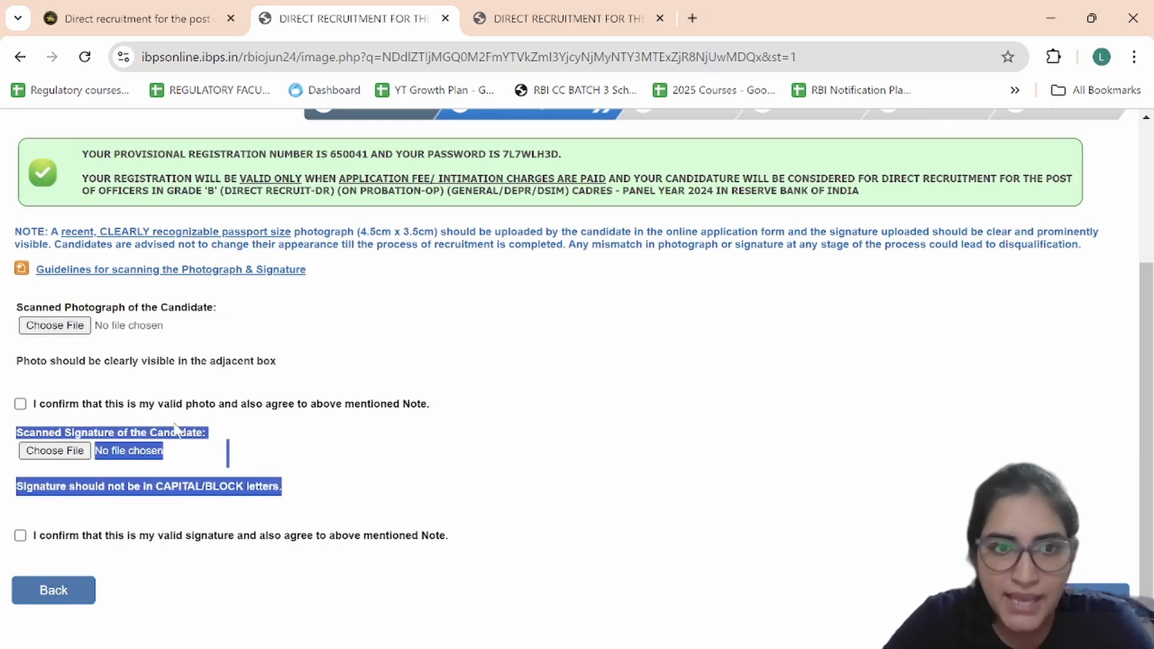
click(425, 478)
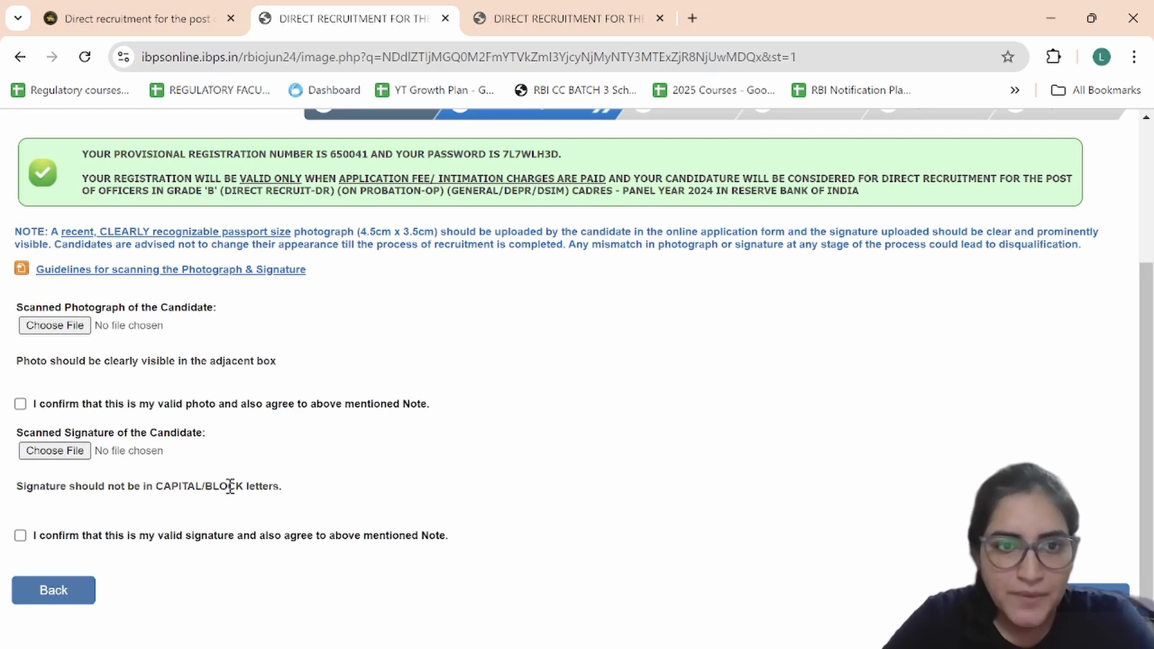
drag(269, 486, 210, 487)
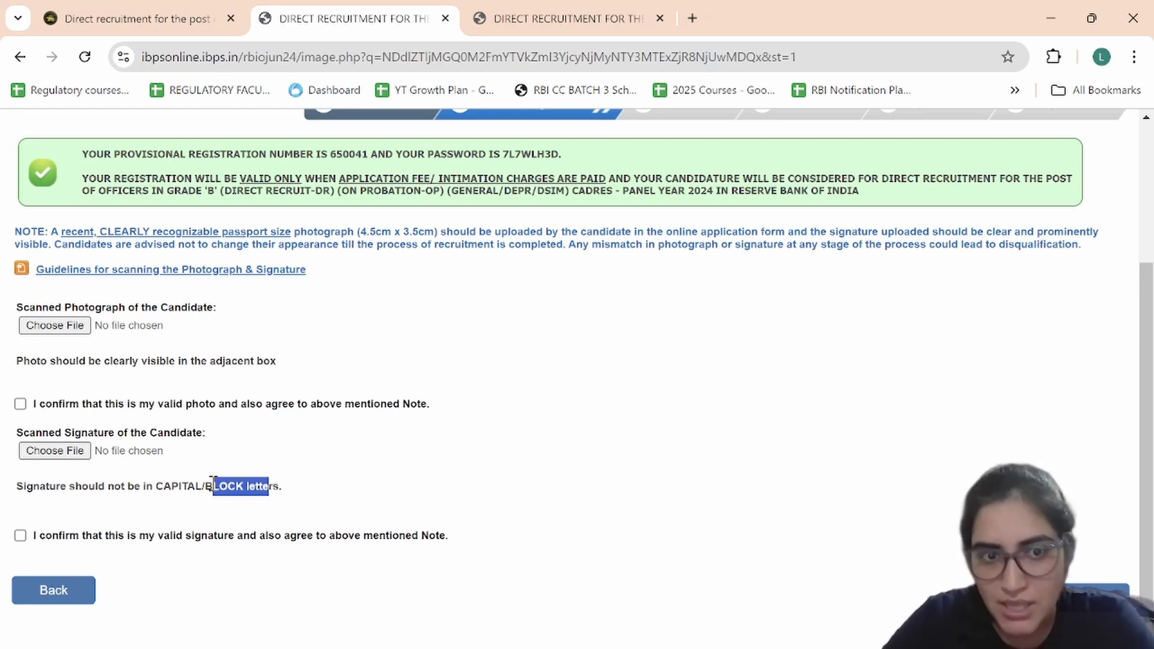
click(210, 487)
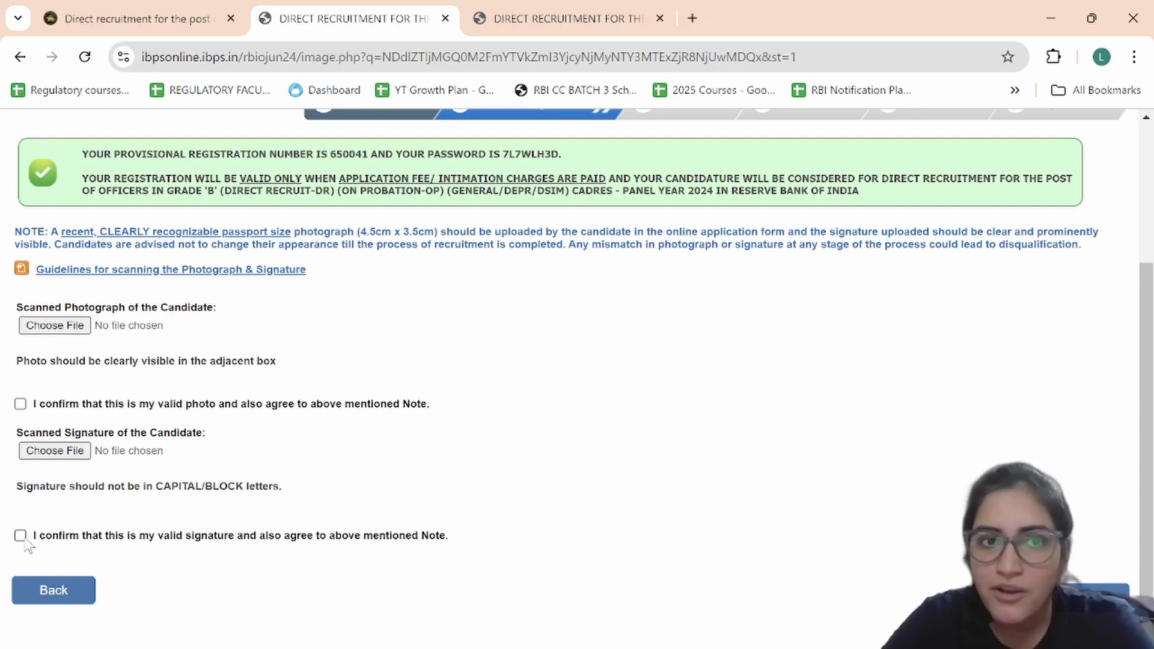
click(258, 271)
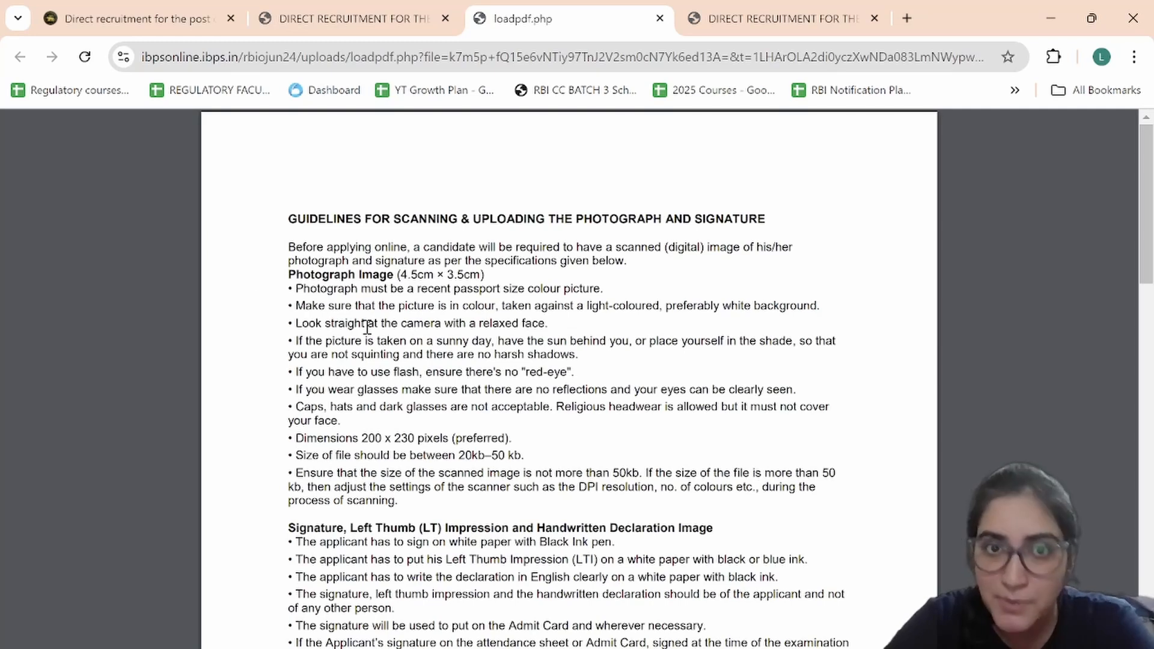
Step: Highlight the 4.5cm × 3.5cm photo size and 200 x 230 pixel photo dimensions
drag(401, 277, 478, 272)
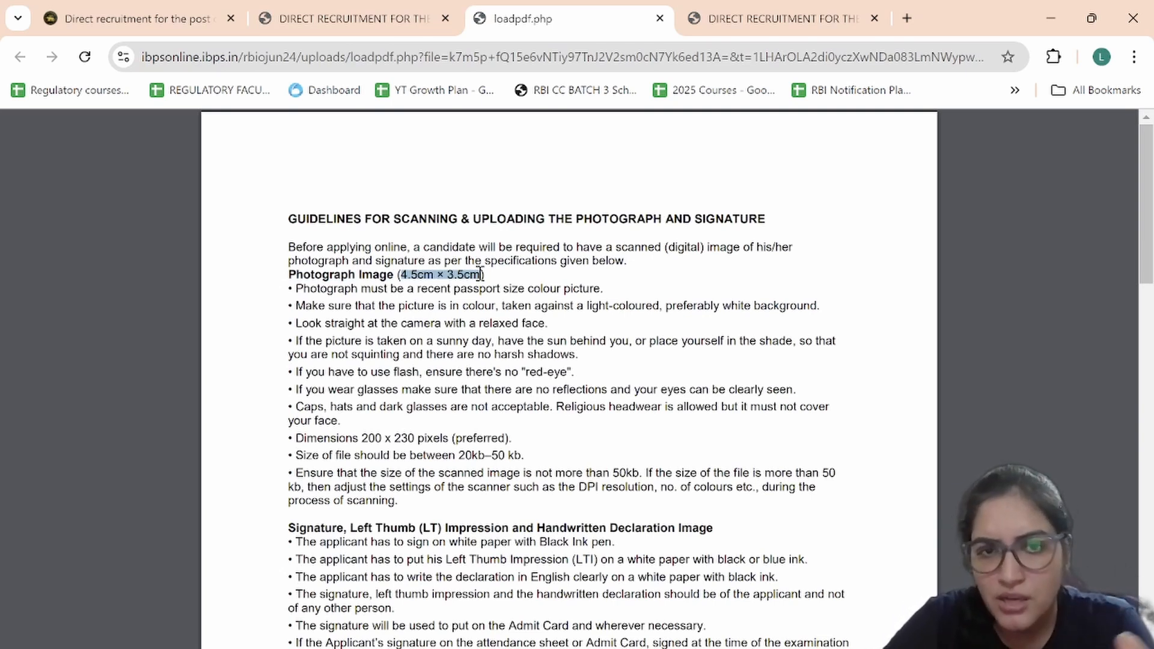
drag(362, 440, 459, 430)
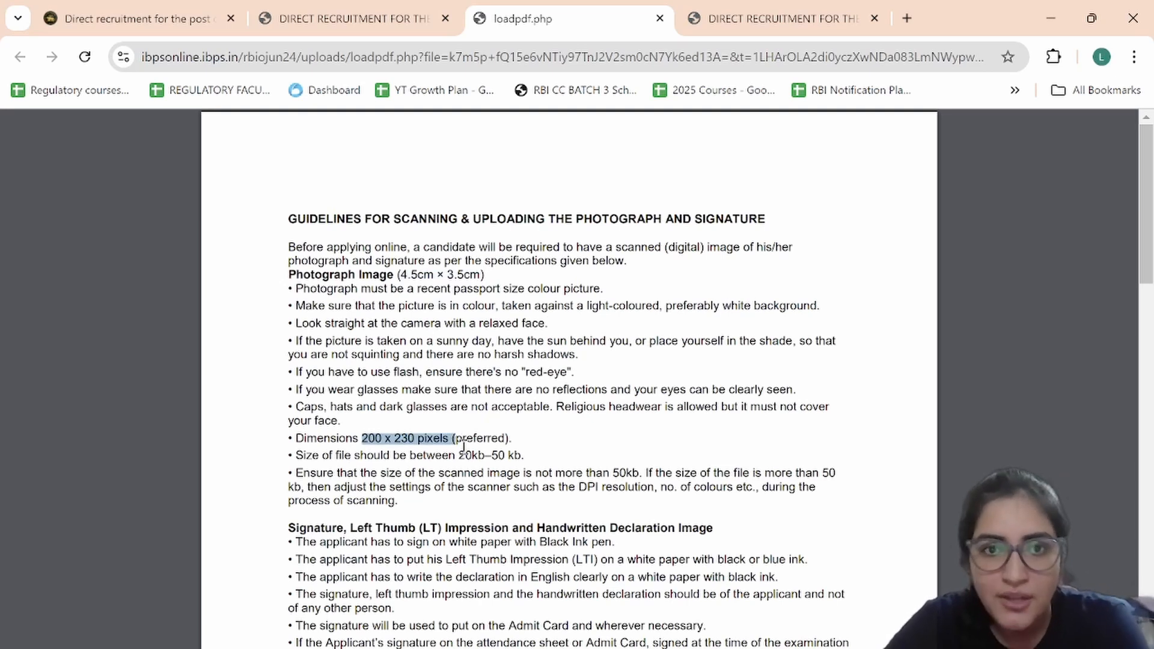
drag(460, 442, 529, 448)
click(536, 451)
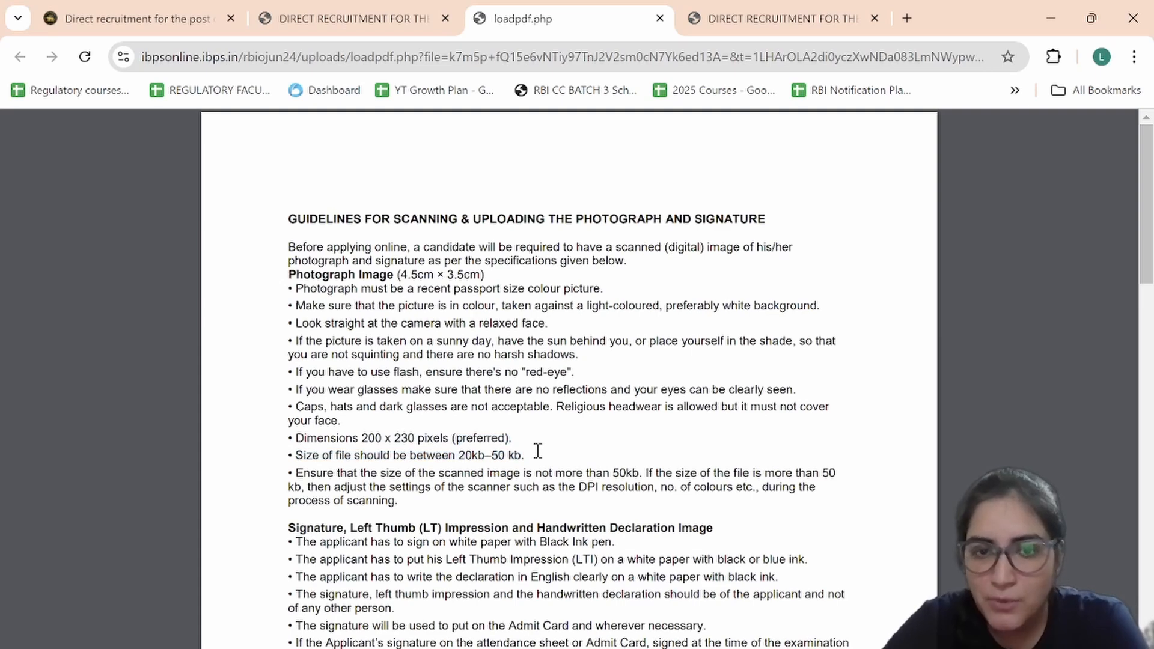
scroll(537, 450, down, 2)
scroll(536, 450, down, 2)
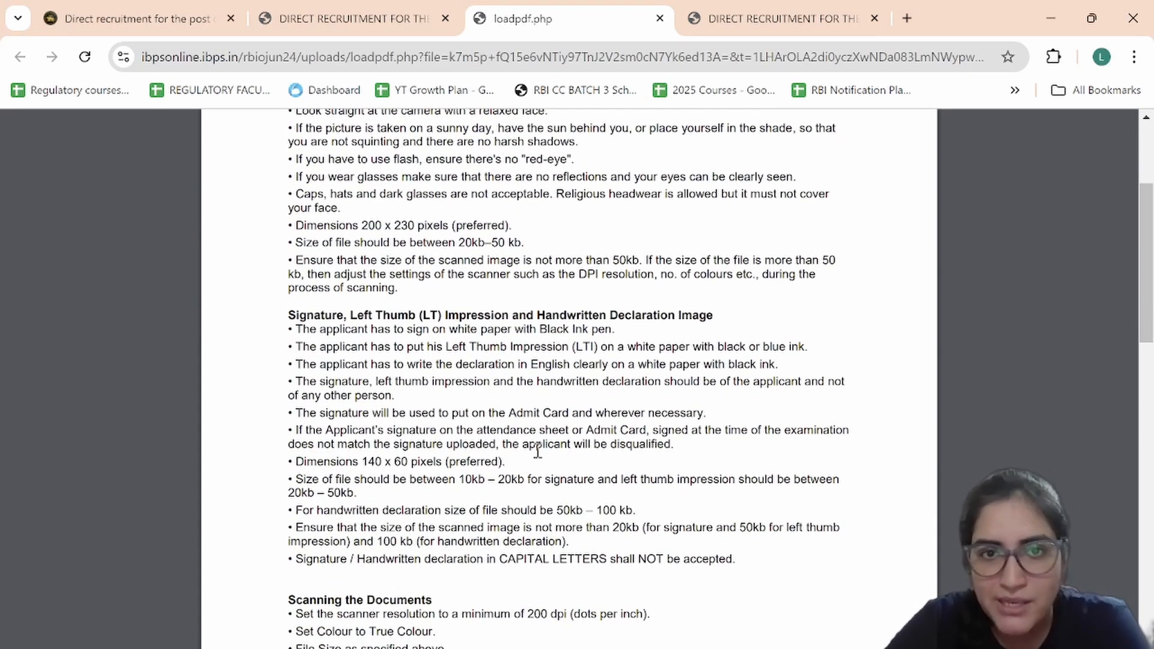
scroll(537, 450, down, 1)
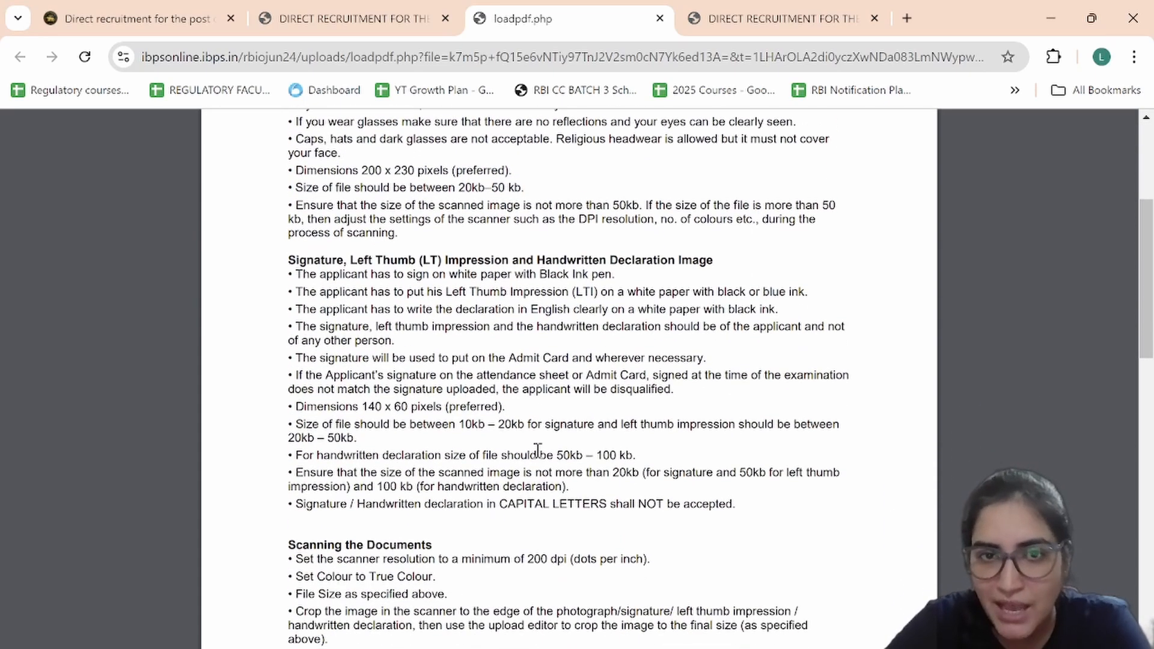
Step: Highlight the 140 x 60 pixel signature dimensions and return to the upload form
drag(353, 406, 489, 413)
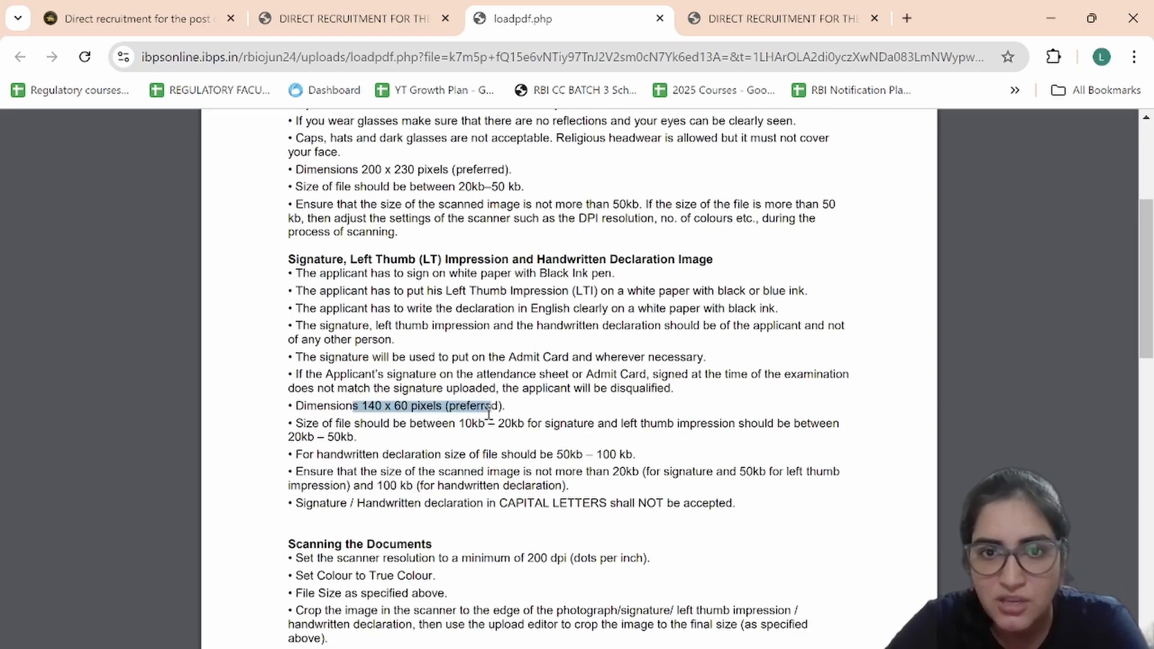
scroll(497, 509, down, 2)
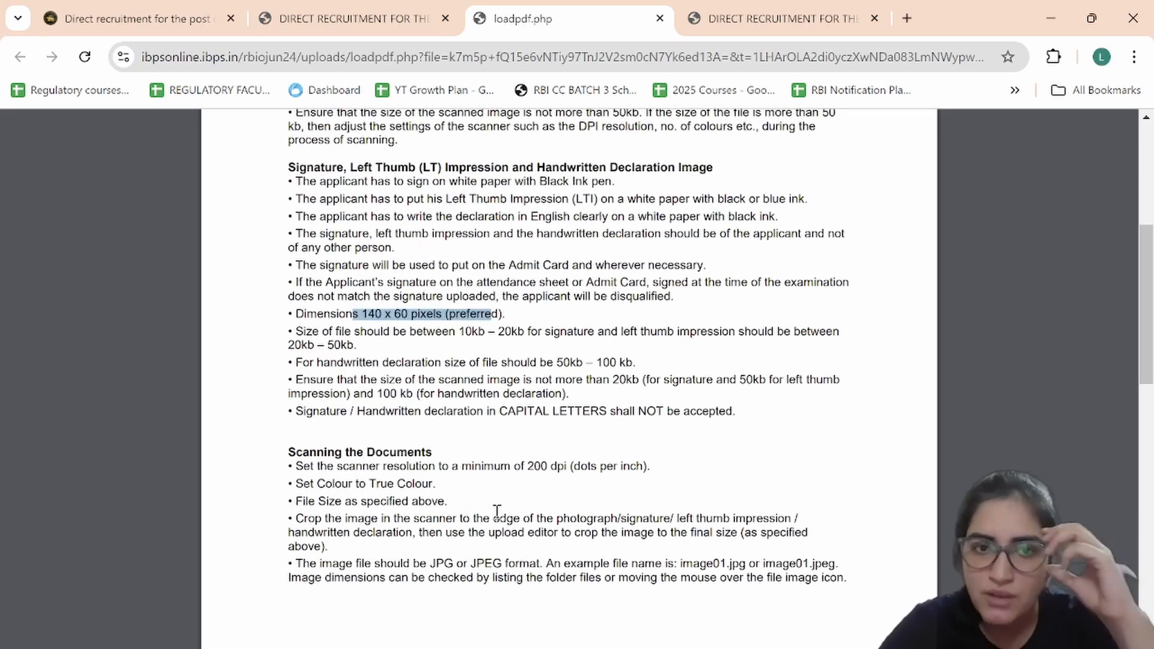
scroll(496, 511, down, 1)
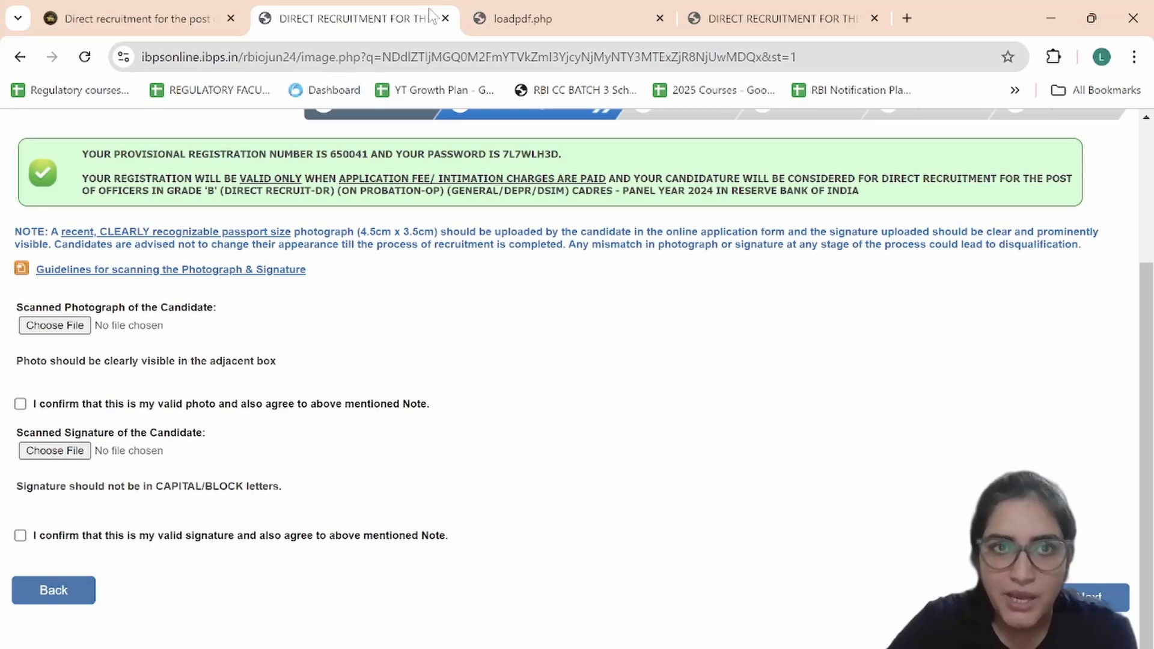
click(432, 18)
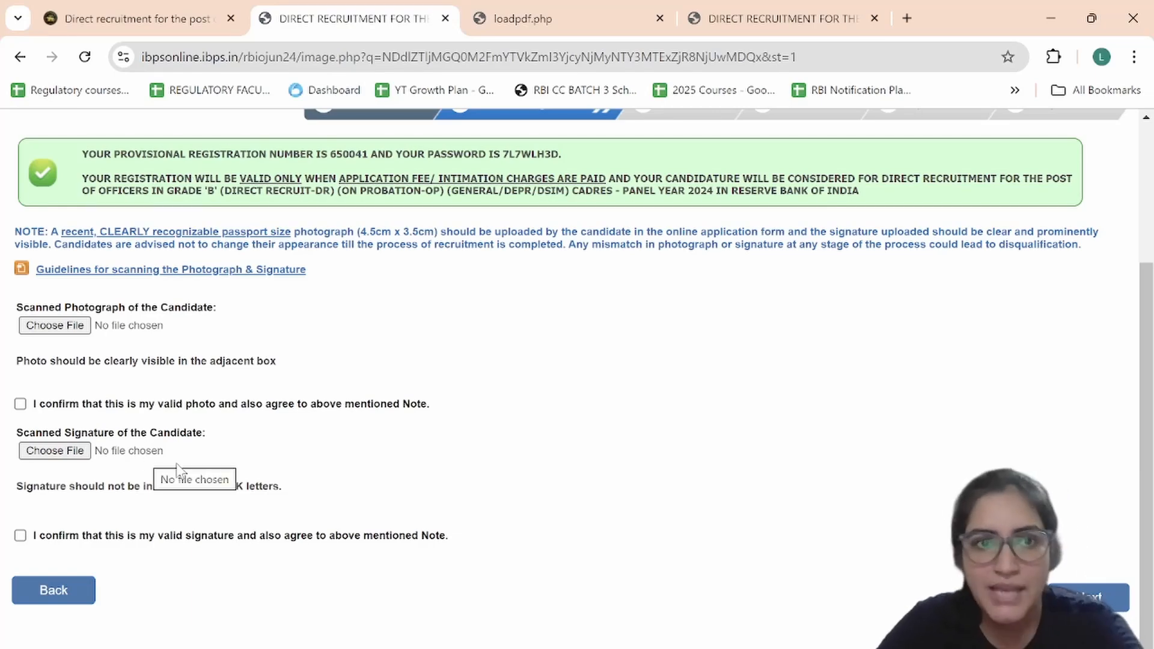
Step: Upload photo_2022-10-01_23-02-32 as the photograph and confirm it is valid
mouse_move(228, 648)
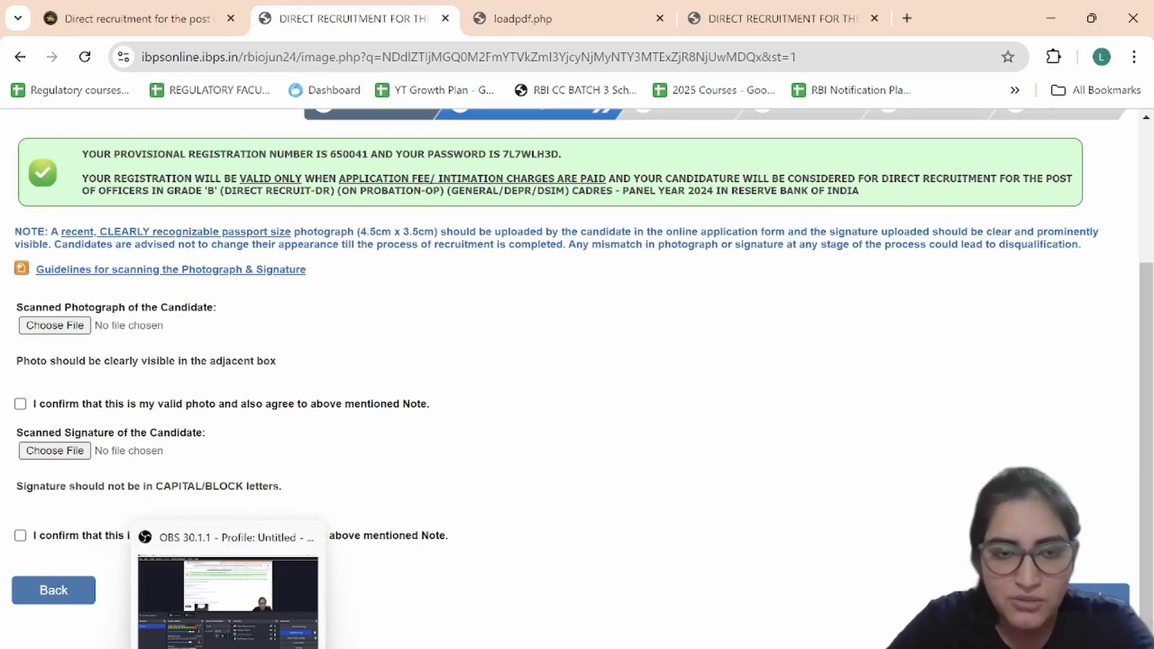
key(alt+Tab)
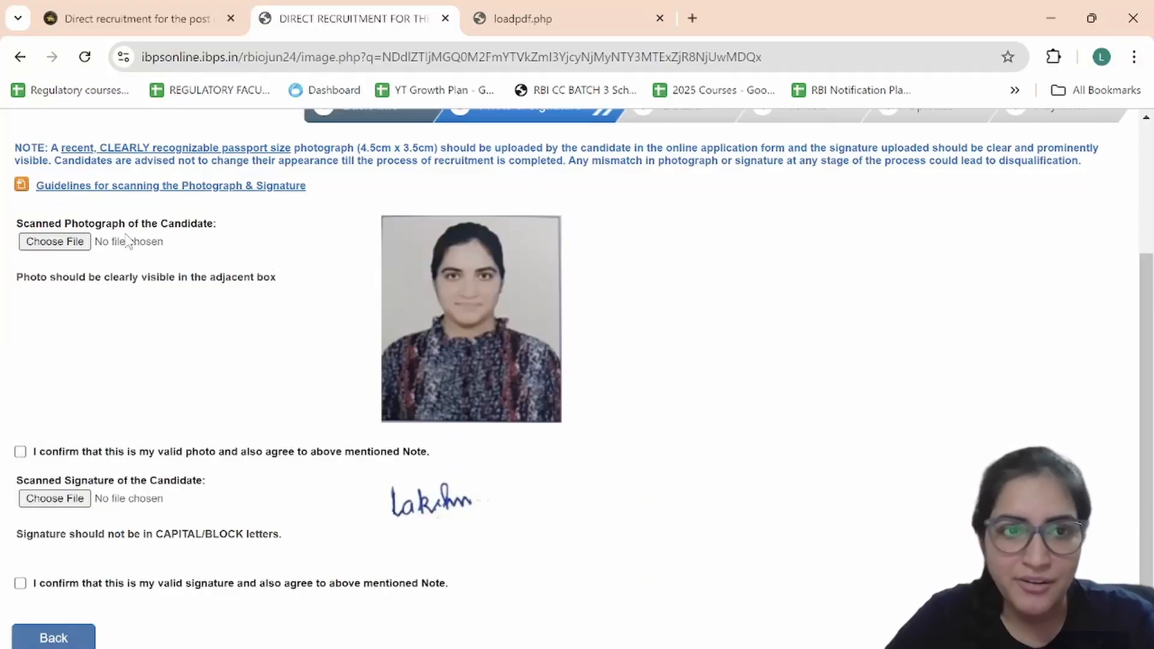
click(127, 240)
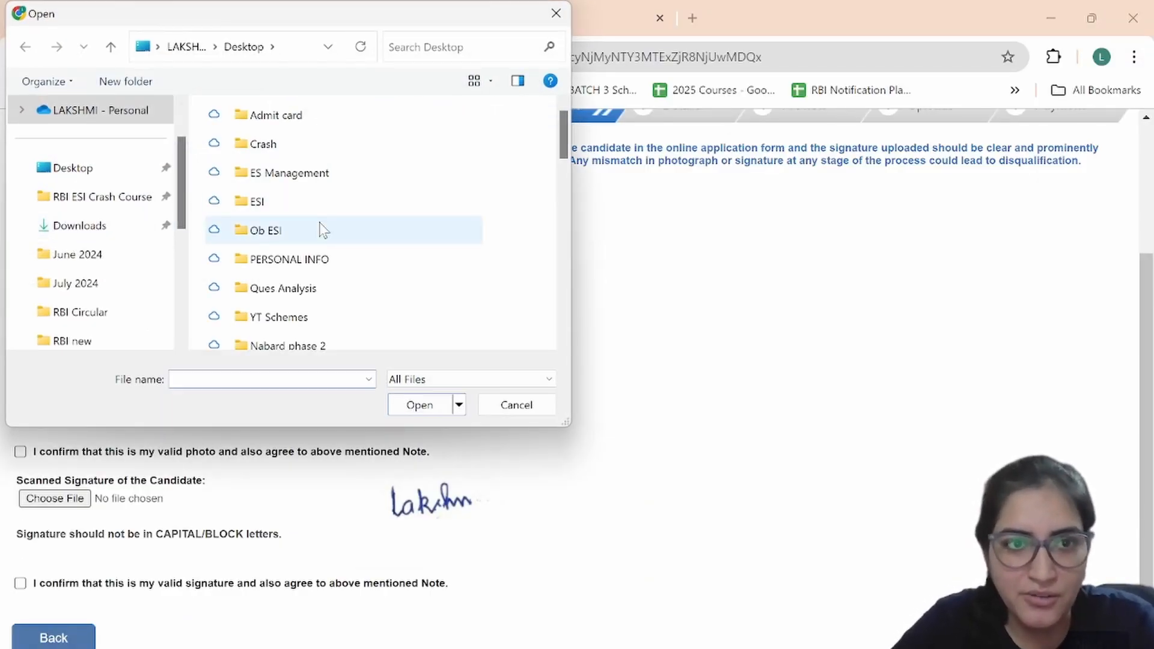
scroll(321, 230, down, 10)
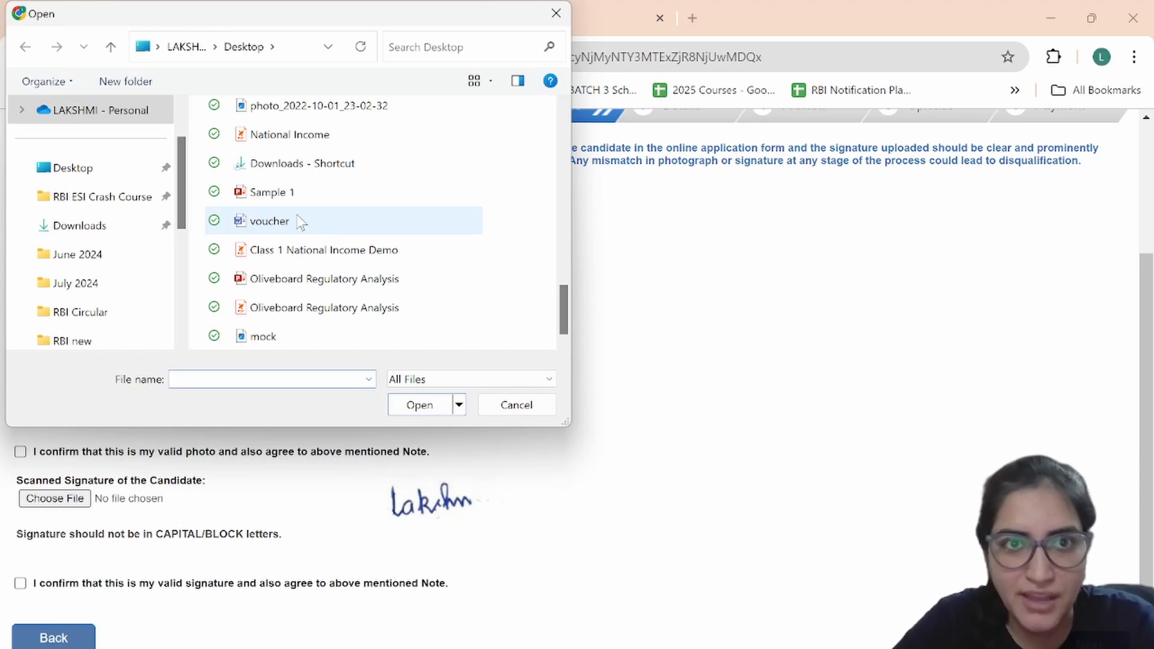
click(301, 107)
click(414, 404)
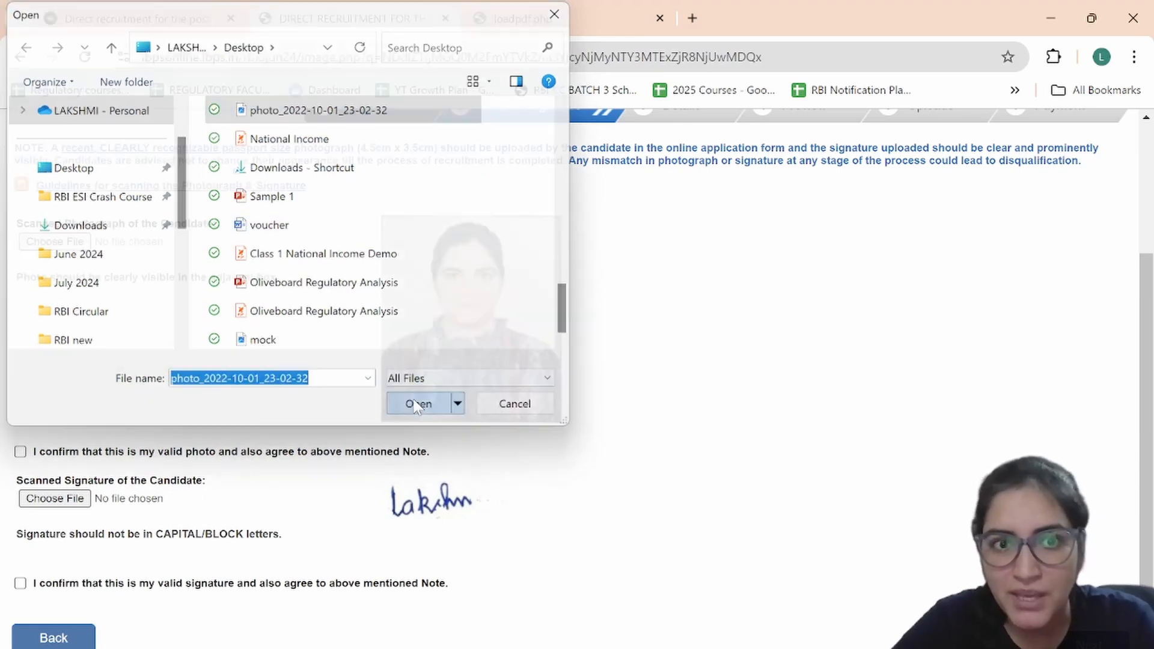
click(21, 452)
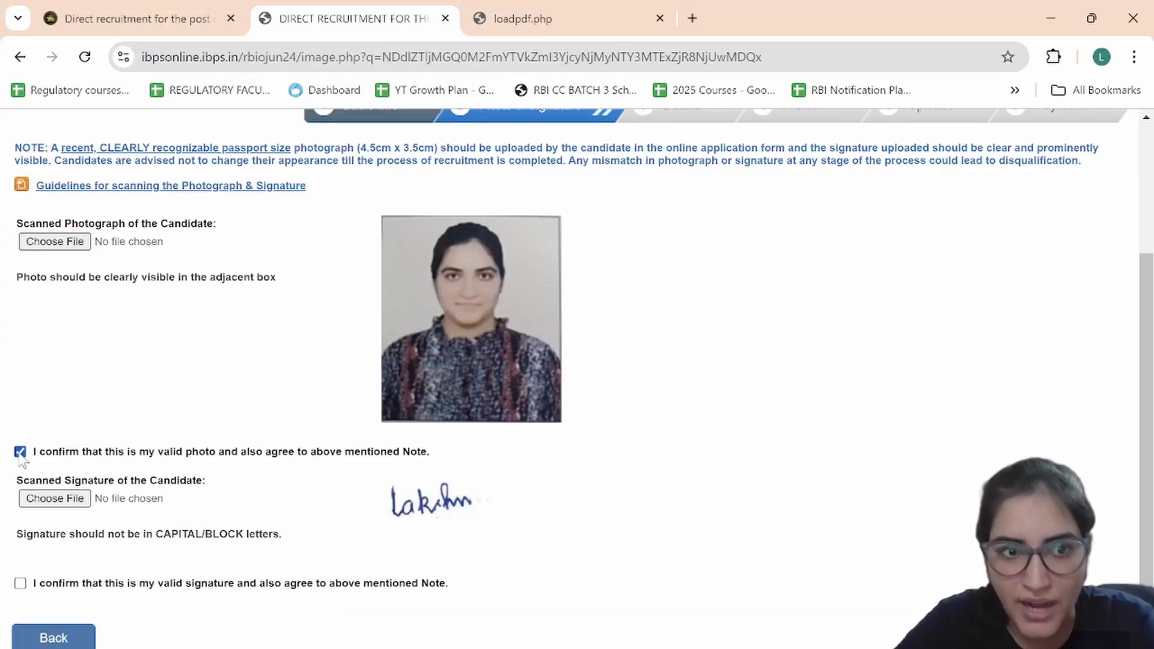
Step: Upload the mock file as the signature, confirm it is valid, and proceed to Details
click(54, 504)
scroll(294, 309, down, 10)
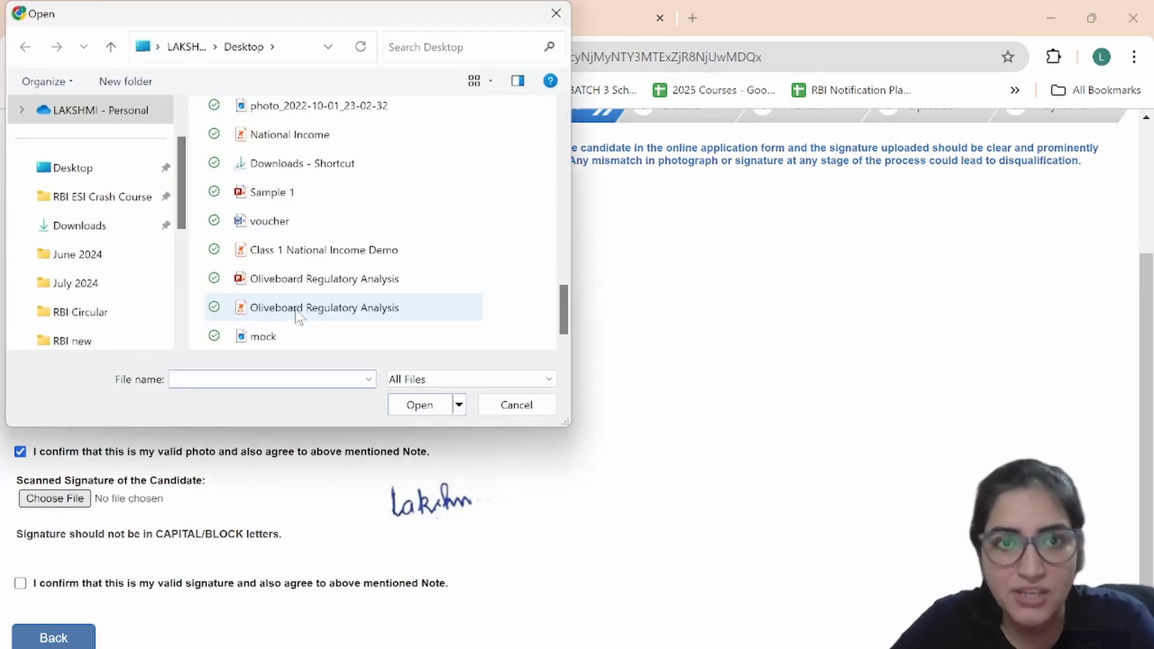
click(255, 339)
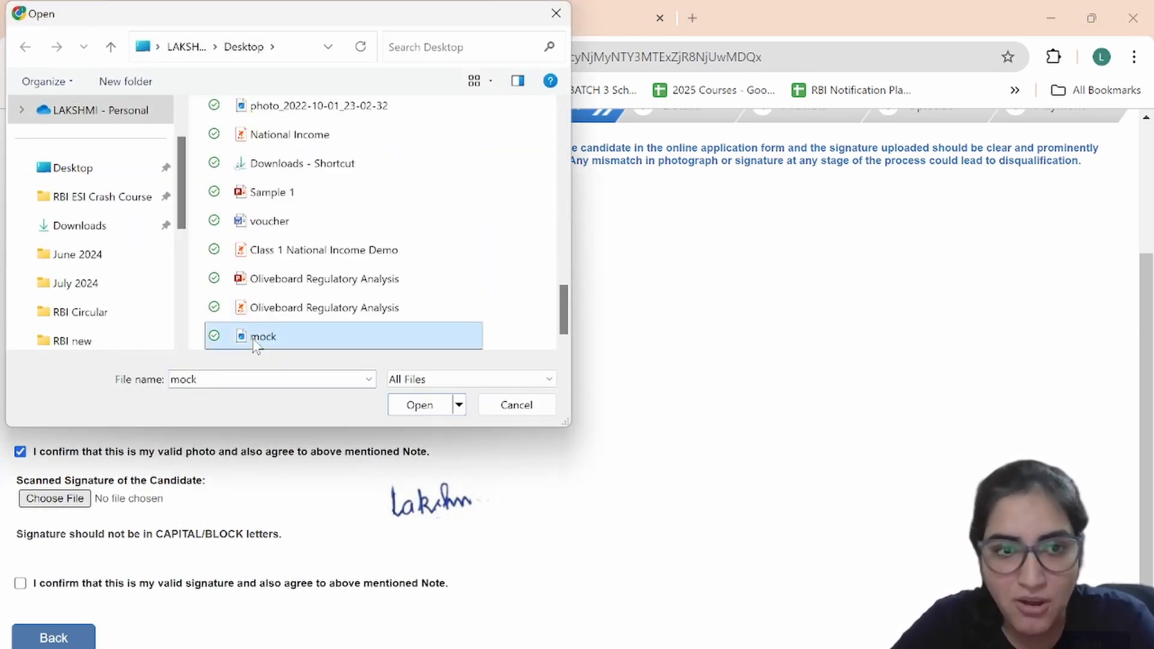
click(419, 405)
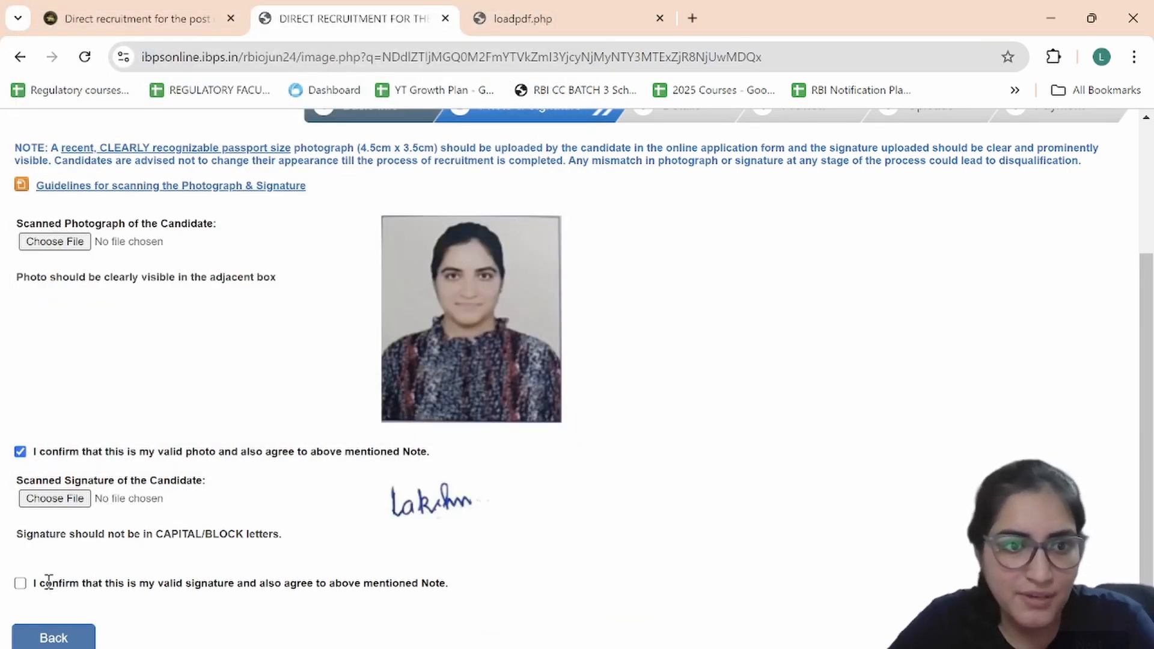
click(22, 585)
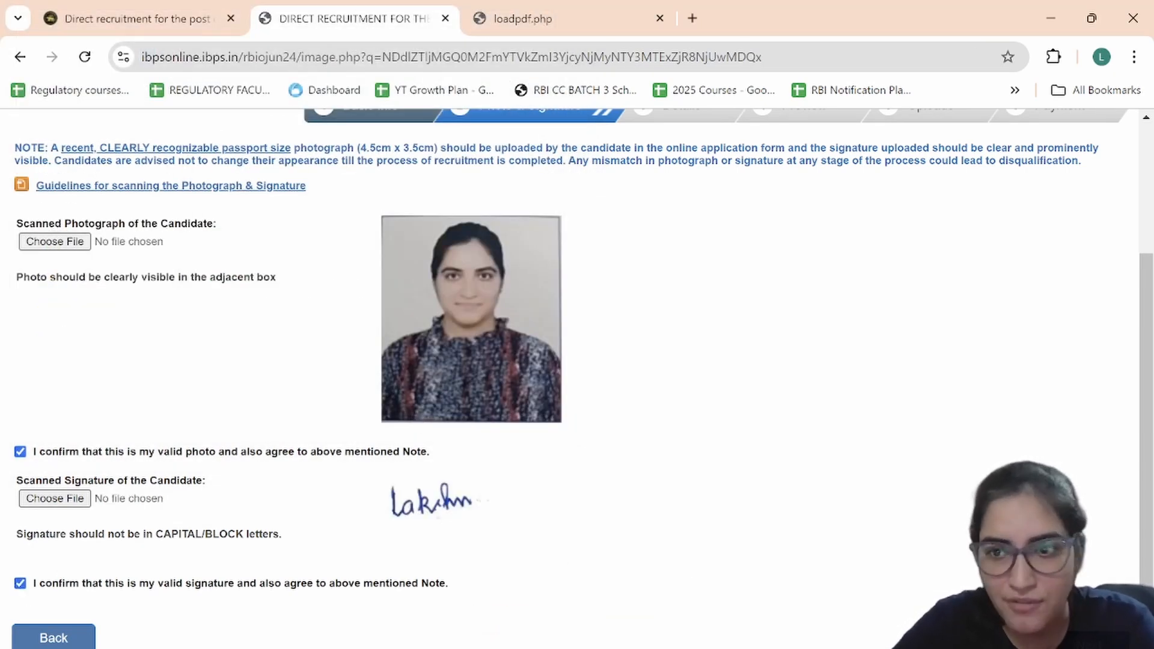
click(1086, 637)
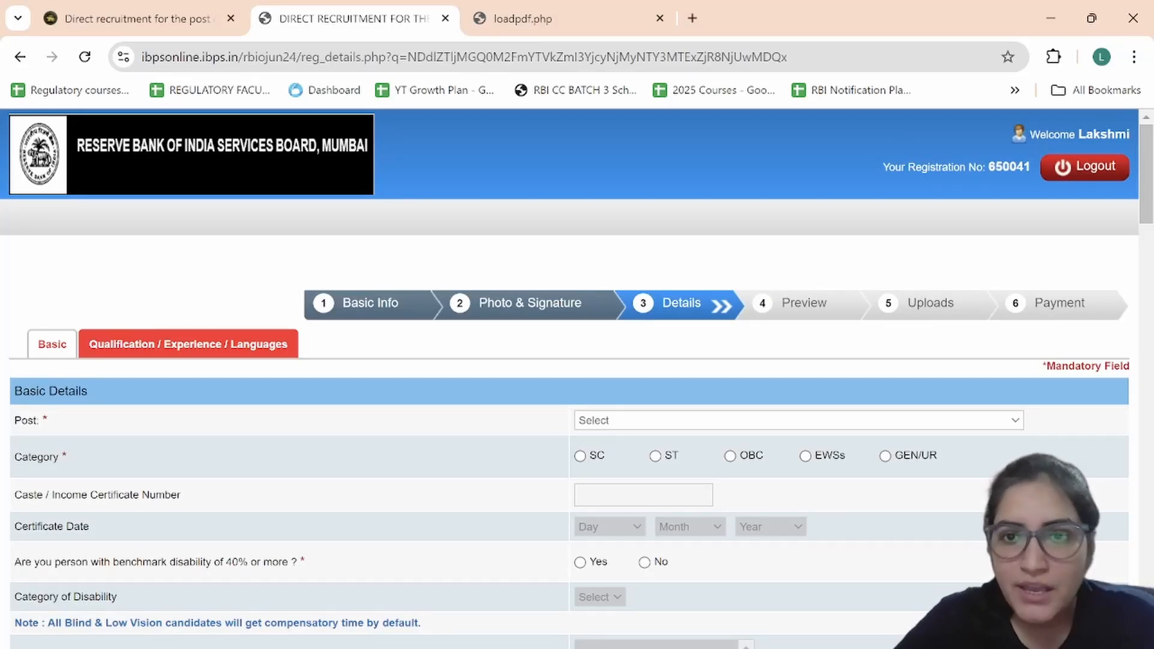
Step: Select the Officers in Grade 'B' (DR) - General post and the GEN/UR category, acknowledging both alerts
scroll(910, 509, down, 1)
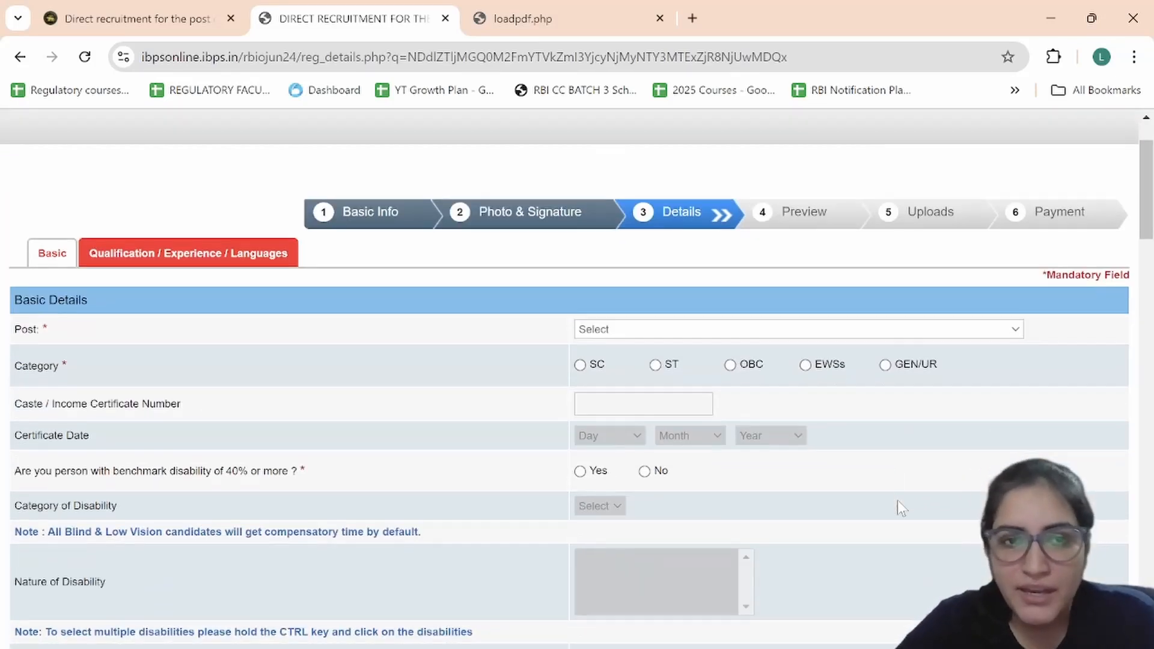
click(689, 335)
click(694, 361)
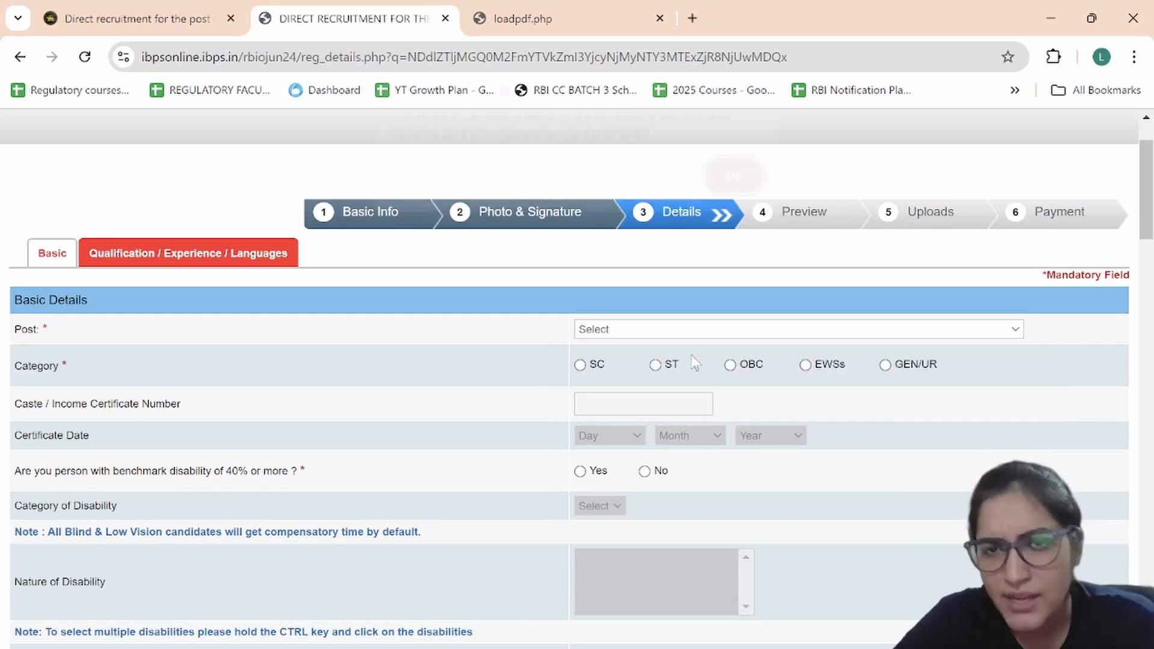
click(718, 188)
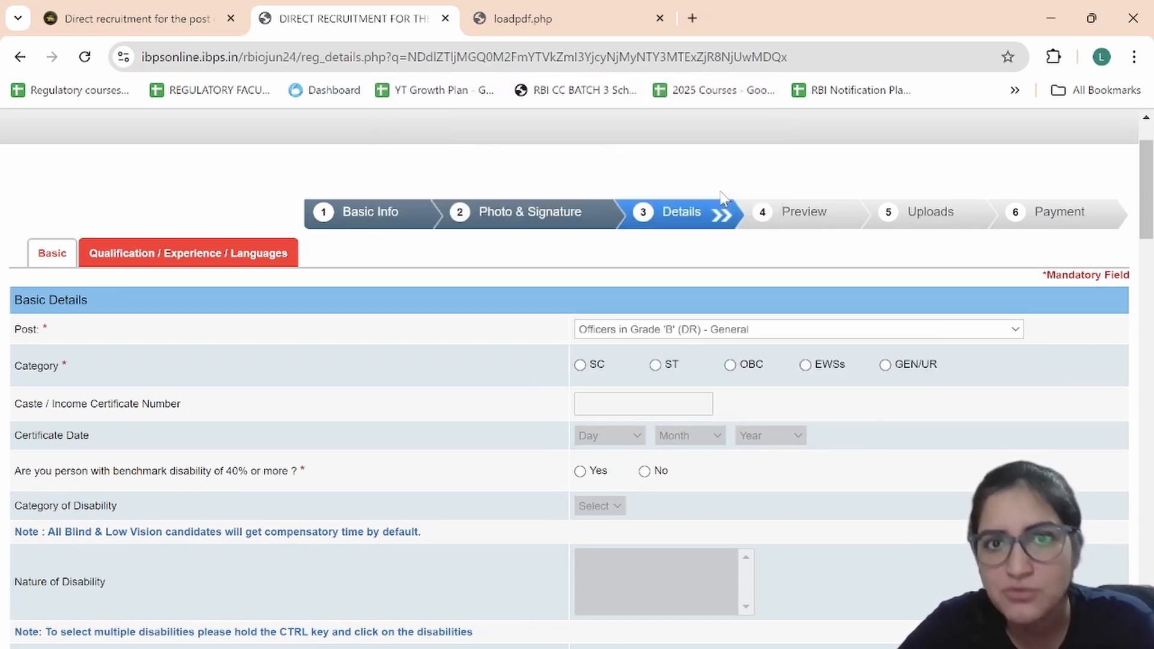
scroll(704, 333, down, 1)
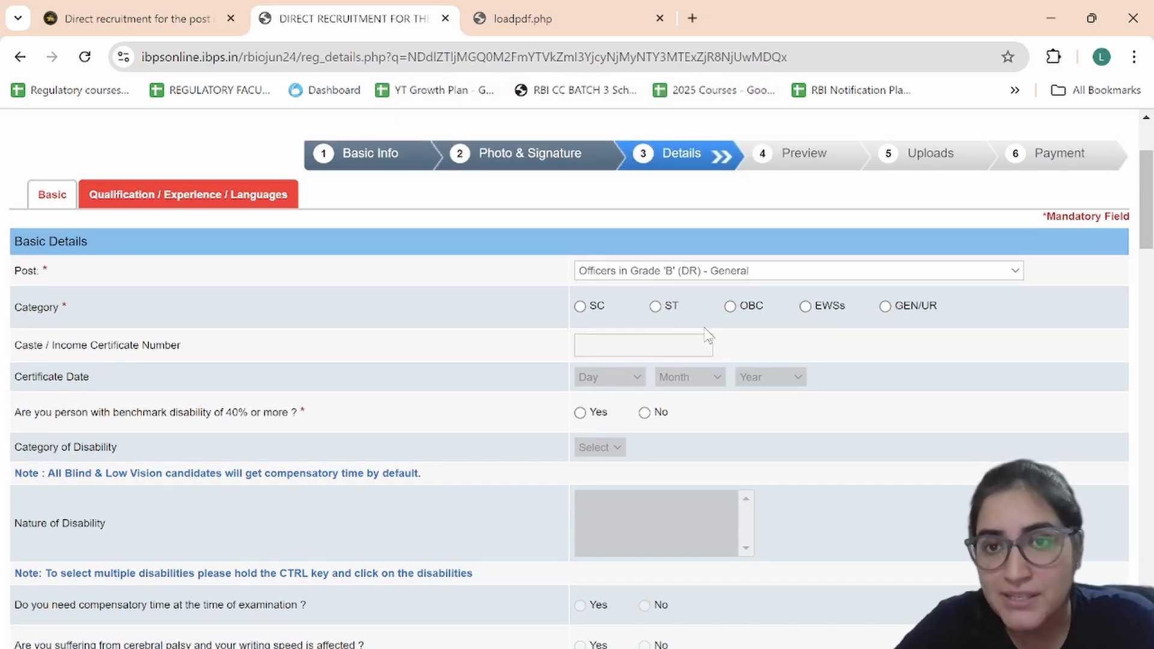
click(888, 308)
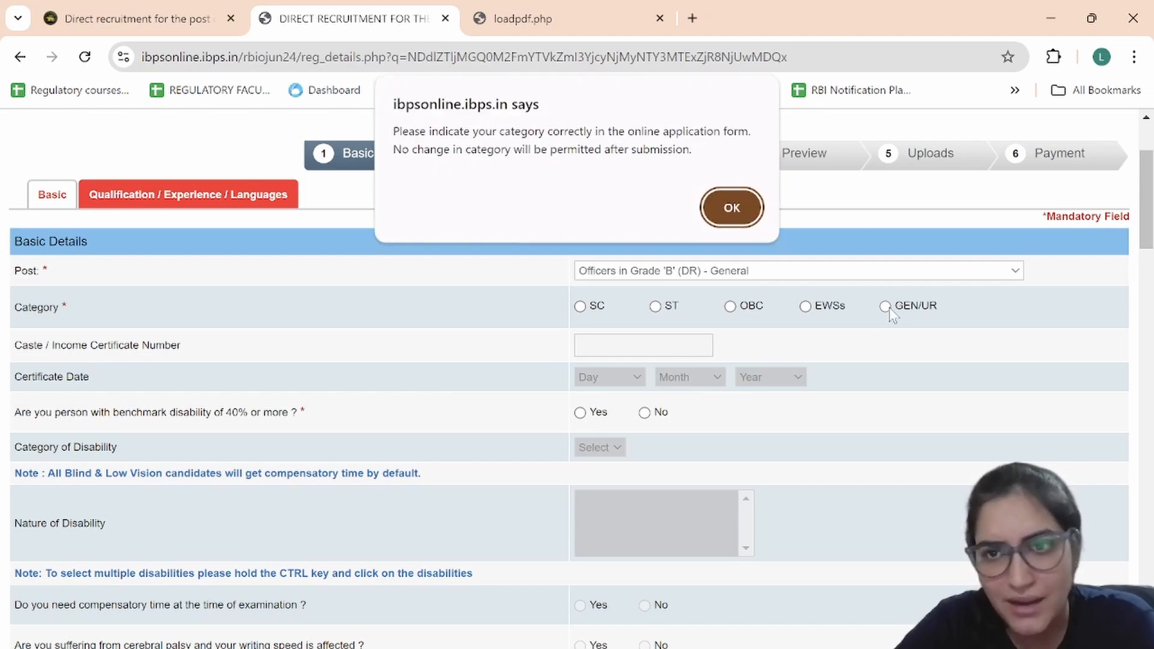
click(739, 211)
Step: Answer No to the benchmark disability question and move further down the form
scroll(797, 355, down, 1)
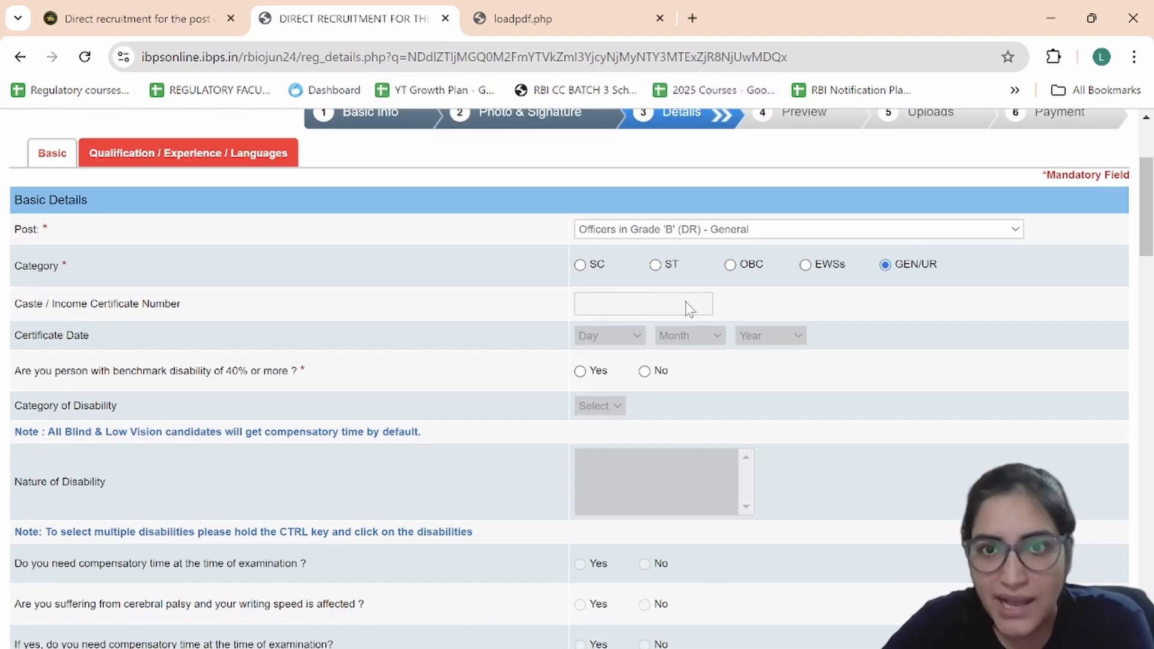
scroll(697, 328, down, 2)
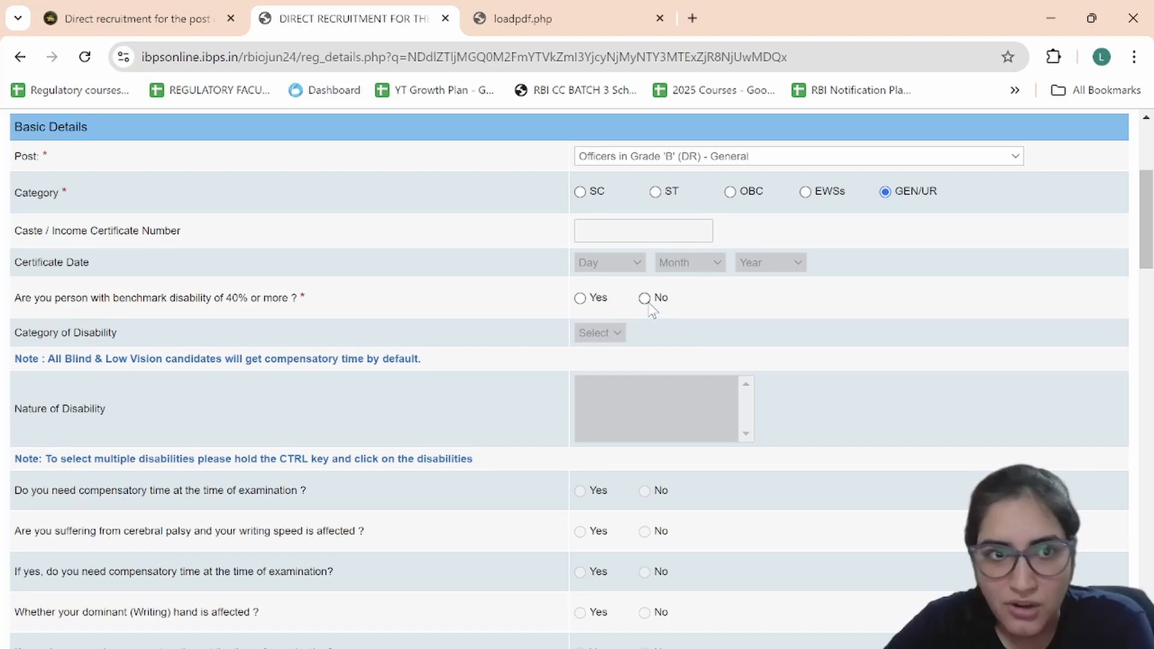
click(645, 299)
scroll(733, 342, down, 3)
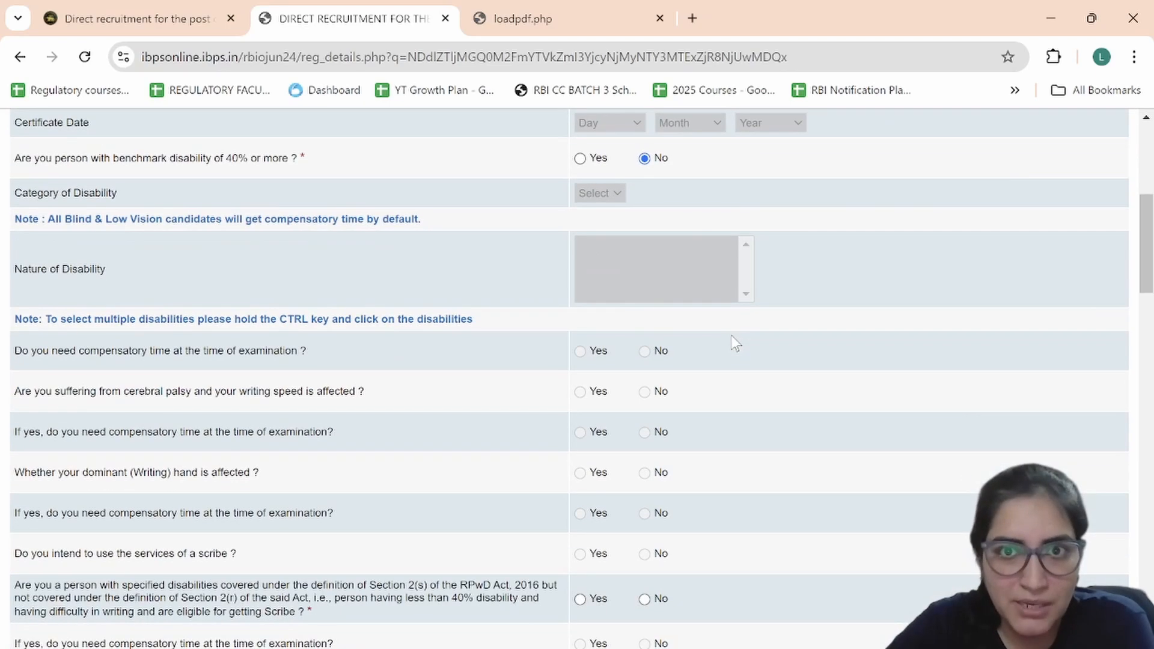
scroll(735, 343, down, 1)
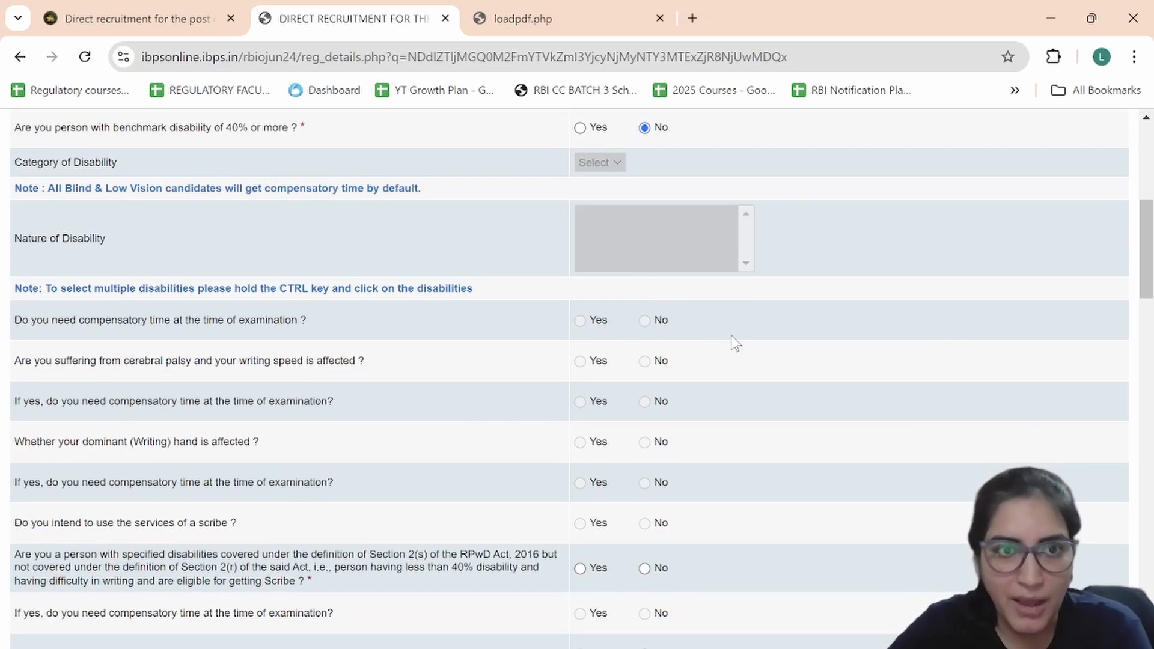
scroll(735, 343, down, 1)
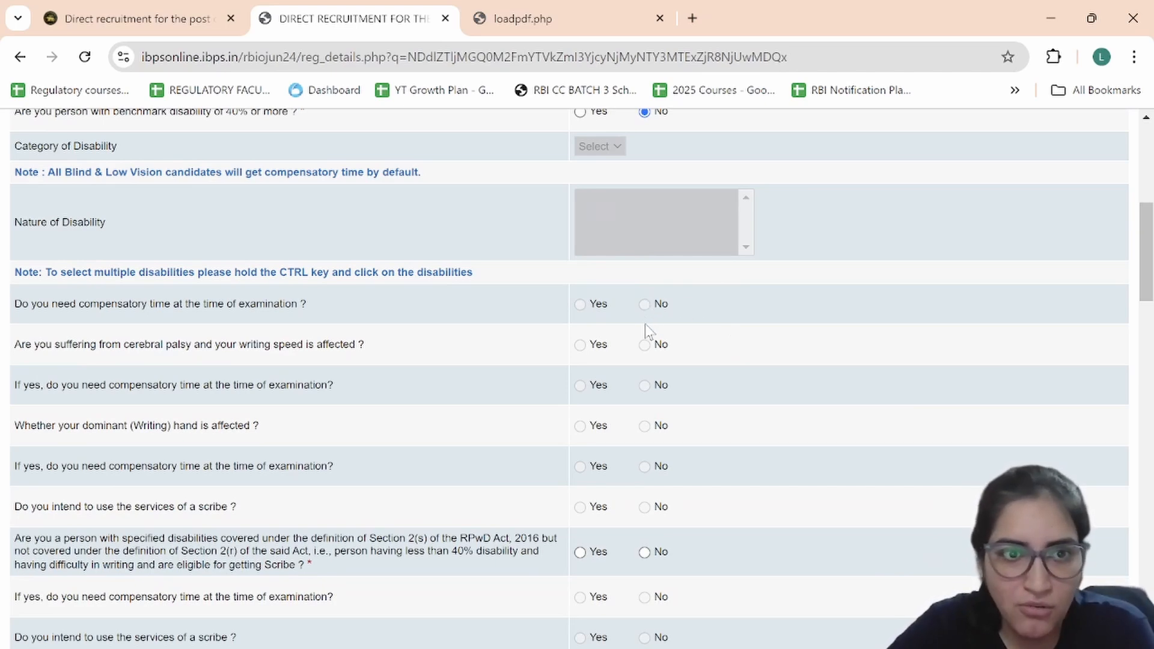
scroll(644, 323, down, 1)
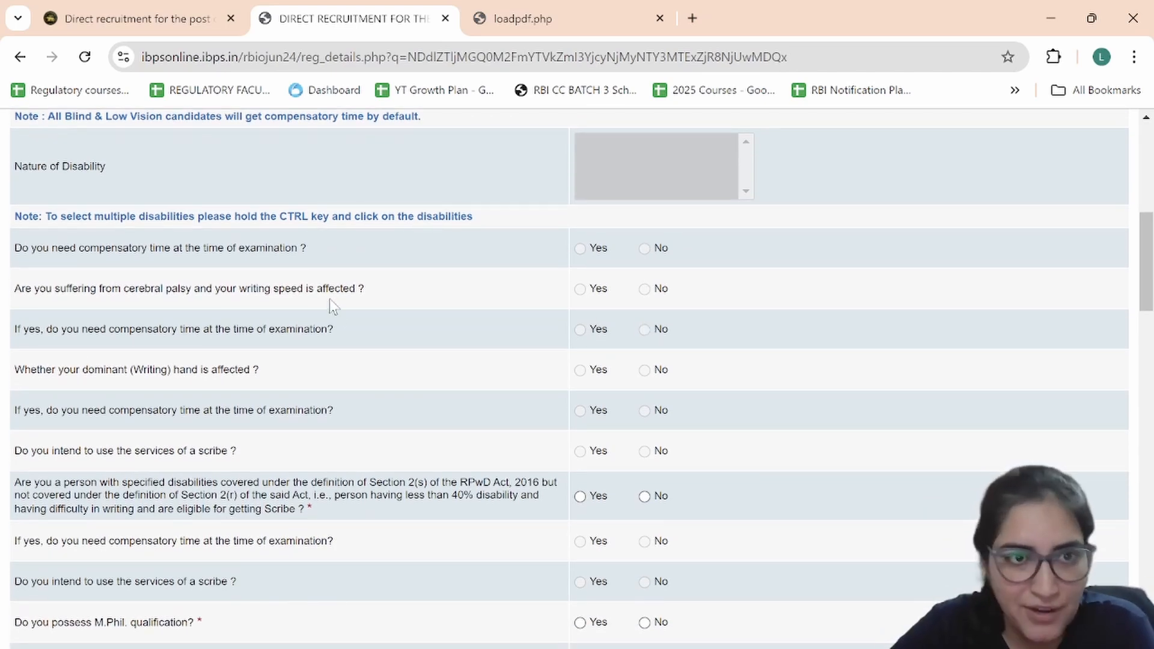
scroll(339, 316, down, 1)
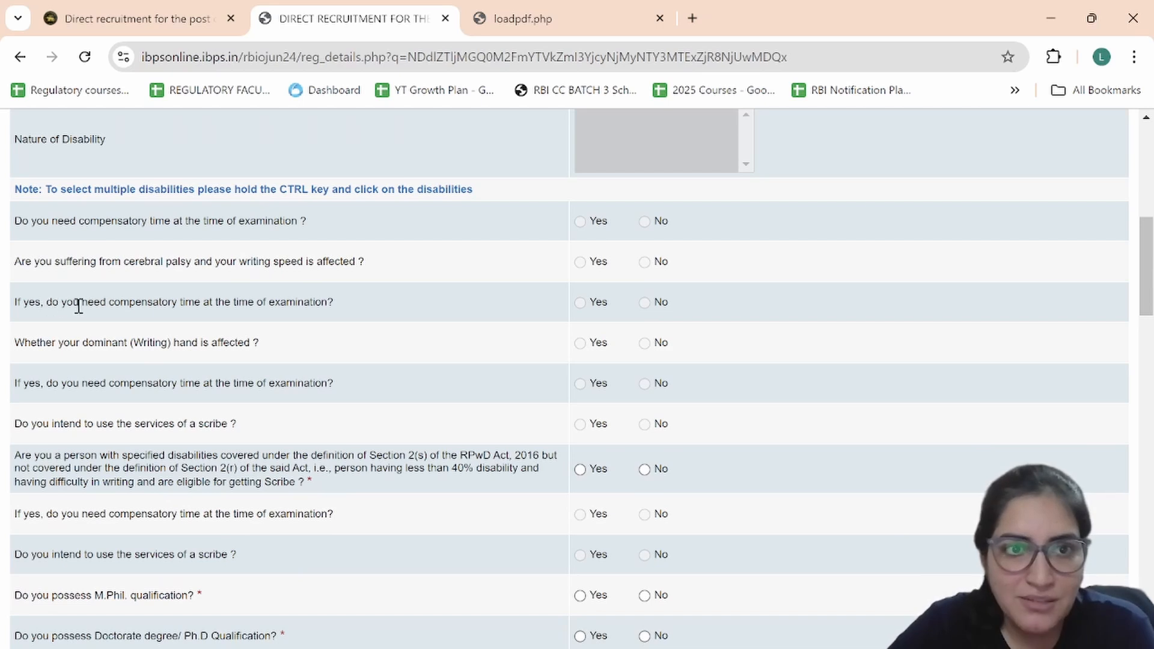
scroll(261, 313, down, 1)
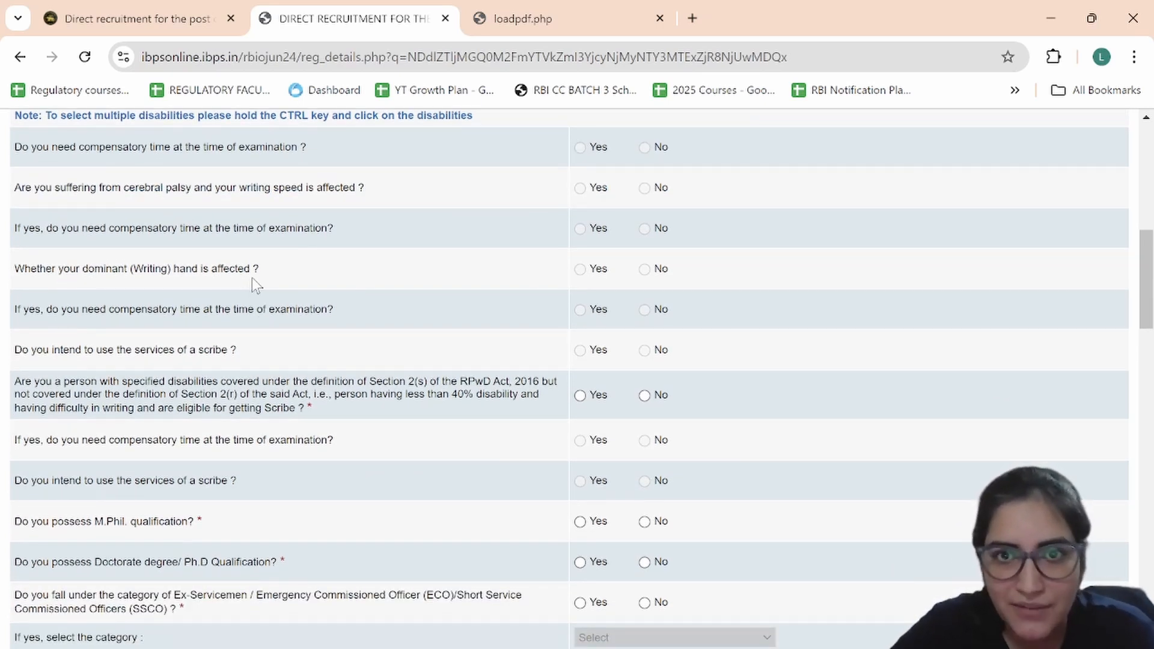
scroll(252, 280, down, 1)
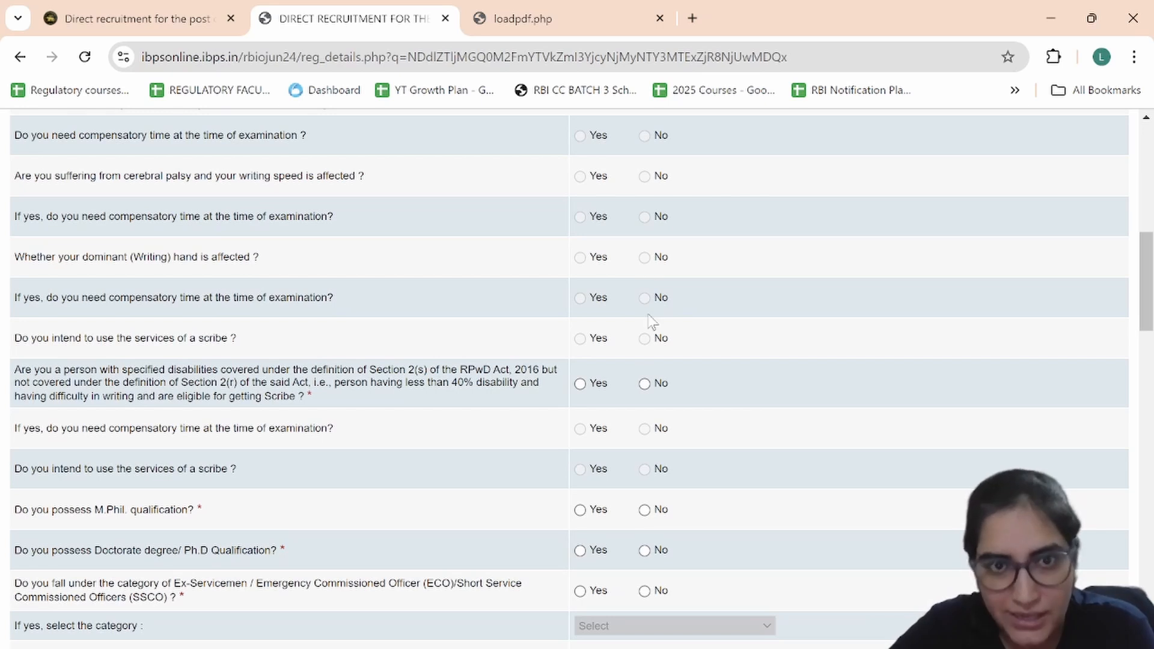
scroll(652, 322, down, 1)
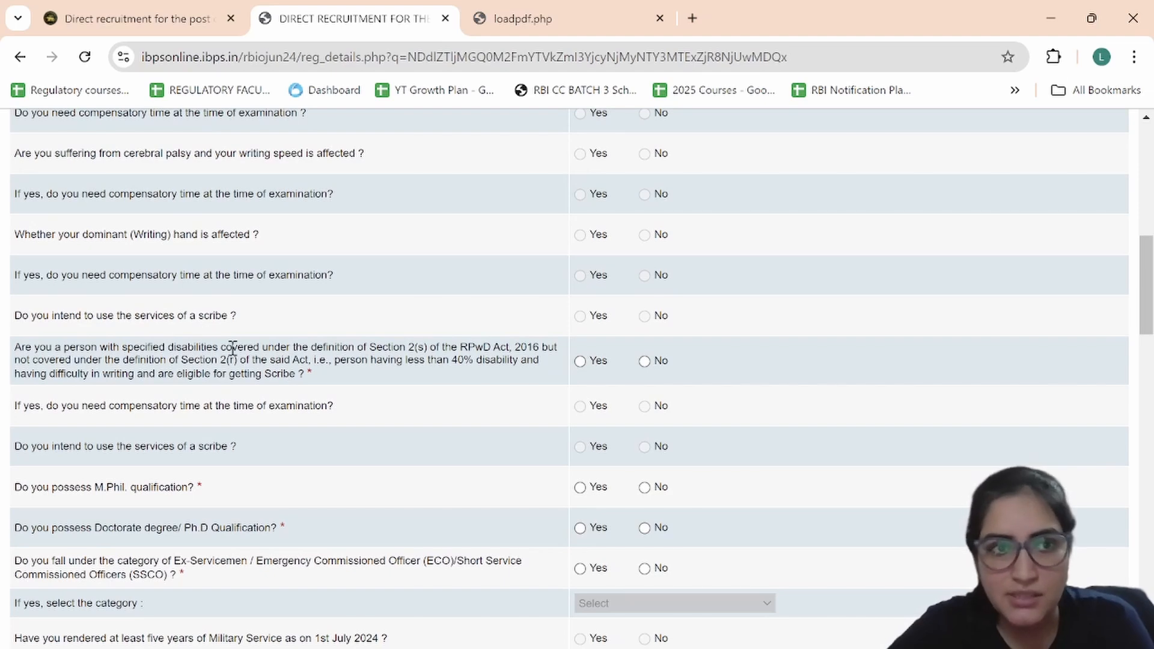
scroll(235, 347, down, 1)
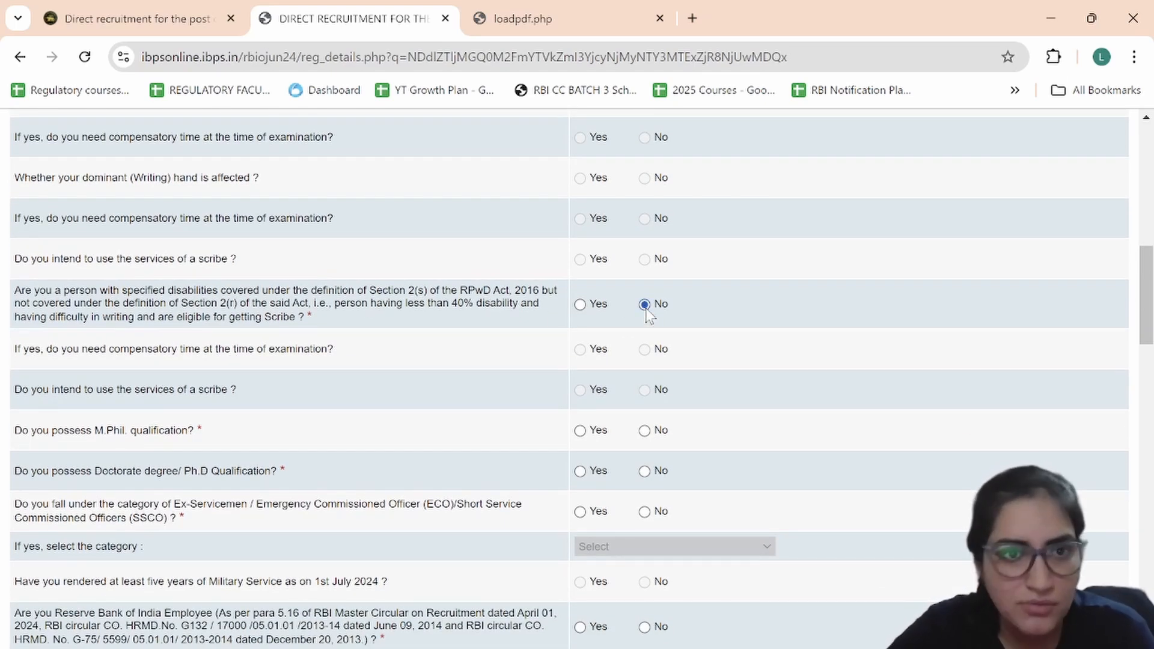
scroll(662, 335, down, 1)
scroll(220, 313, down, 1)
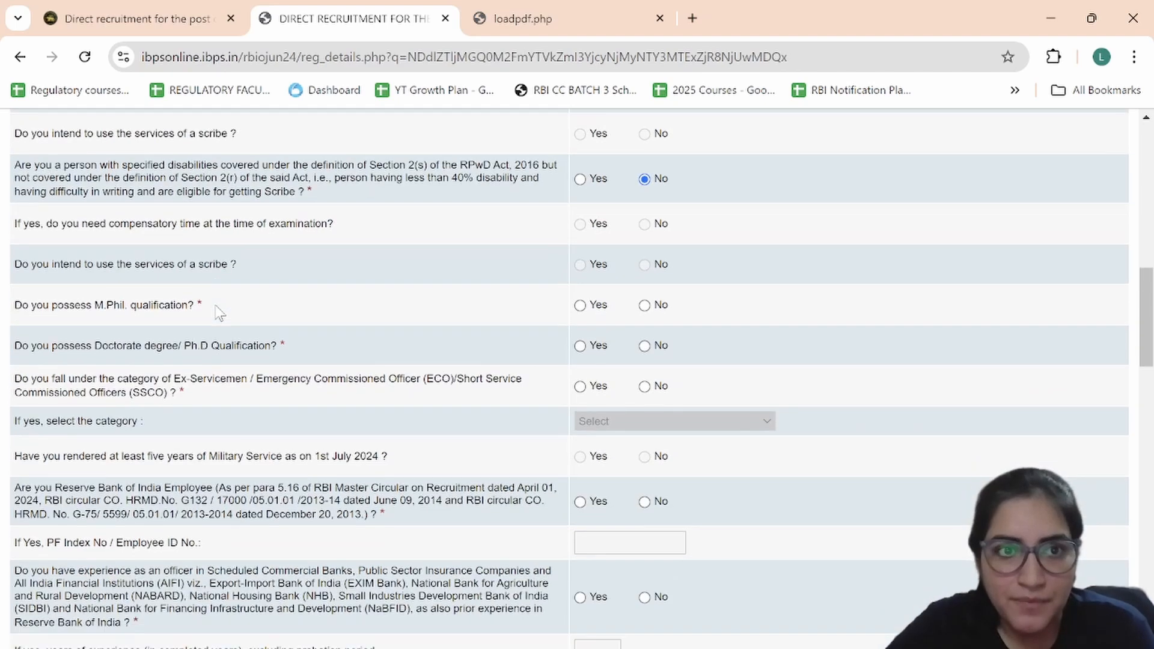
Step: Answer No to the M.Phil question and, further down, to the ex-employee question
scroll(185, 278, down, 1)
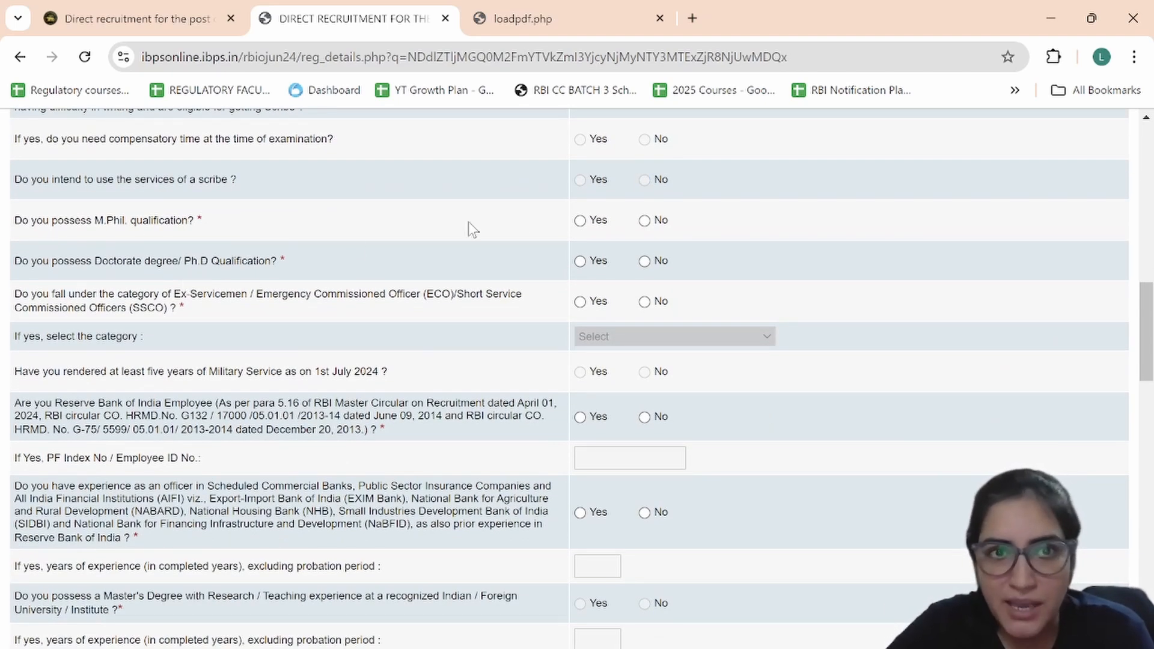
click(644, 221)
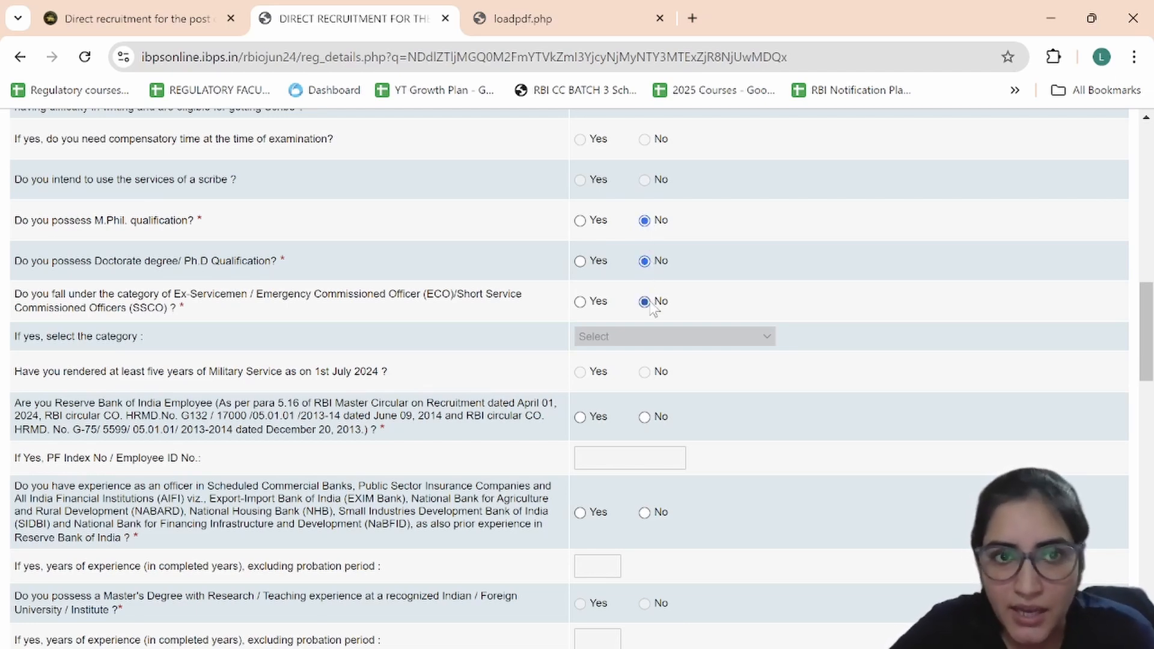
scroll(724, 317, down, 1)
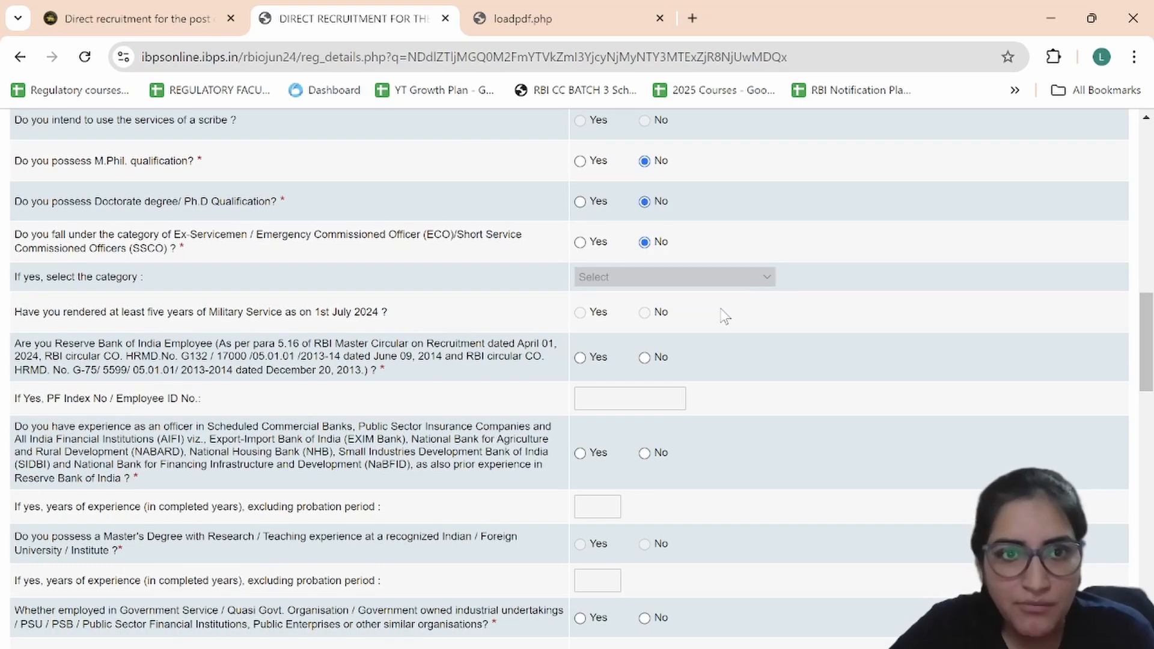
scroll(690, 319, down, 1)
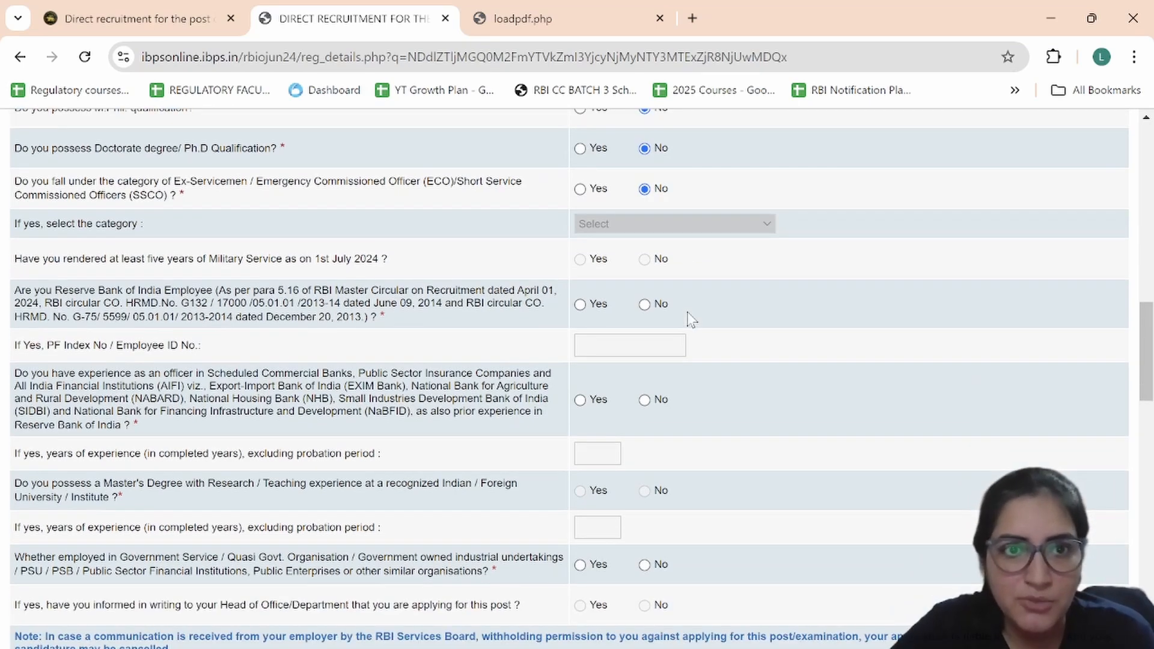
scroll(691, 332, down, 2)
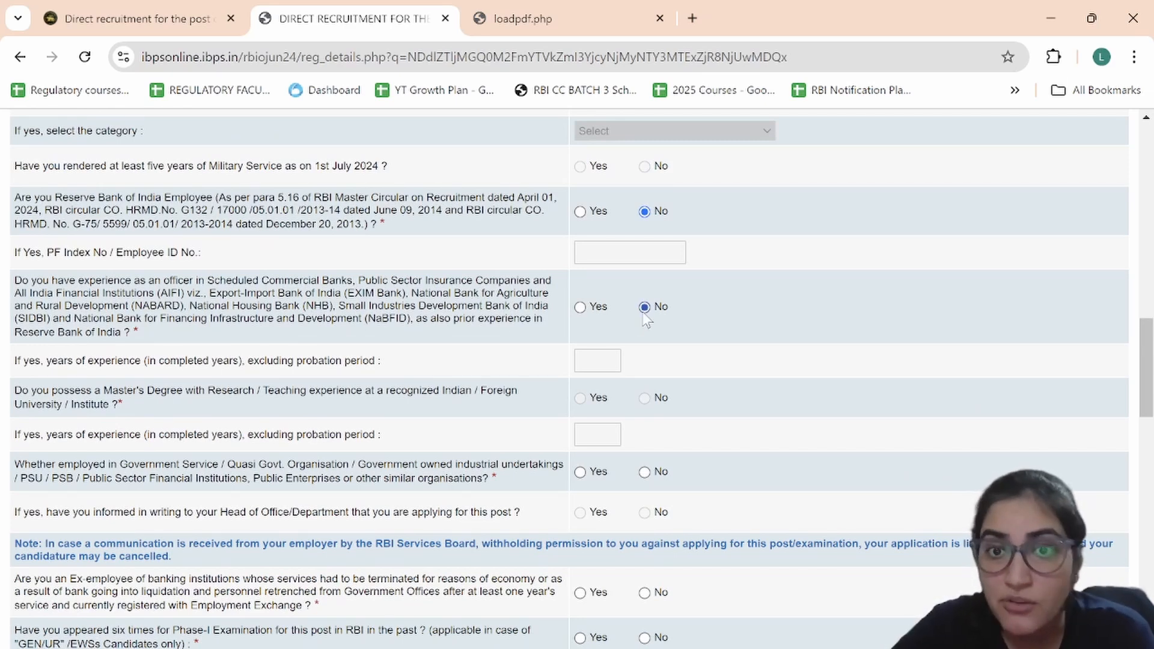
scroll(699, 386, down, 1)
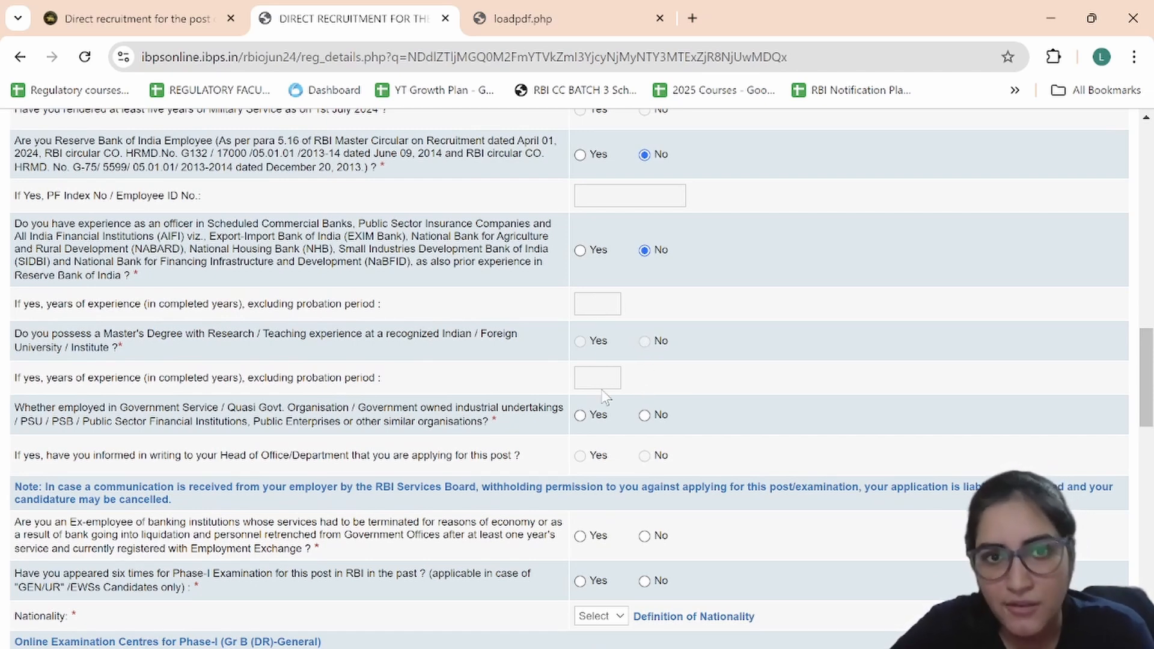
scroll(617, 397, down, 1)
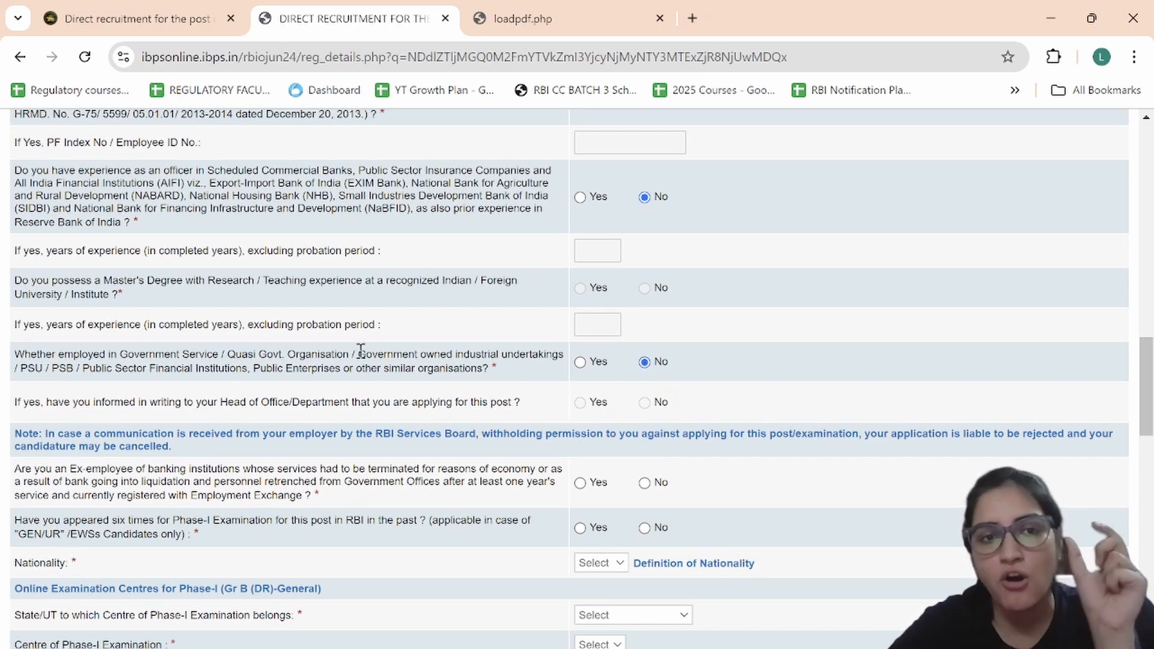
scroll(400, 376, down, 2)
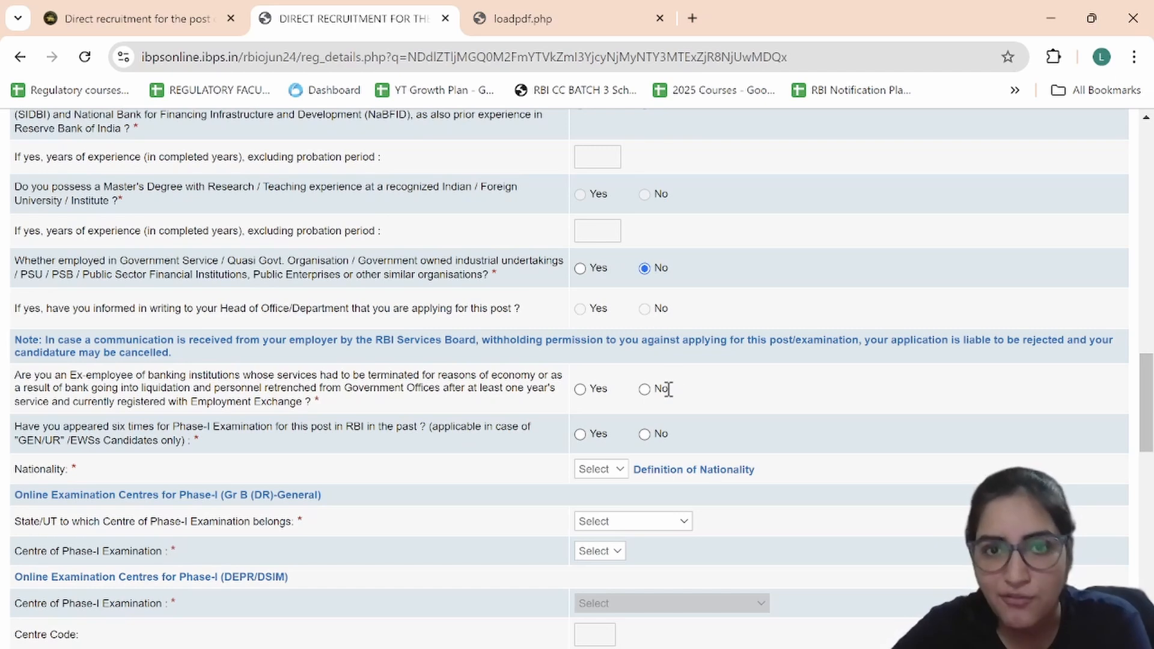
scroll(656, 386, down, 1)
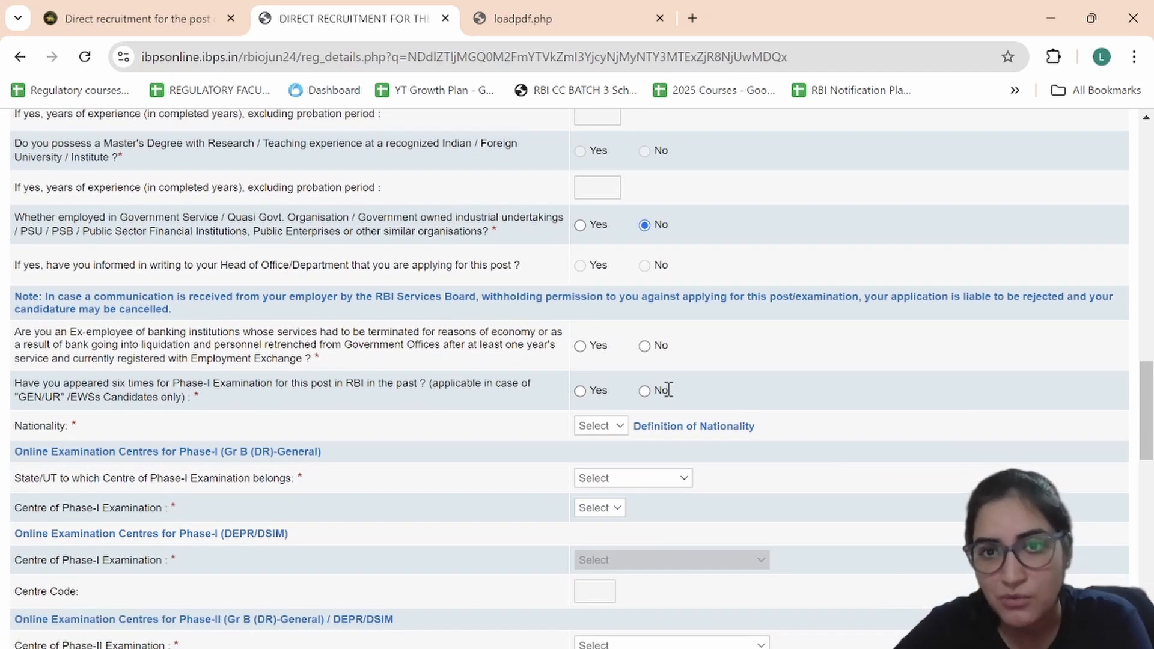
click(645, 346)
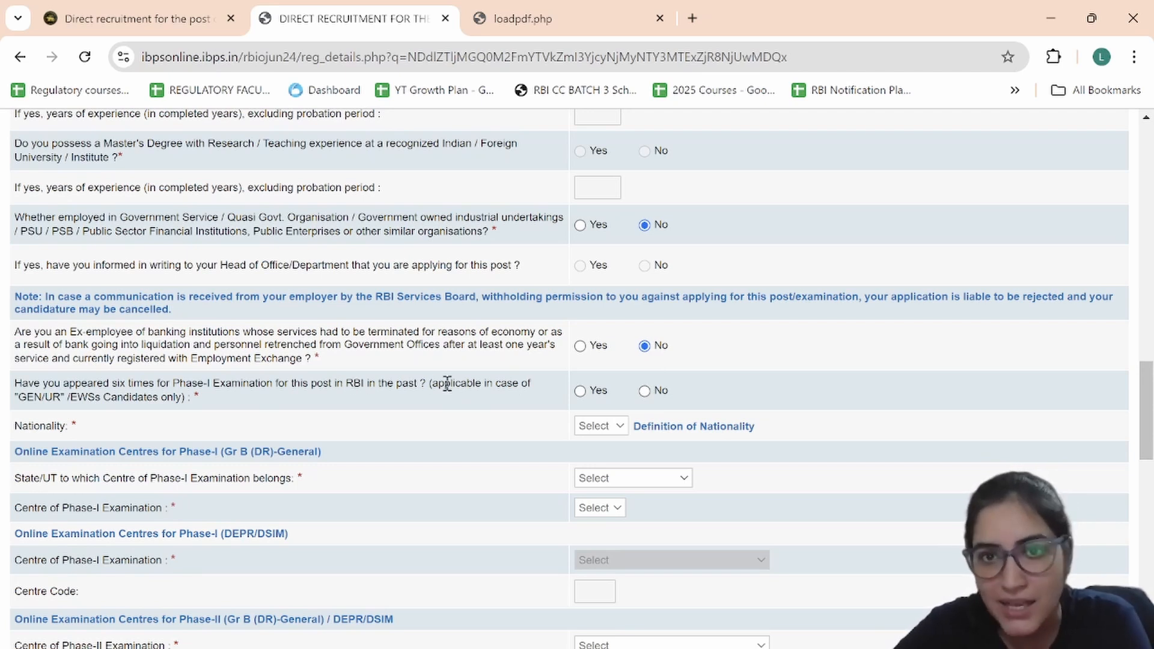
Step: Answer Yes to the six Phase-I attempts question and set nationality to Indian
click(579, 391)
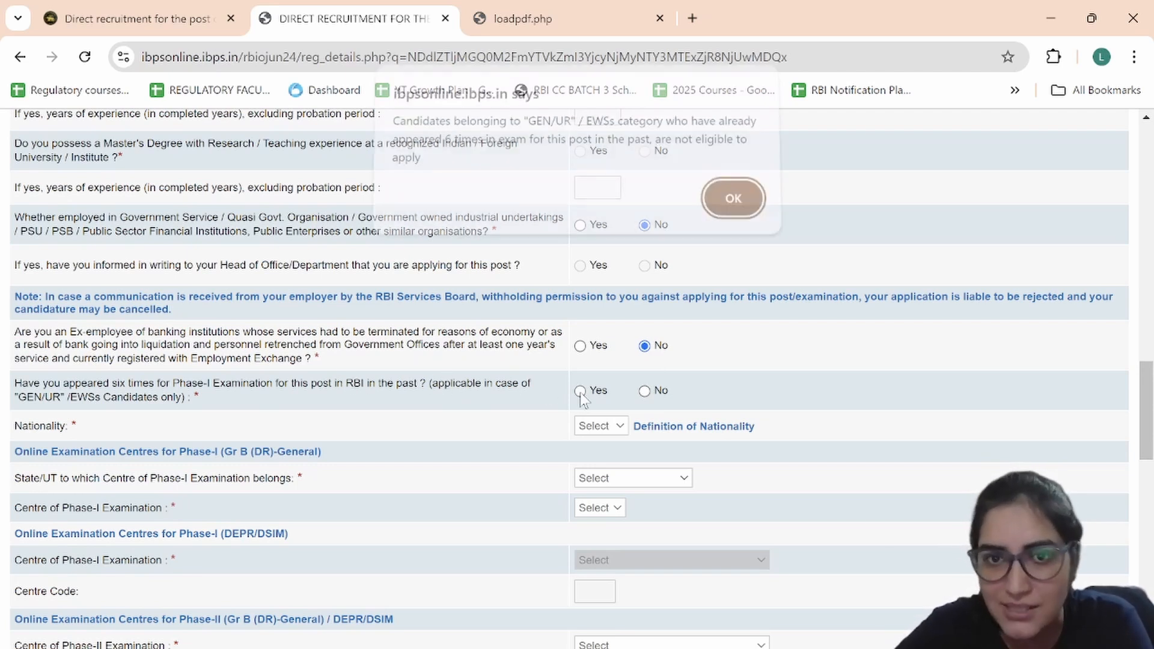
click(730, 208)
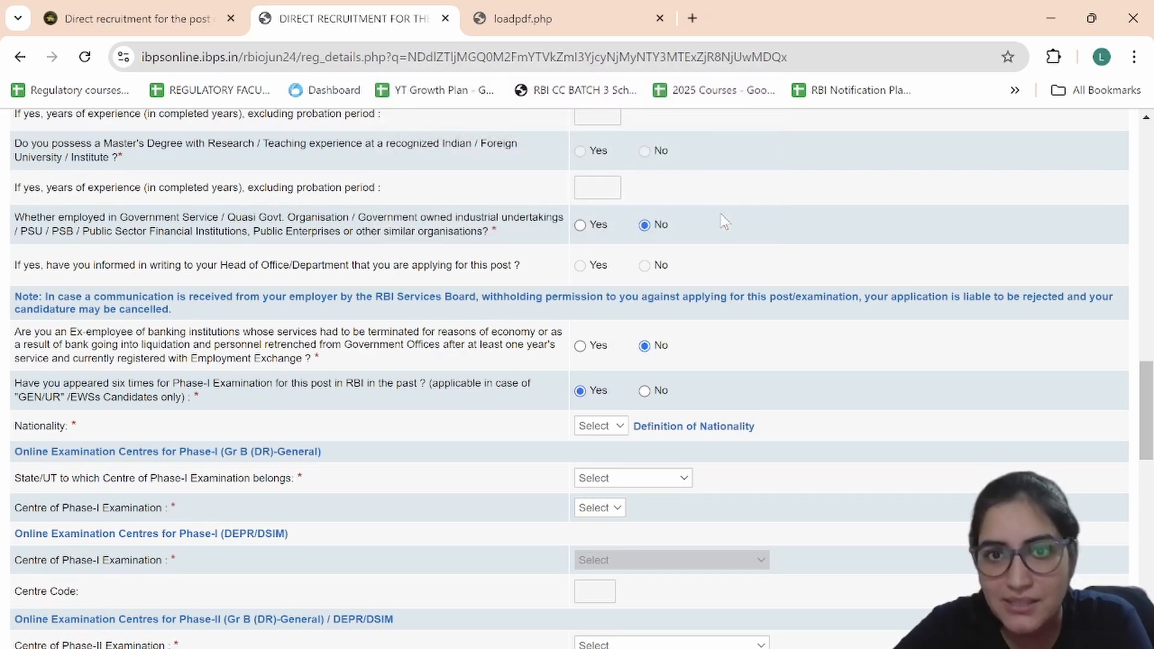
scroll(691, 312, down, 1)
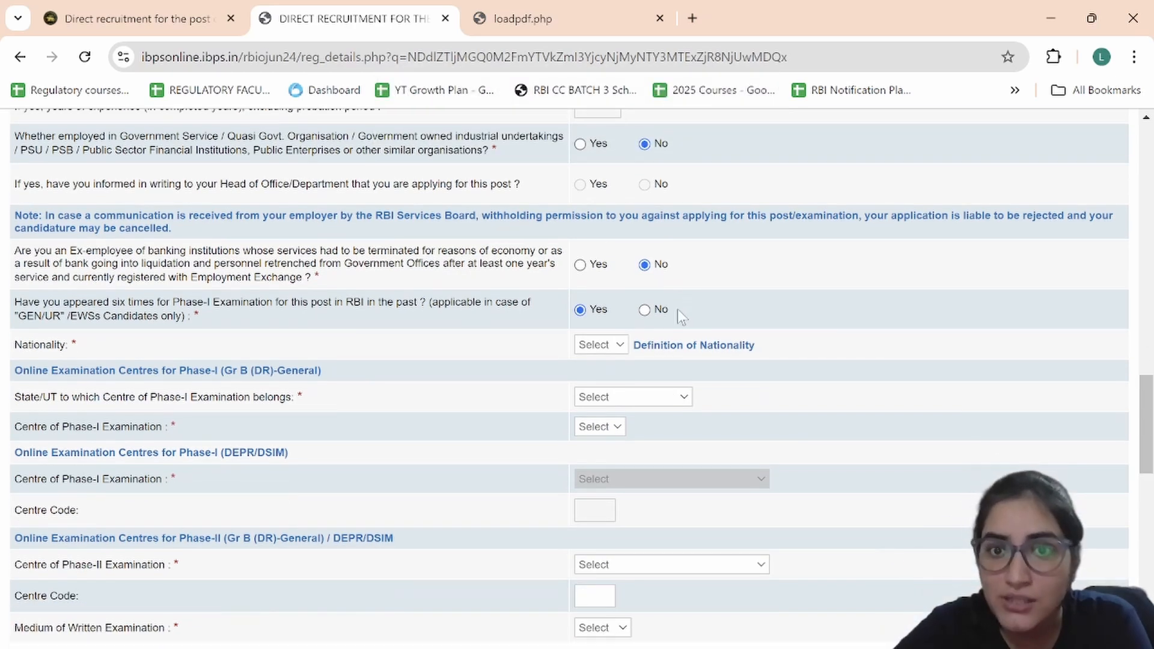
click(623, 347)
click(596, 374)
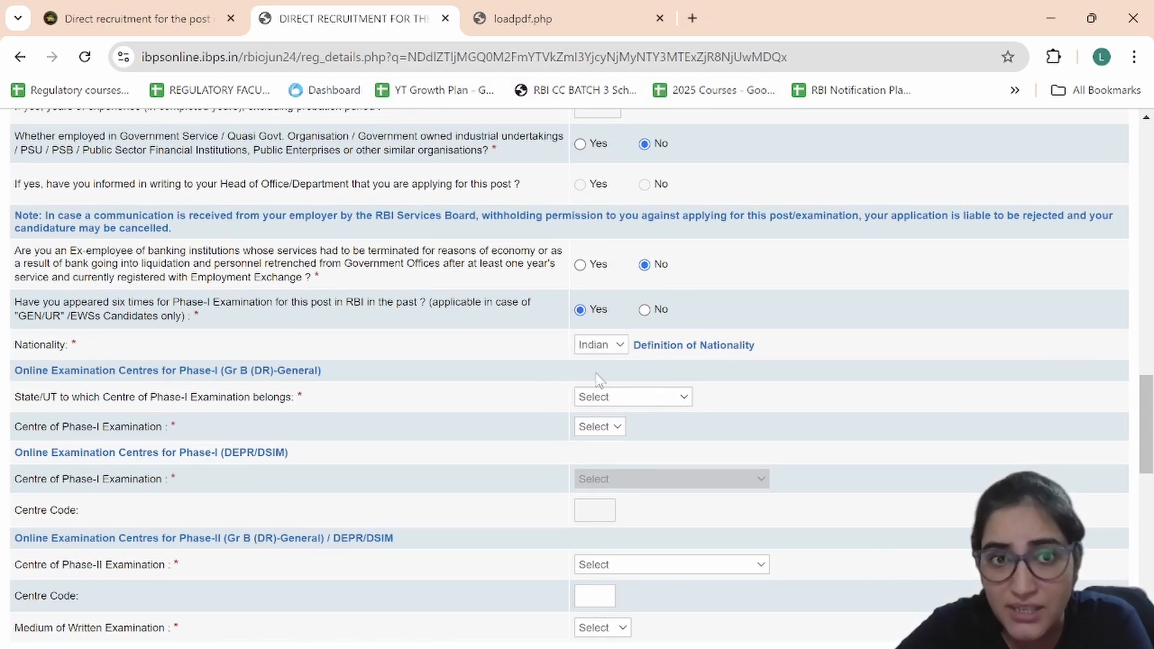
Step: Pick New Delhi as the exam state and Delhi - NCR as the Phase-I centre
scroll(600, 380, down, 1)
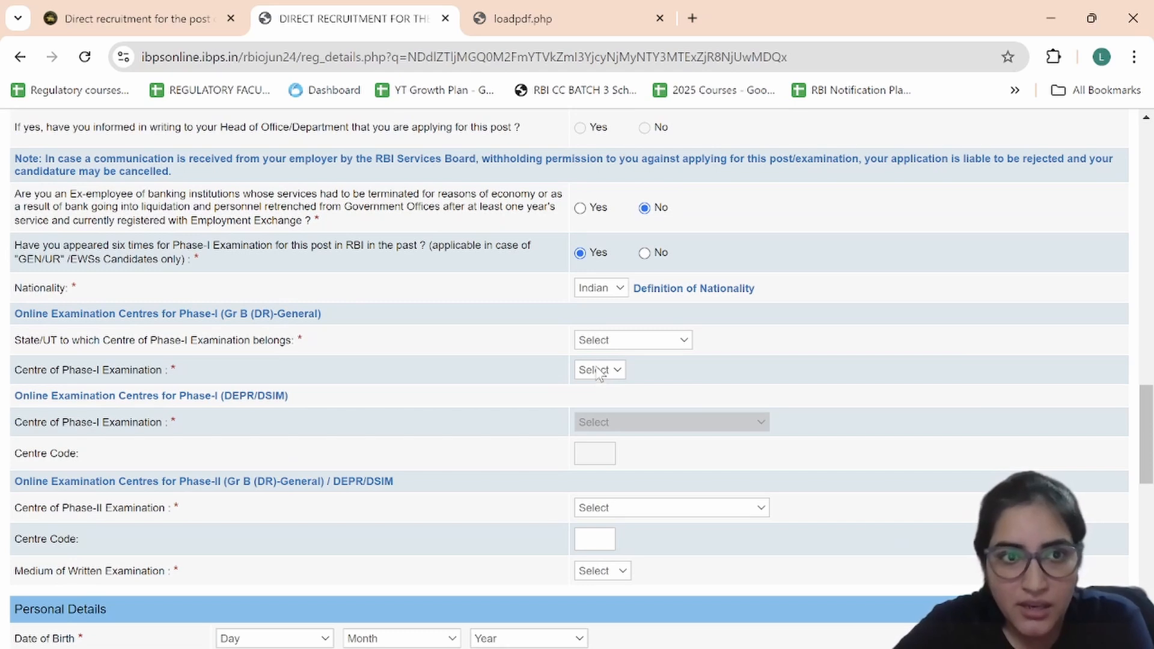
click(594, 343)
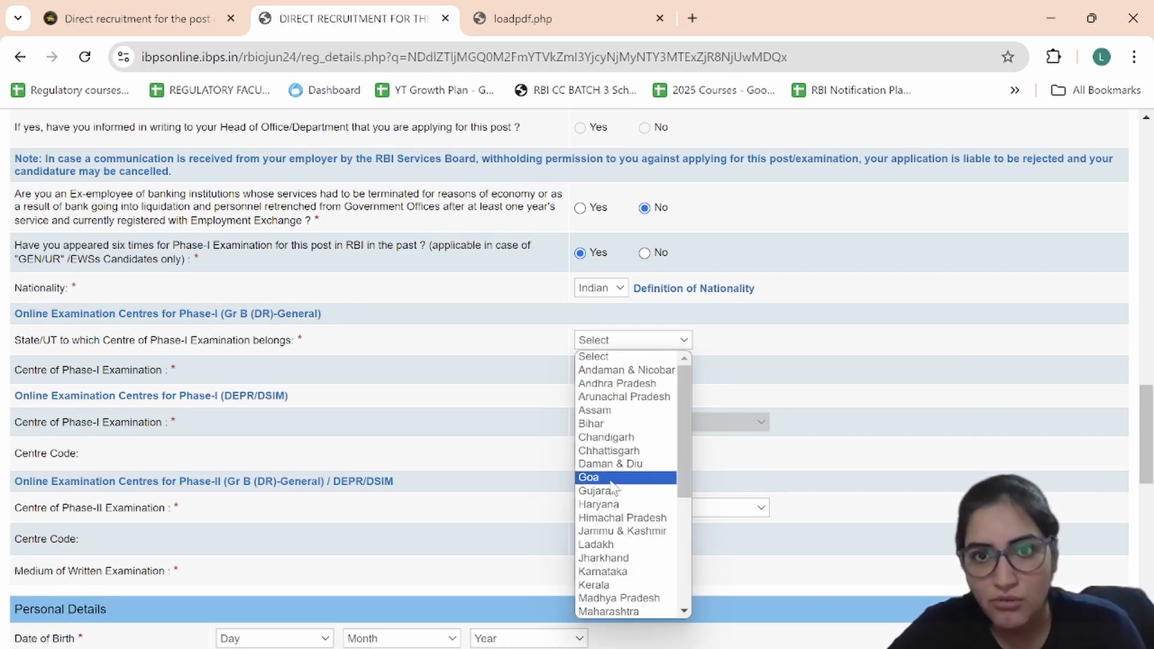
scroll(613, 486, down, 3)
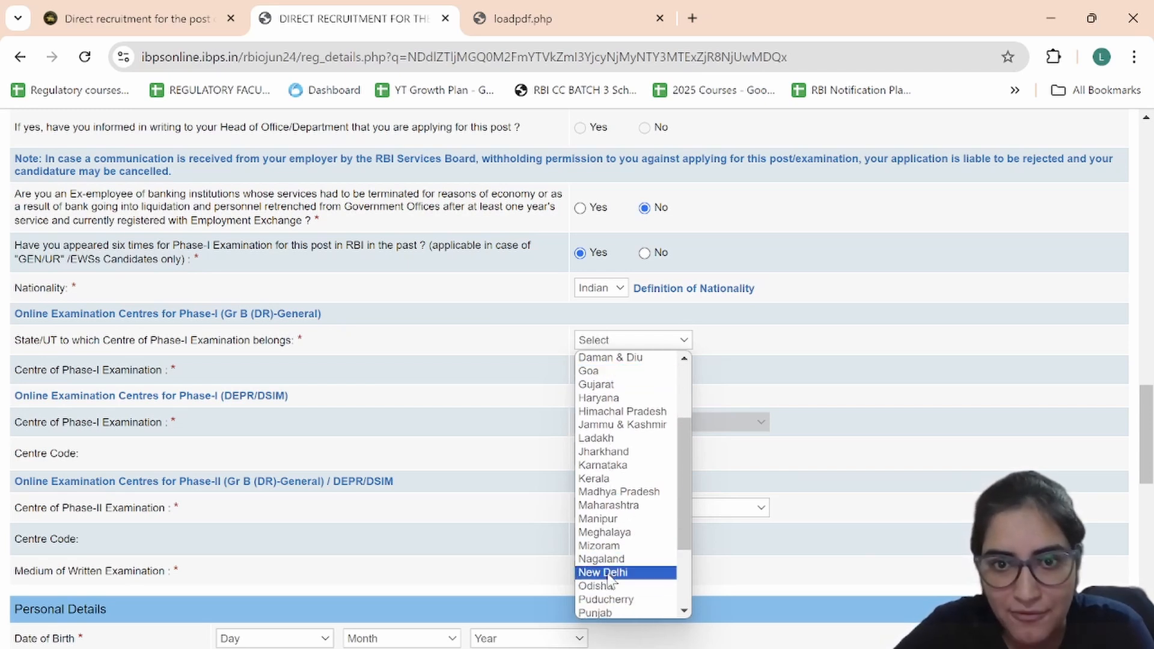
click(606, 572)
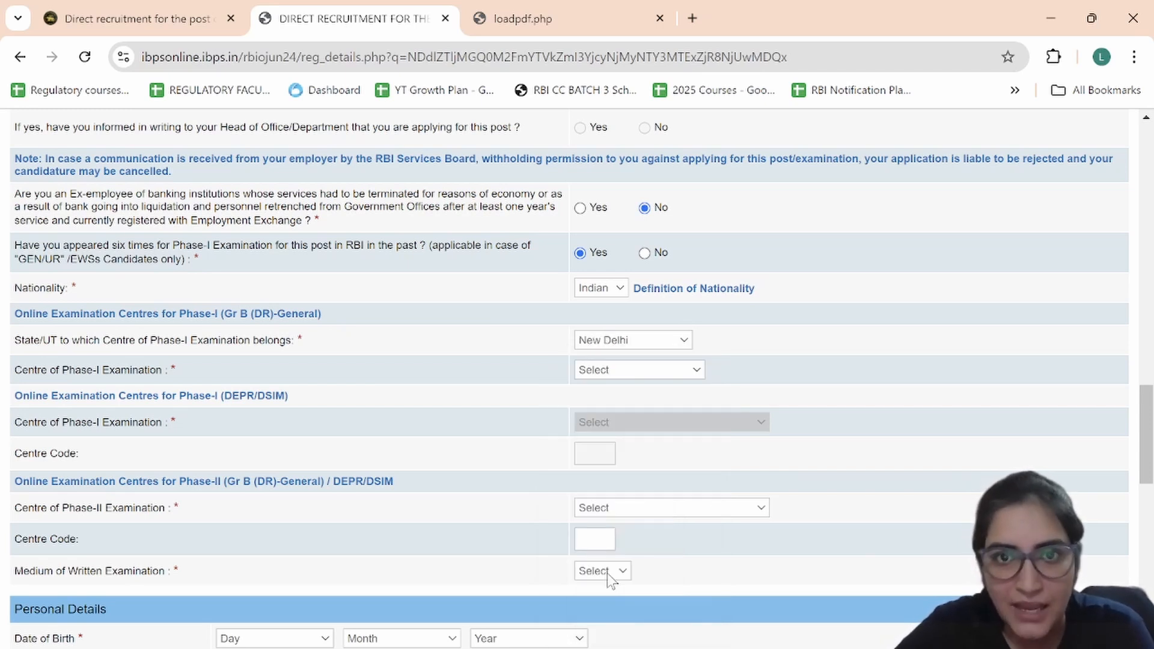
click(619, 371)
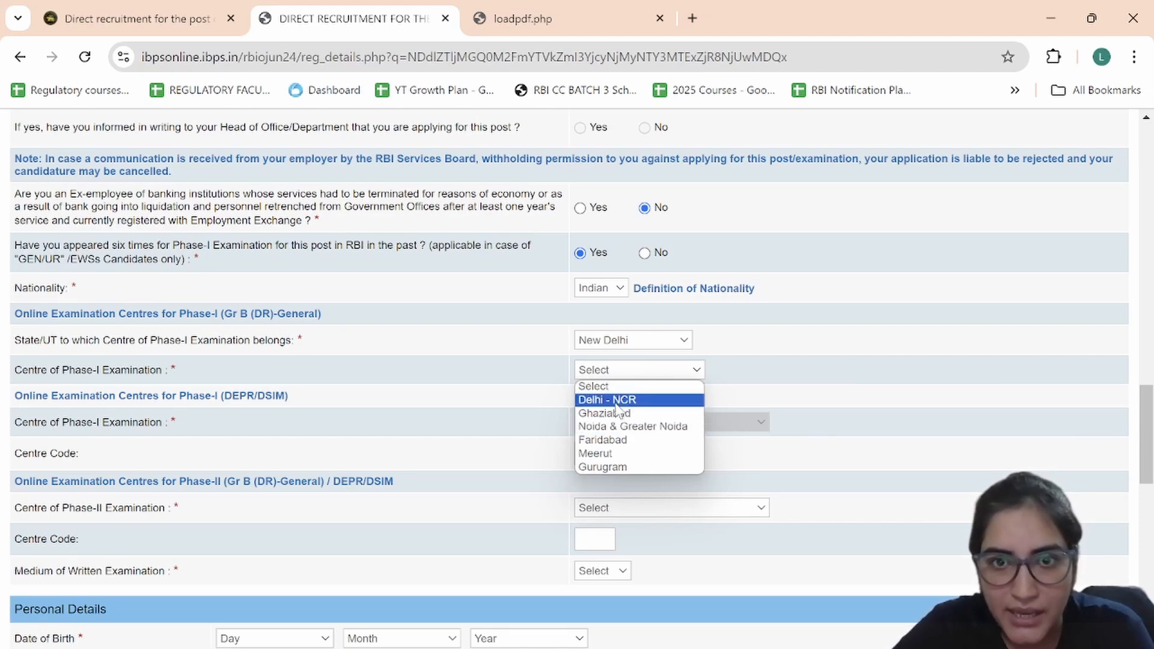
click(616, 401)
Step: Set the Phase-II centre to New Delhi-NCR and the exam medium to English
scroll(618, 406, down, 1)
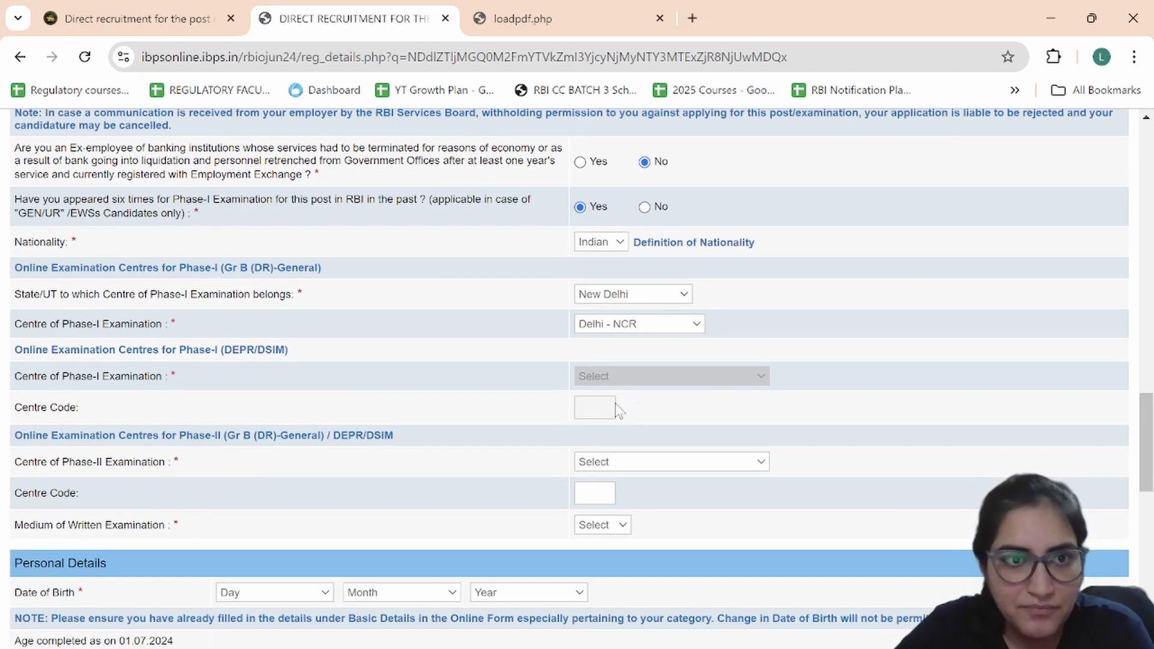
scroll(619, 410, down, 1)
click(618, 408)
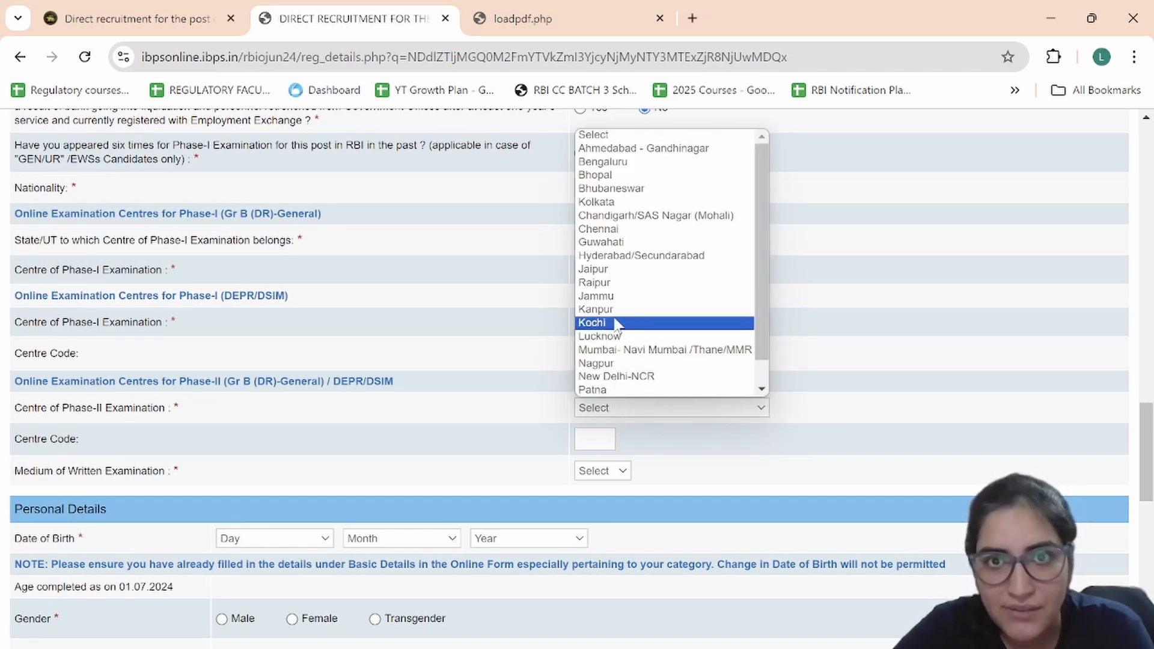
scroll(617, 298, down, 1)
click(623, 350)
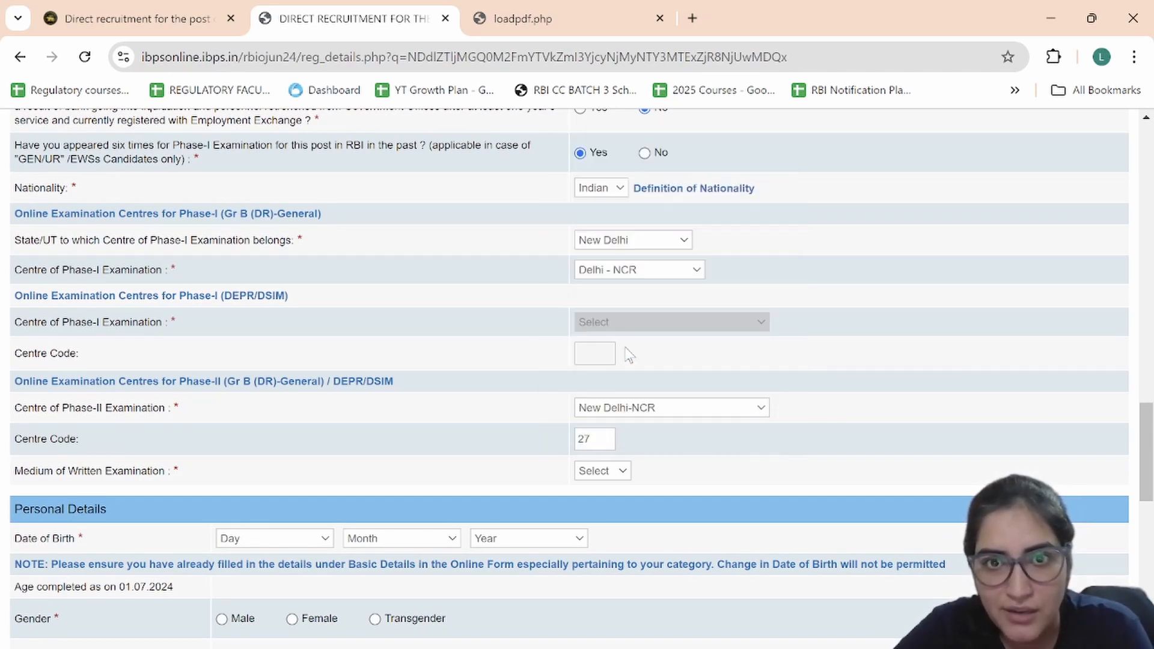
click(604, 473)
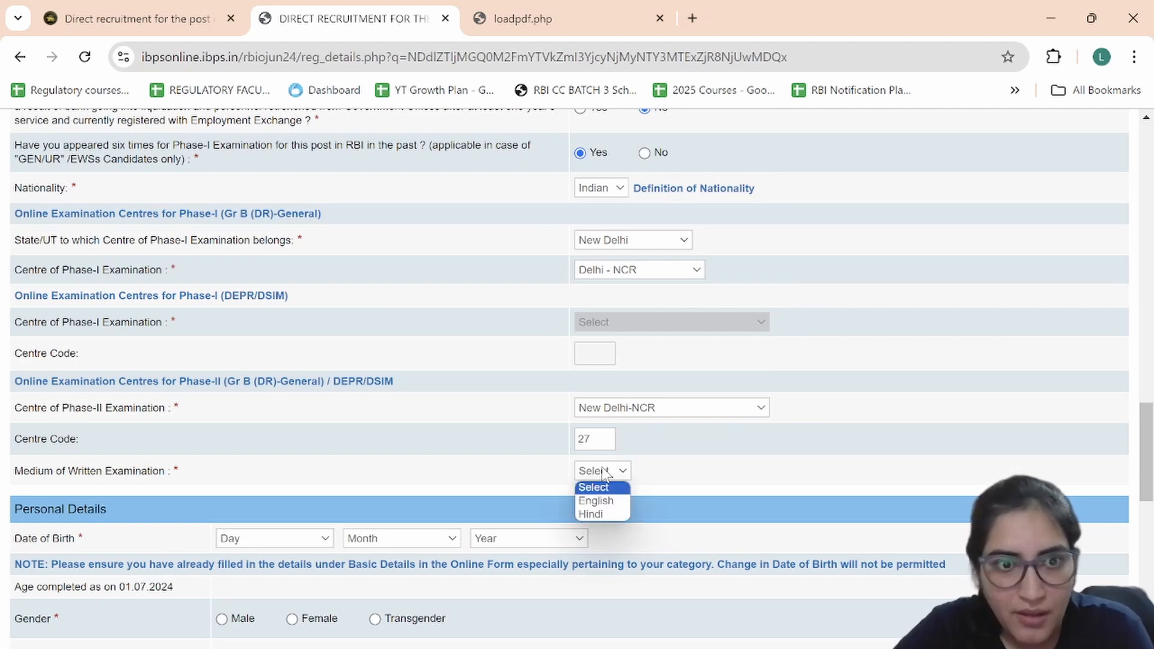
click(601, 501)
Step: Set gender to Female and date of birth to 01 January 2003
scroll(599, 497, down, 3)
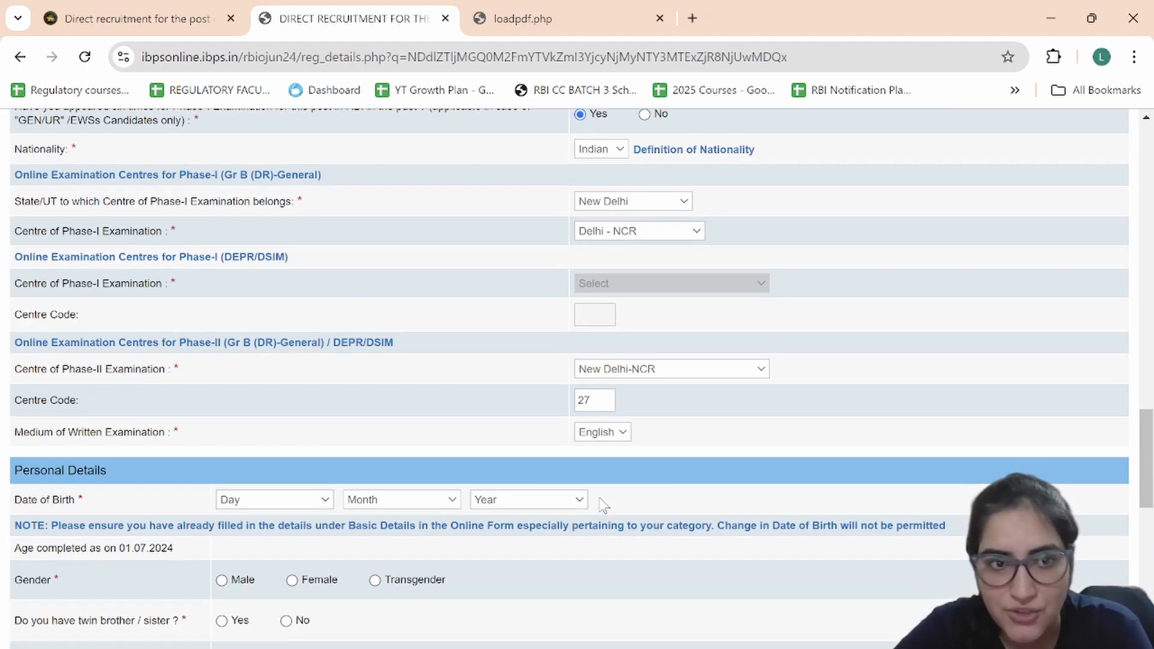
scroll(603, 504, down, 3)
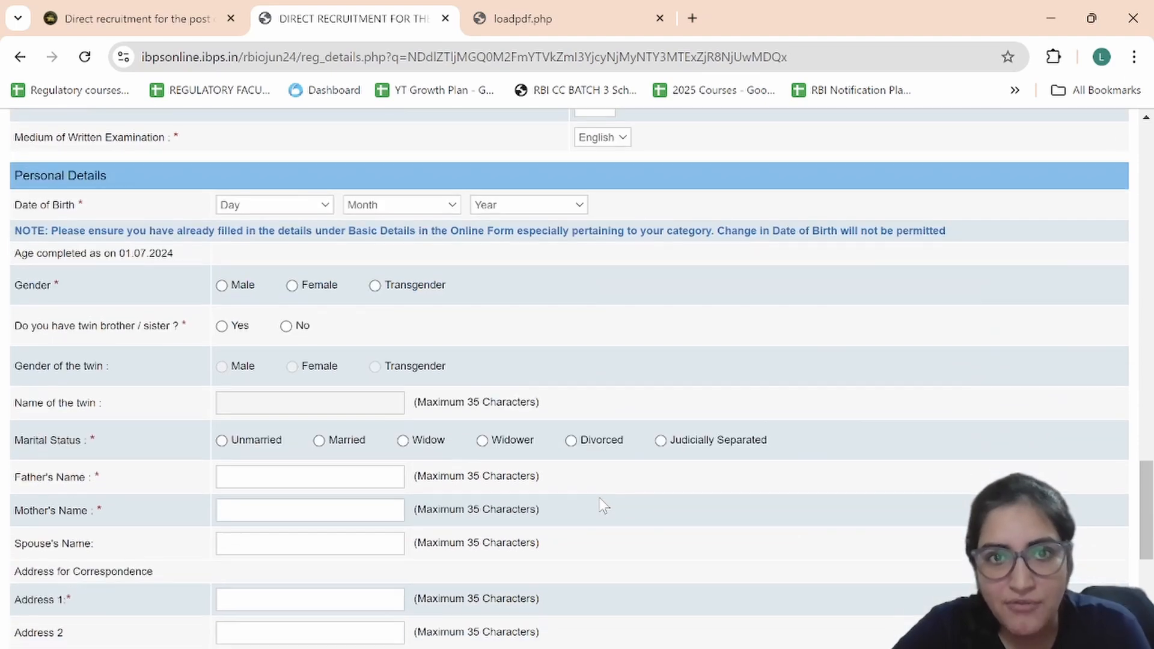
scroll(604, 506, up, 1)
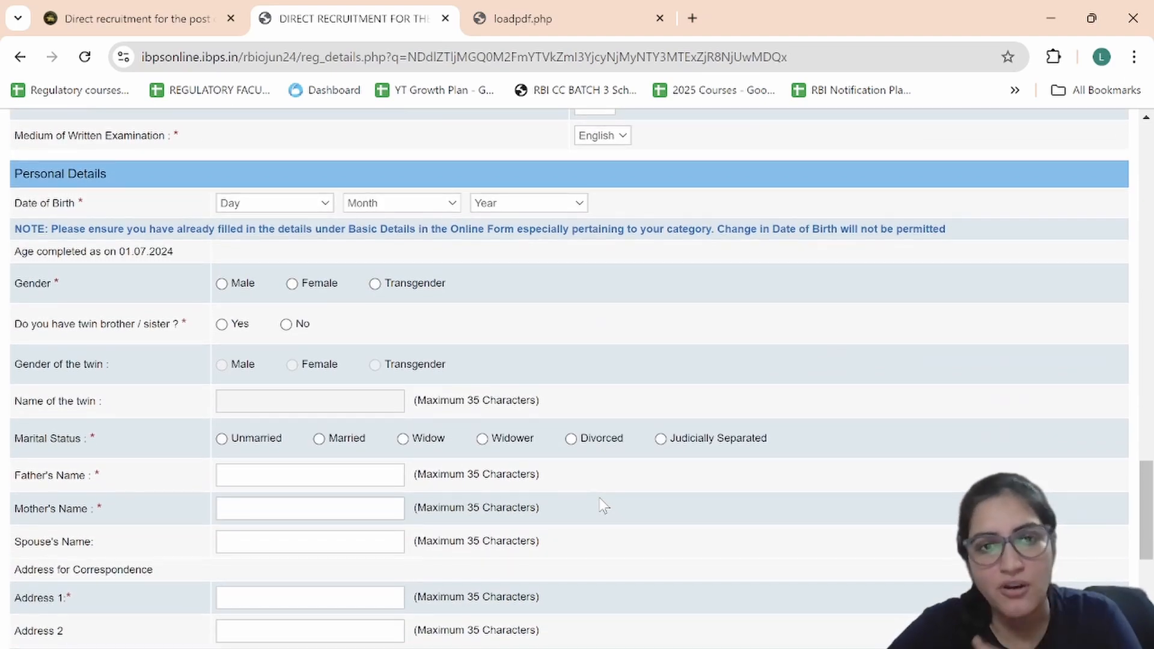
click(292, 285)
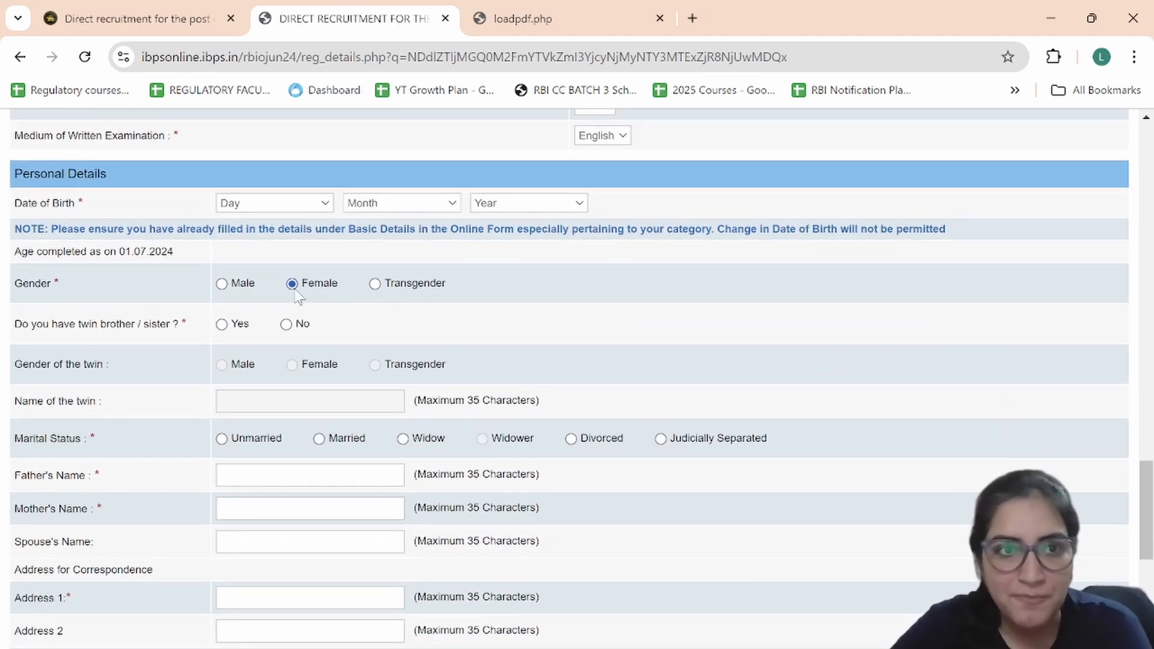
click(288, 205)
click(271, 234)
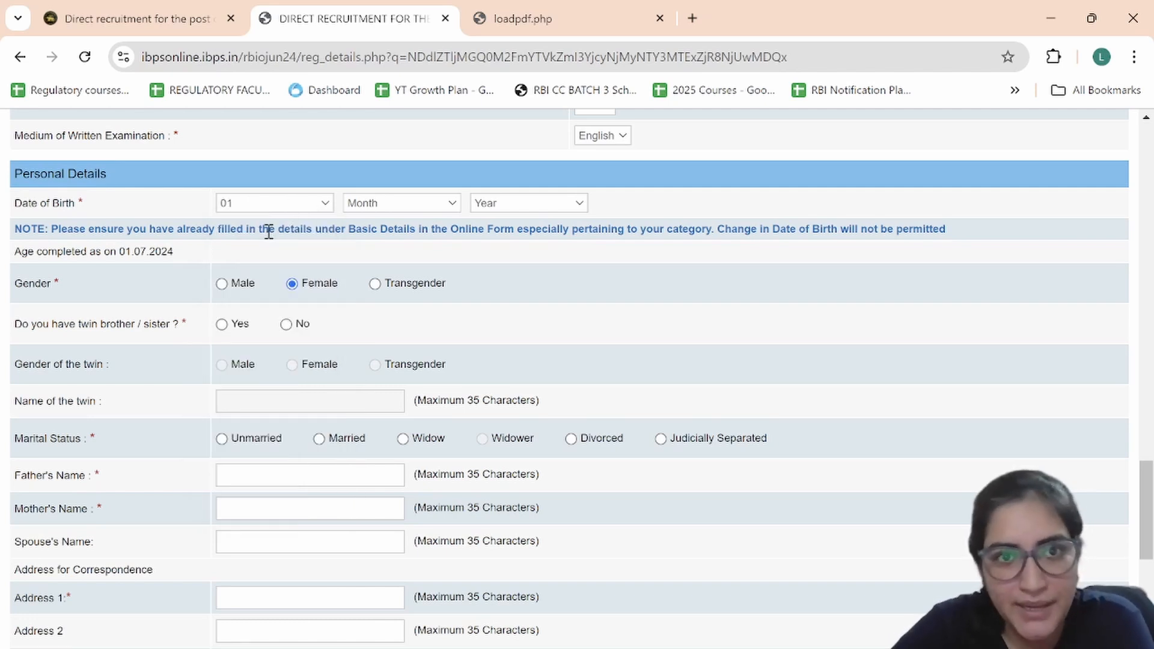
click(420, 204)
click(394, 234)
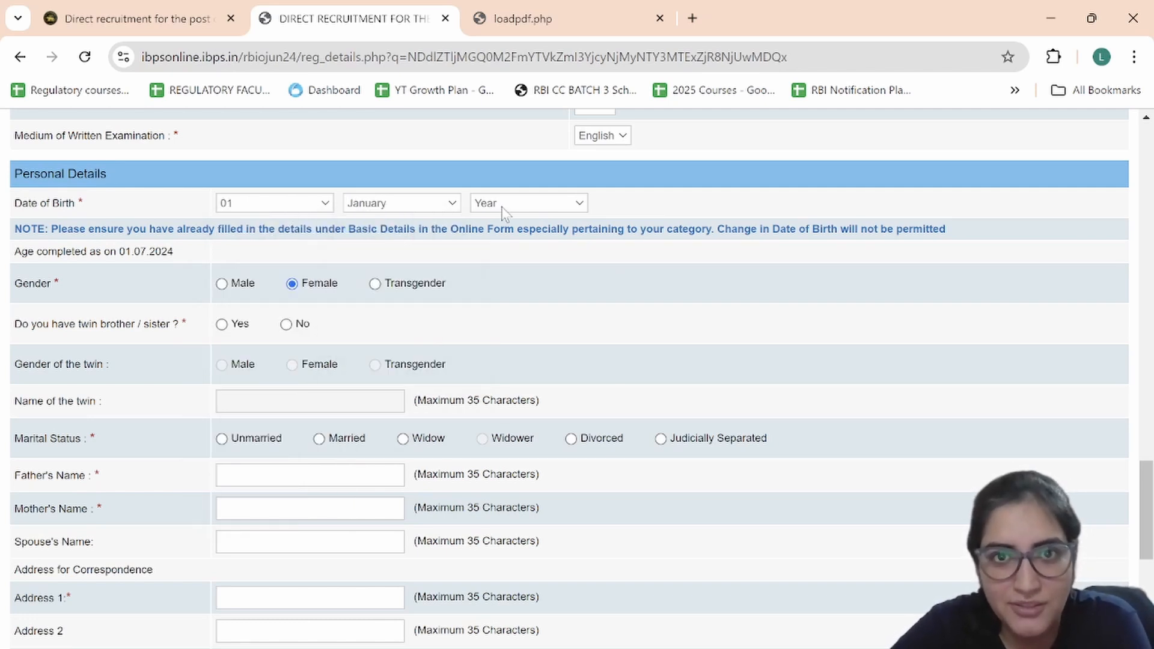
click(504, 205)
click(503, 232)
Step: Answer No to having a twin and set marital status to Unmarried
scroll(500, 364, down, 1)
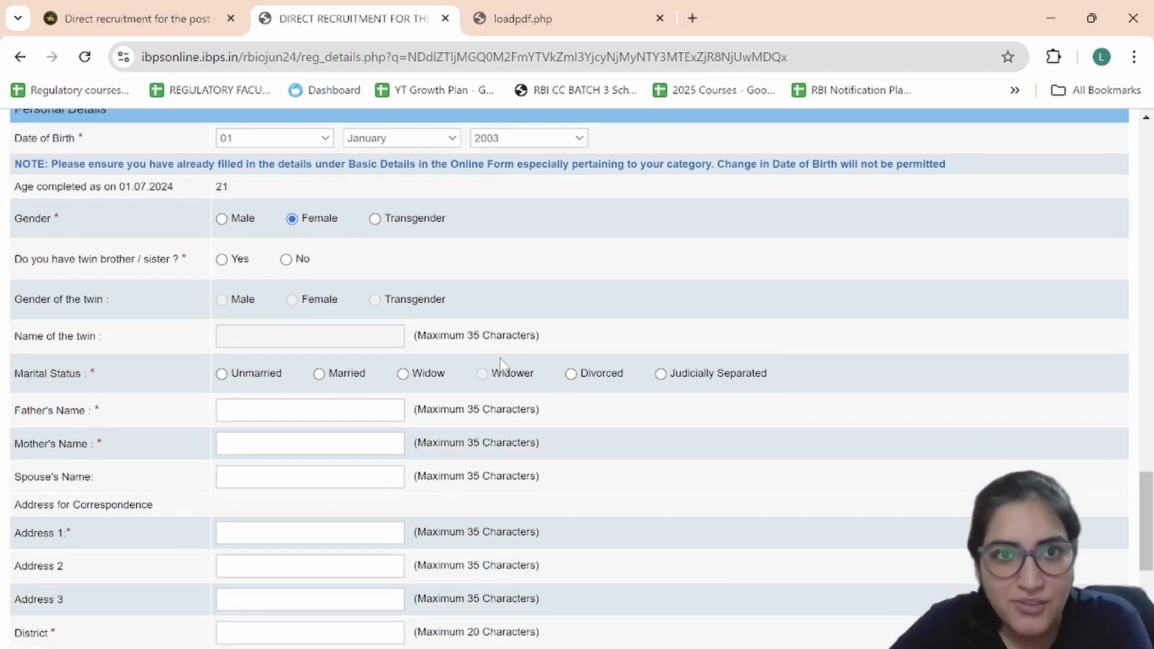
click(286, 260)
scroll(295, 275, down, 1)
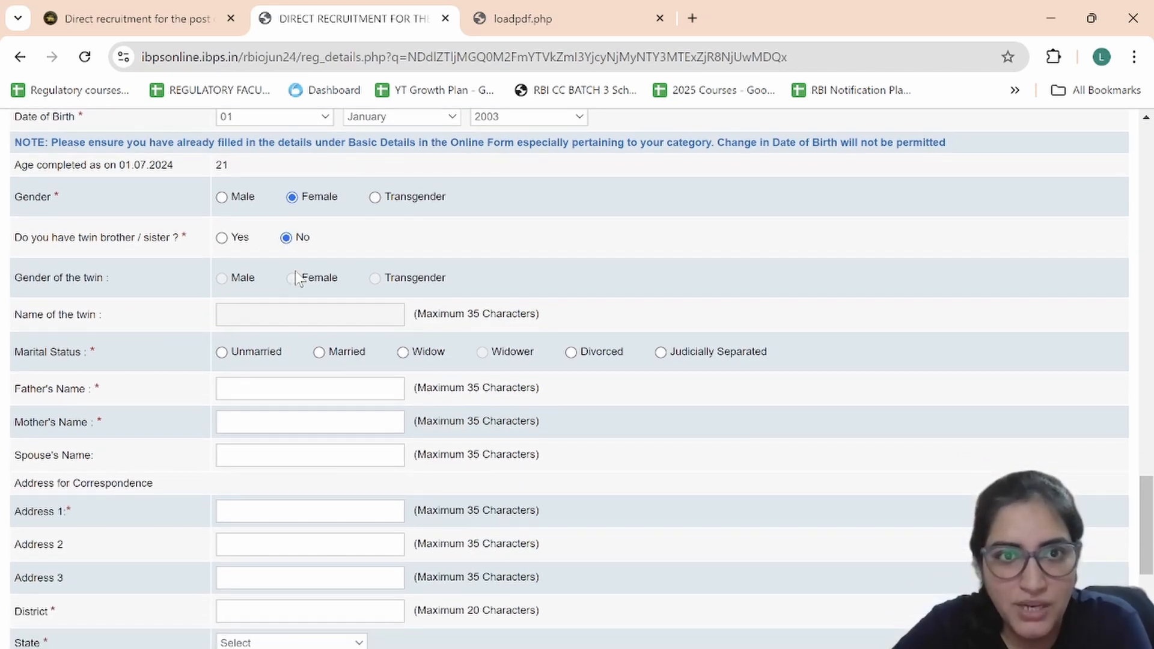
scroll(304, 300, down, 1)
scroll(304, 300, down, 1)
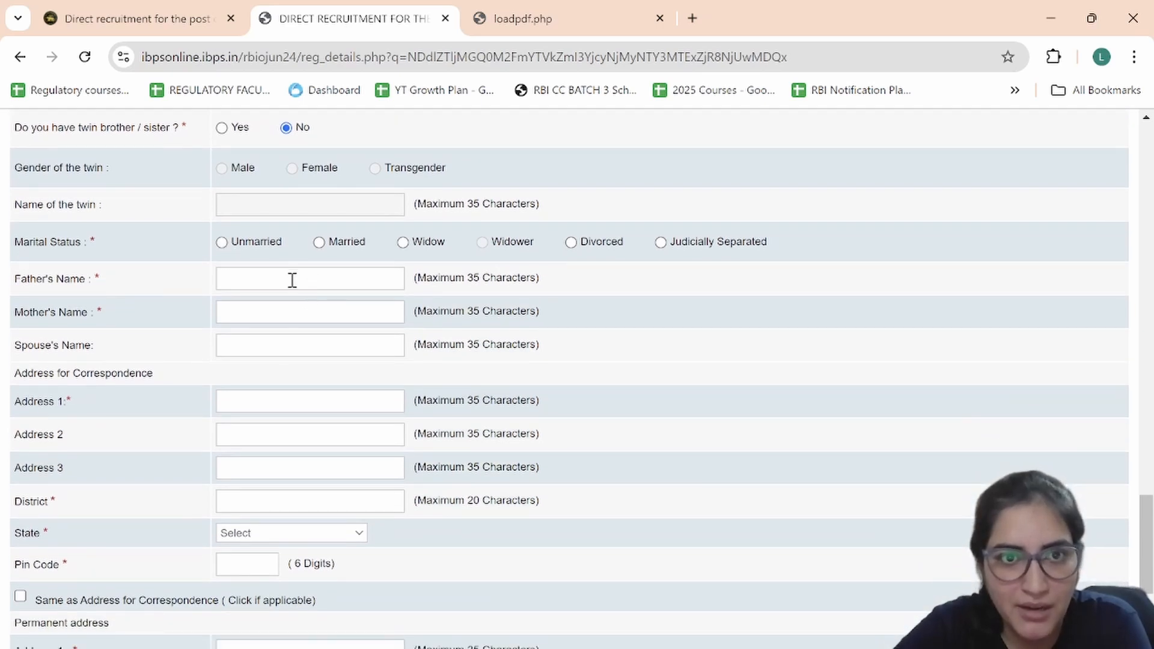
click(221, 242)
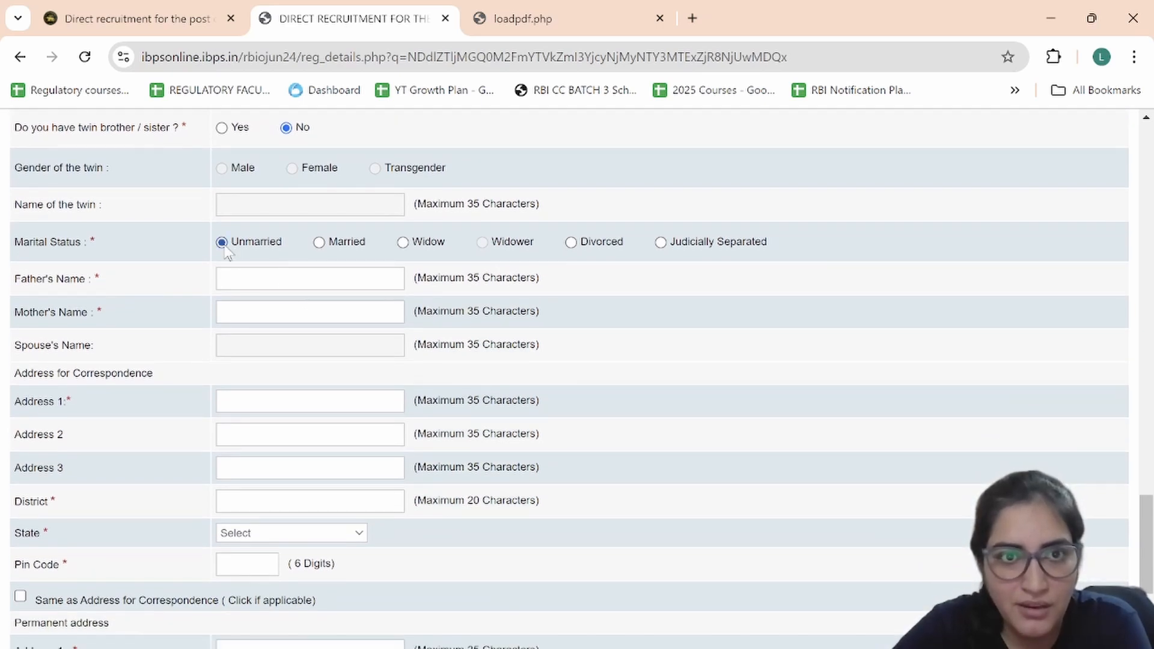
Step: Go to the Mother's Name field and then the first correspondence address line
scroll(251, 277, down, 1)
click(258, 291)
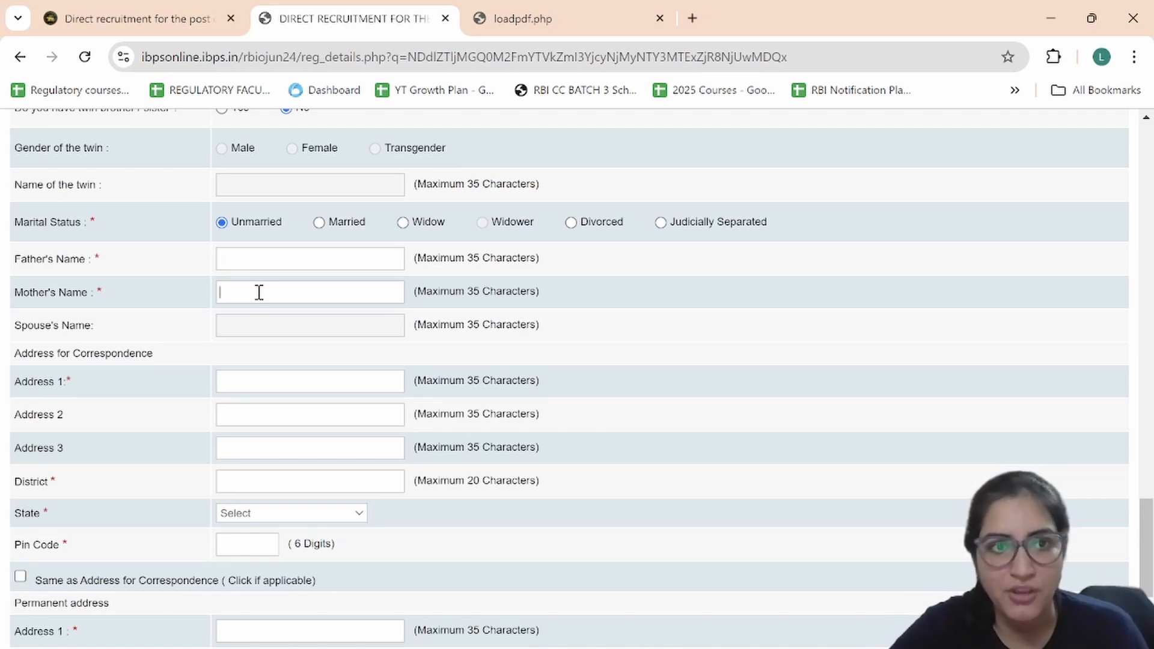
scroll(259, 293, down, 1)
scroll(259, 293, down, 1)
click(265, 342)
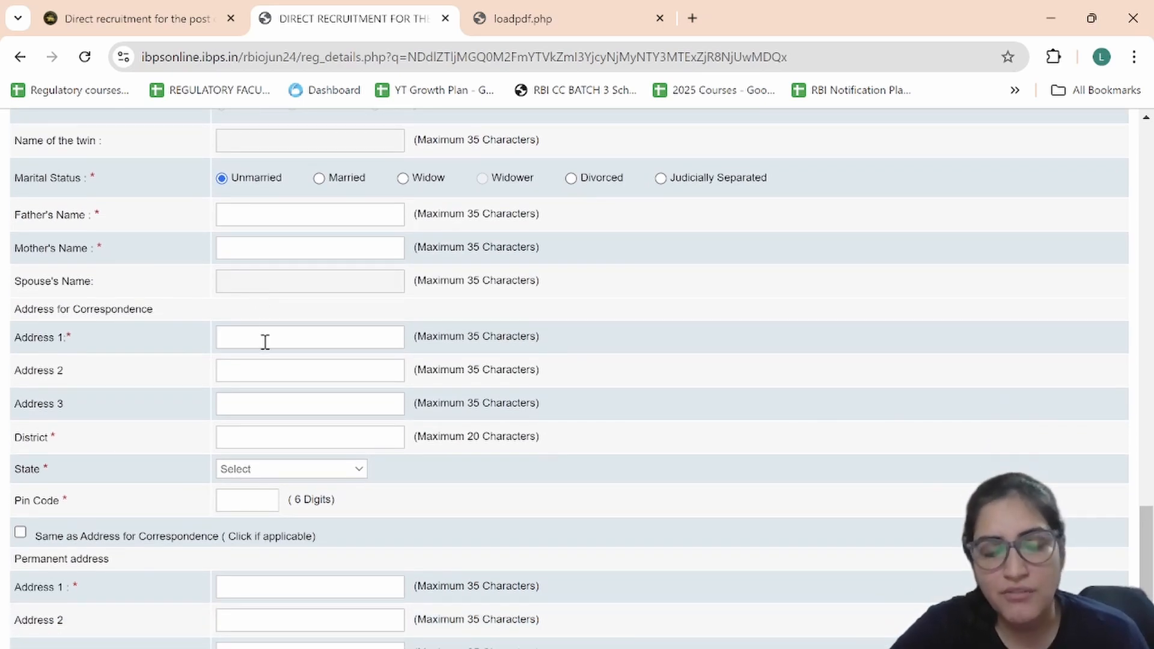
Step: Choose the correspondence address state and make the permanent address the same
scroll(265, 341, down, 3)
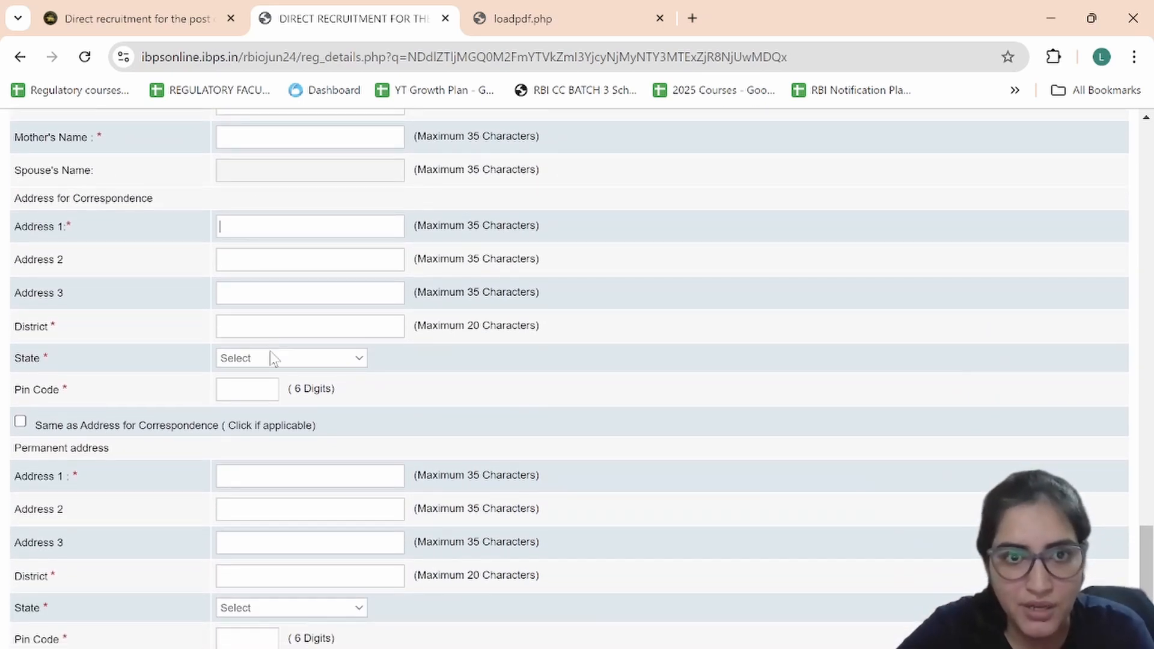
click(272, 359)
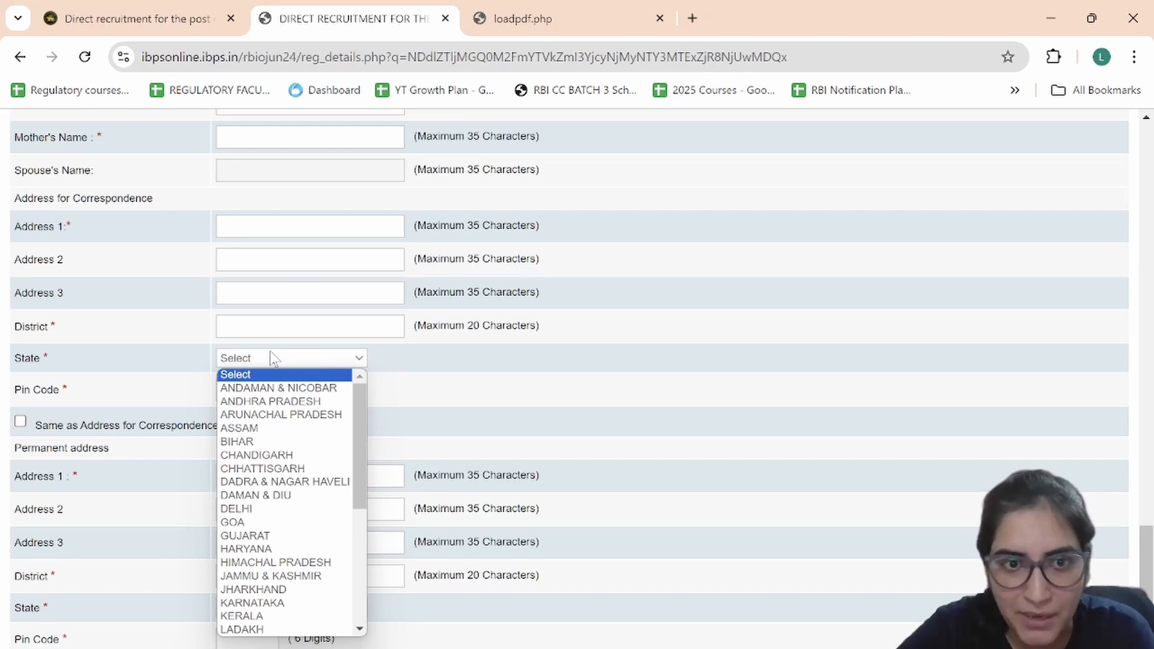
click(250, 510)
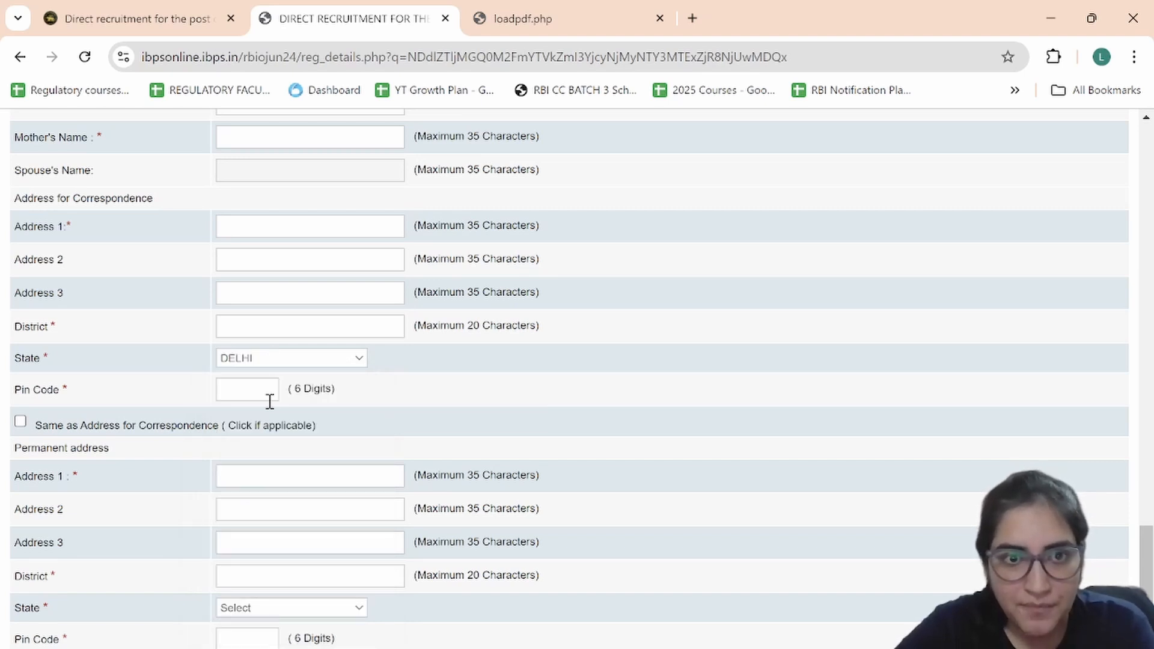
scroll(268, 402, down, 4)
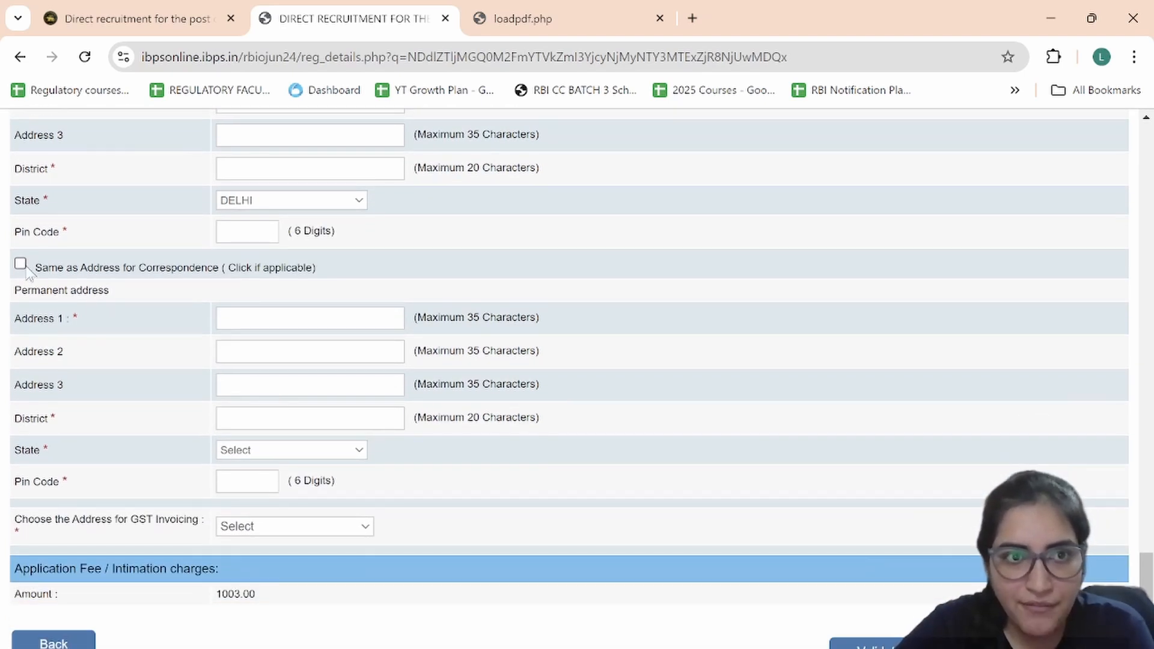
click(21, 264)
scroll(278, 407, down, 1)
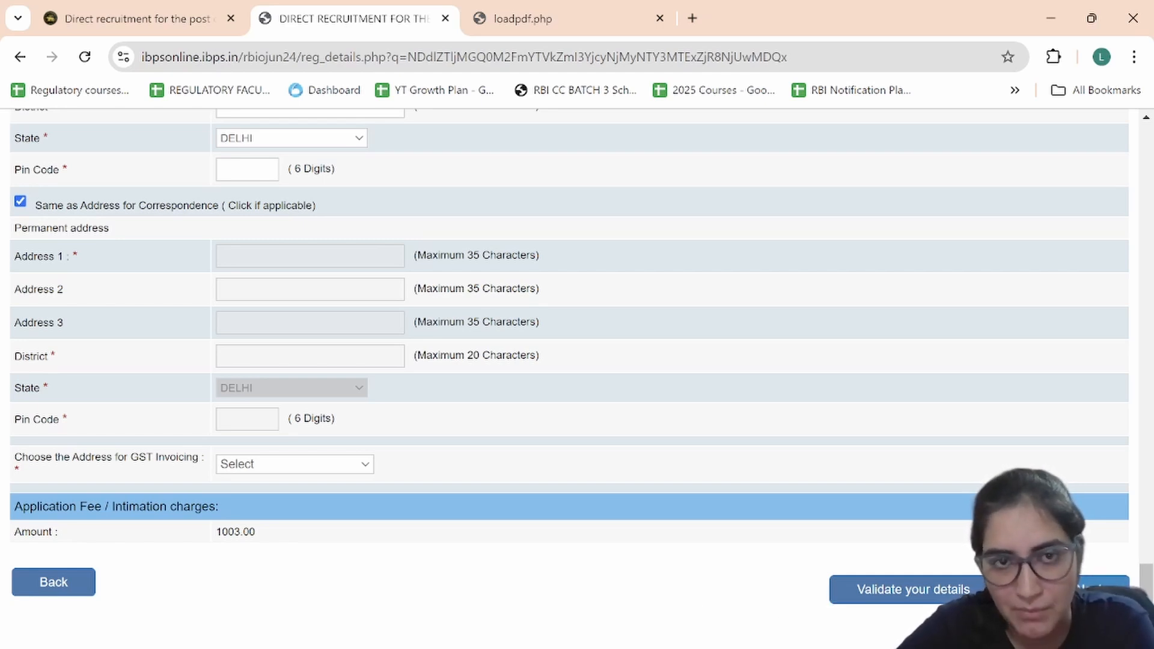
Step: Type 'ABC' into the address details and choose Permanent Address for GST invoicing
scroll(757, 527, up, 10)
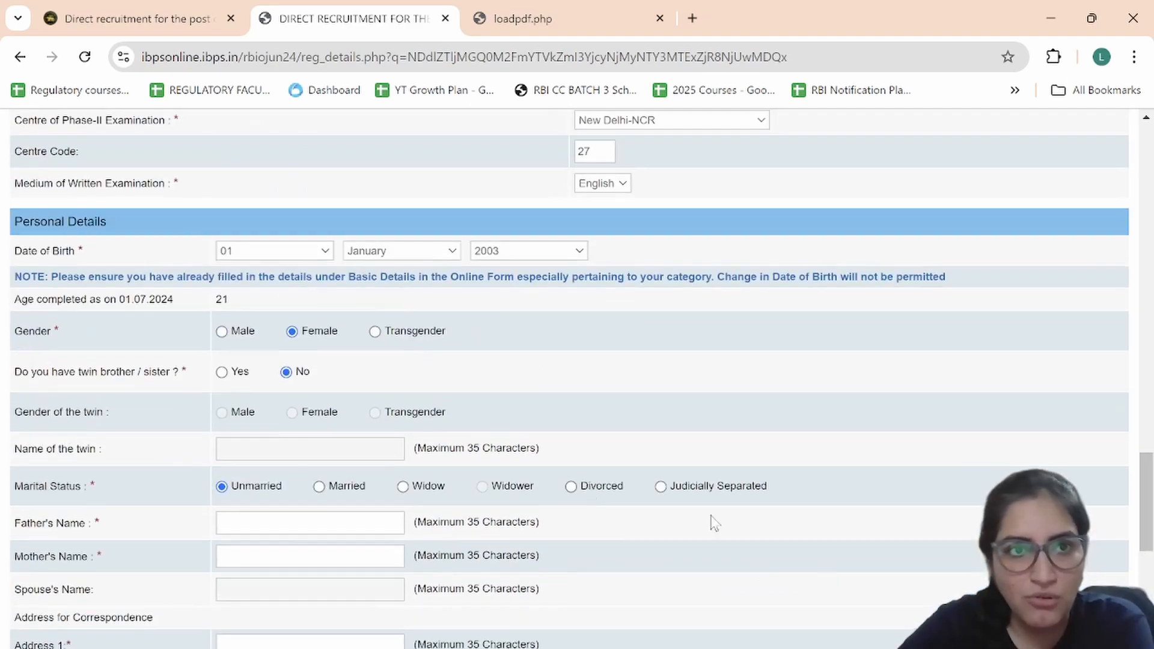
scroll(577, 490, down, 2)
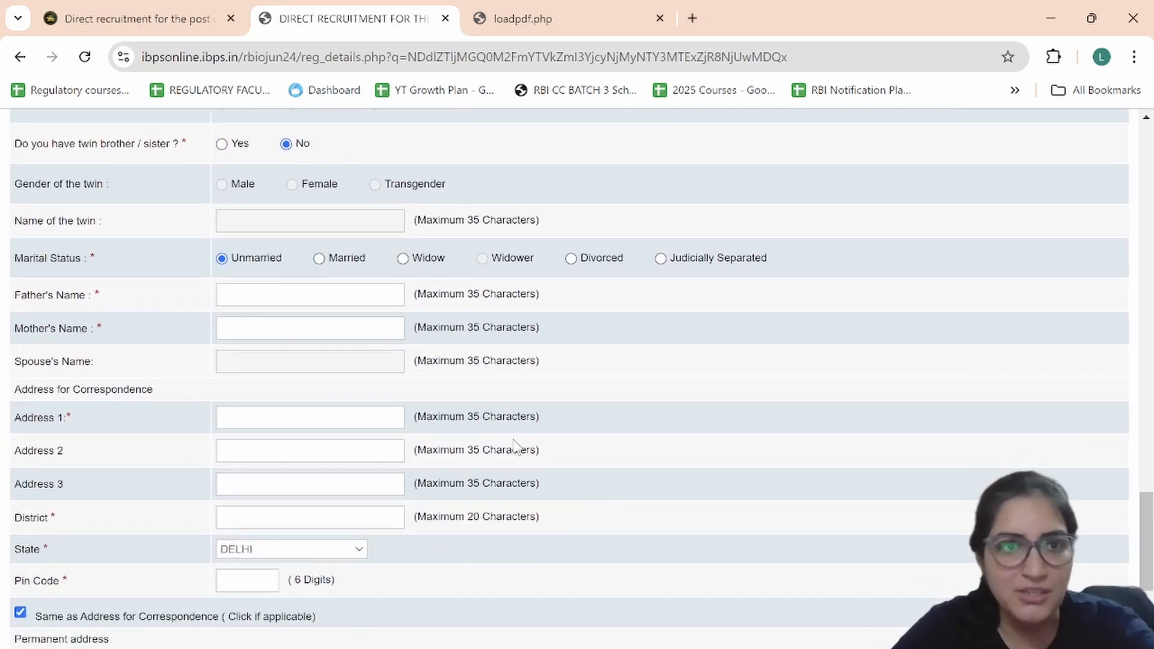
scroll(309, 317, down, 1)
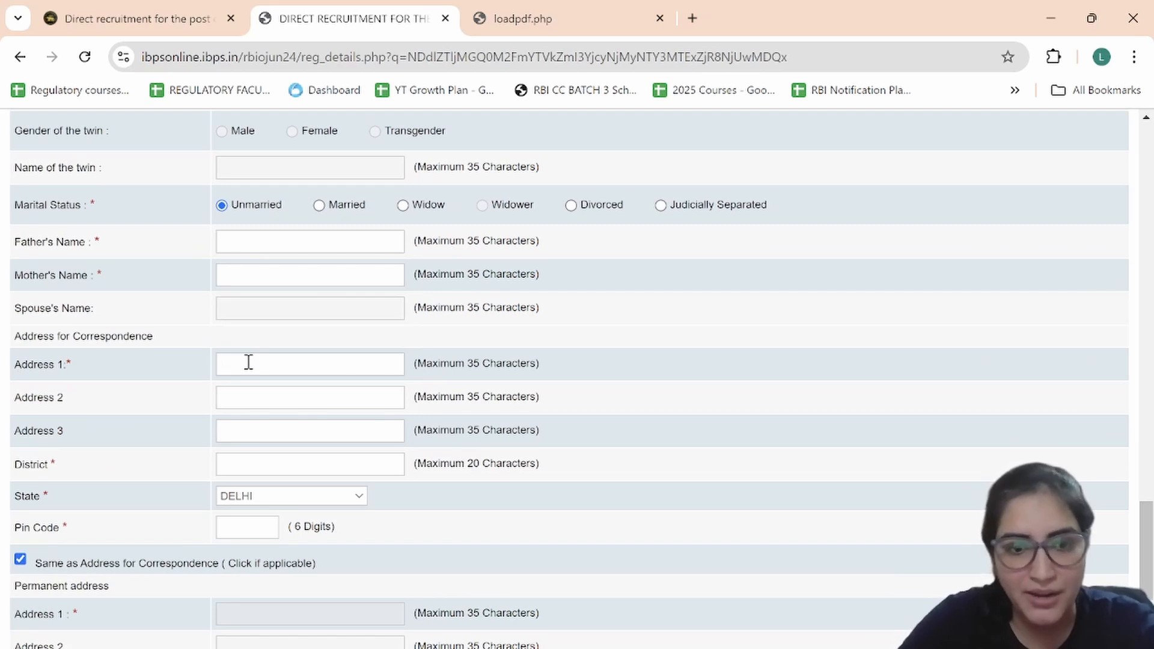
text(ABC)
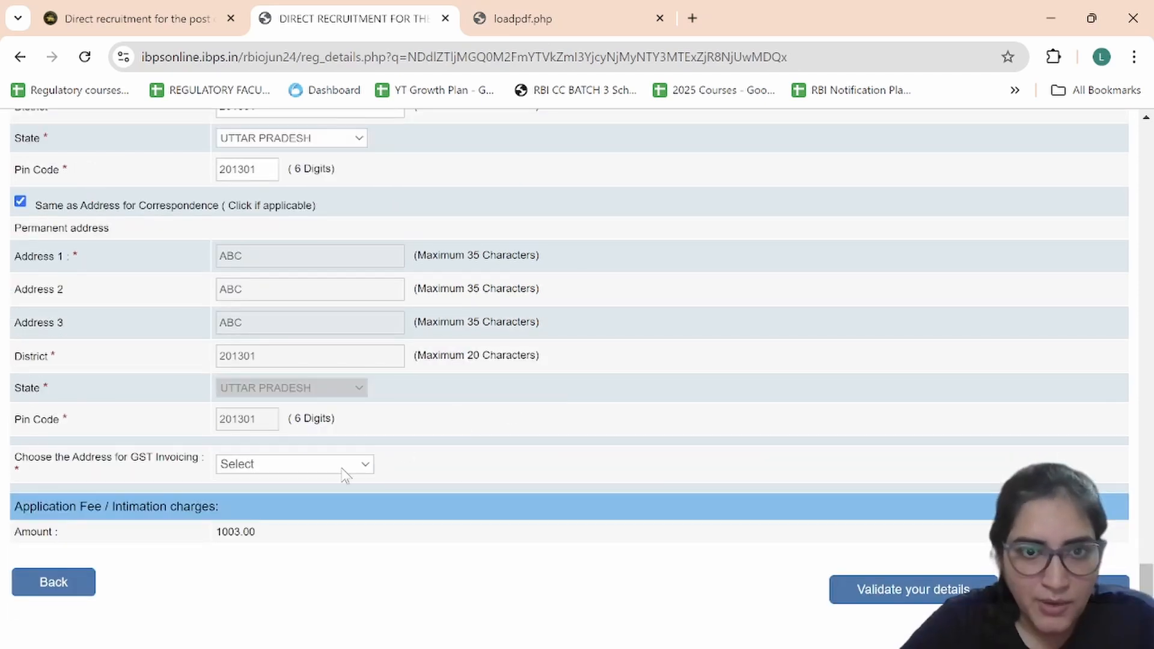
click(342, 466)
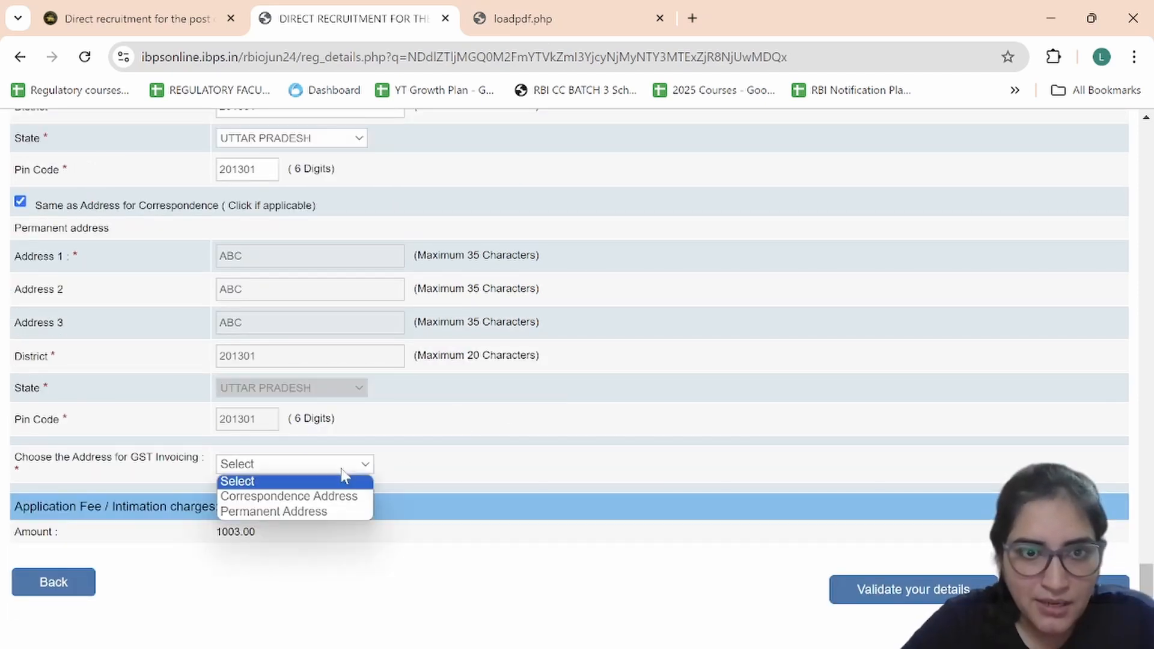
click(297, 510)
Step: Validate the details and correct the flagged Address 1 entry
click(954, 593)
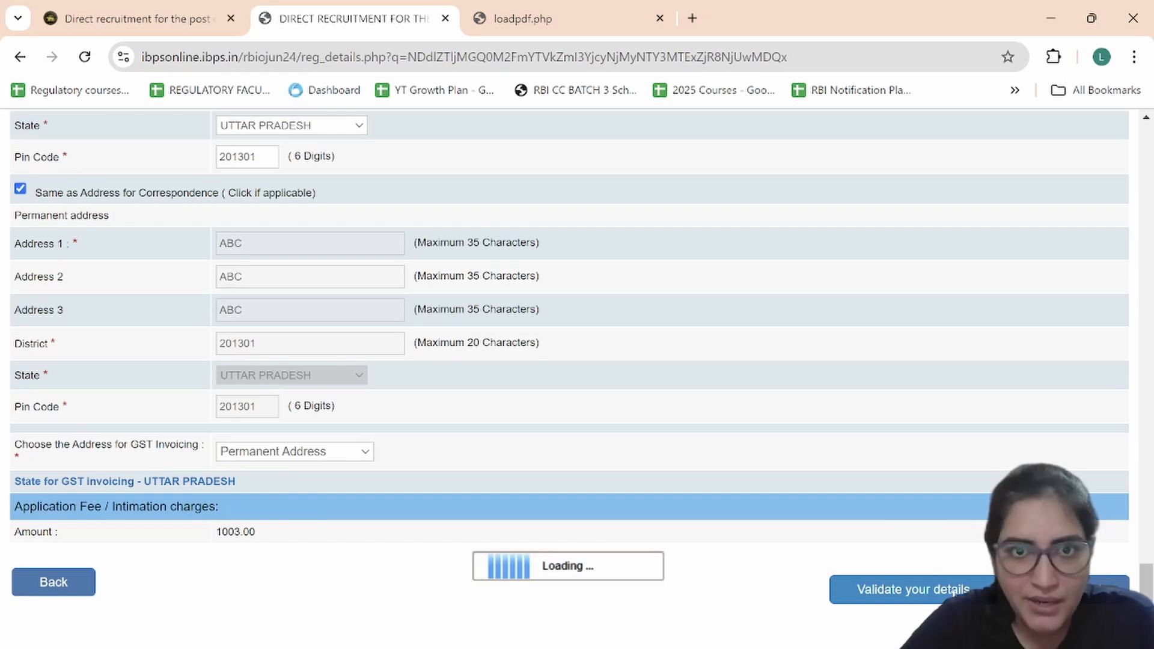
scroll(590, 350, up, 6)
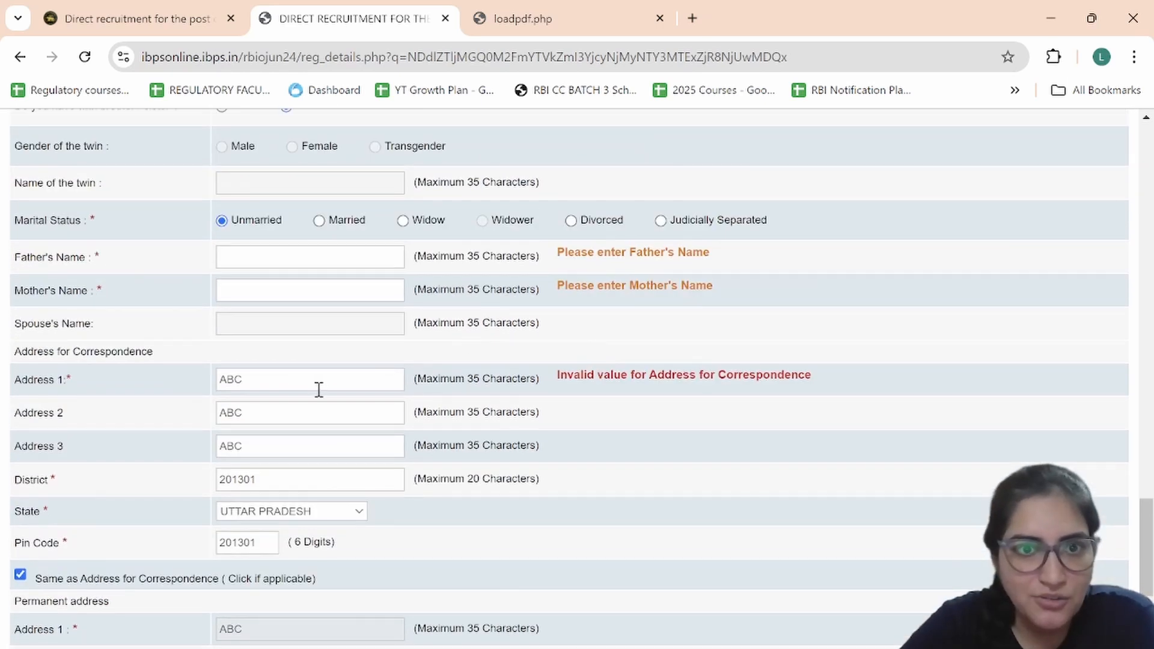
click(287, 387)
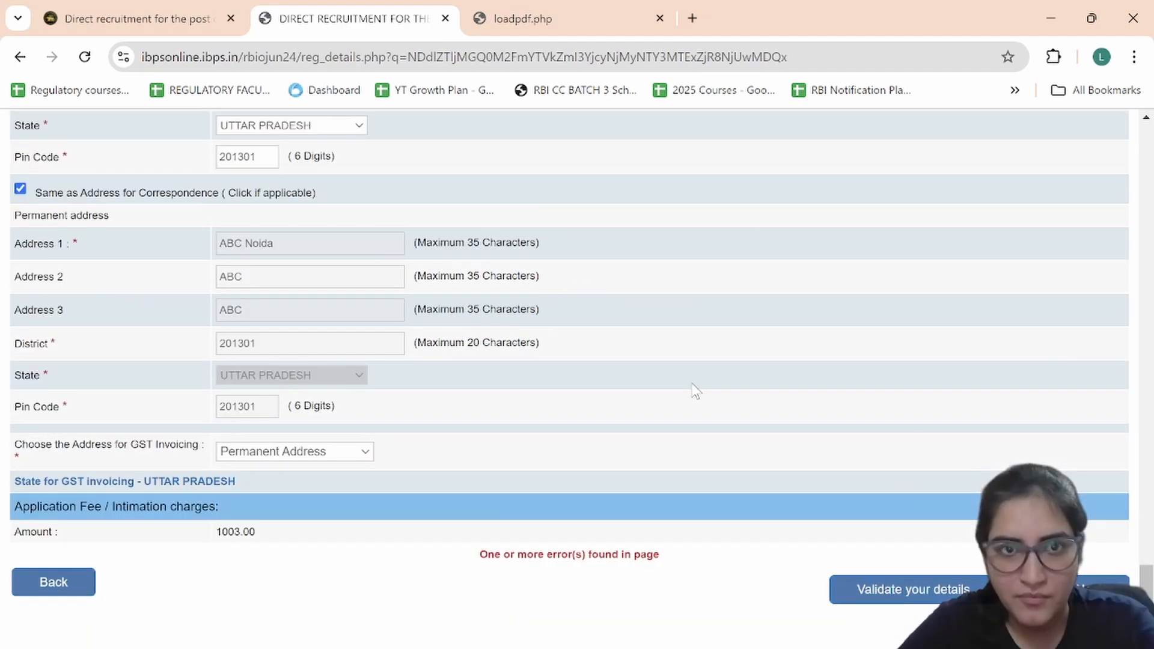
scroll(693, 391, up, 14)
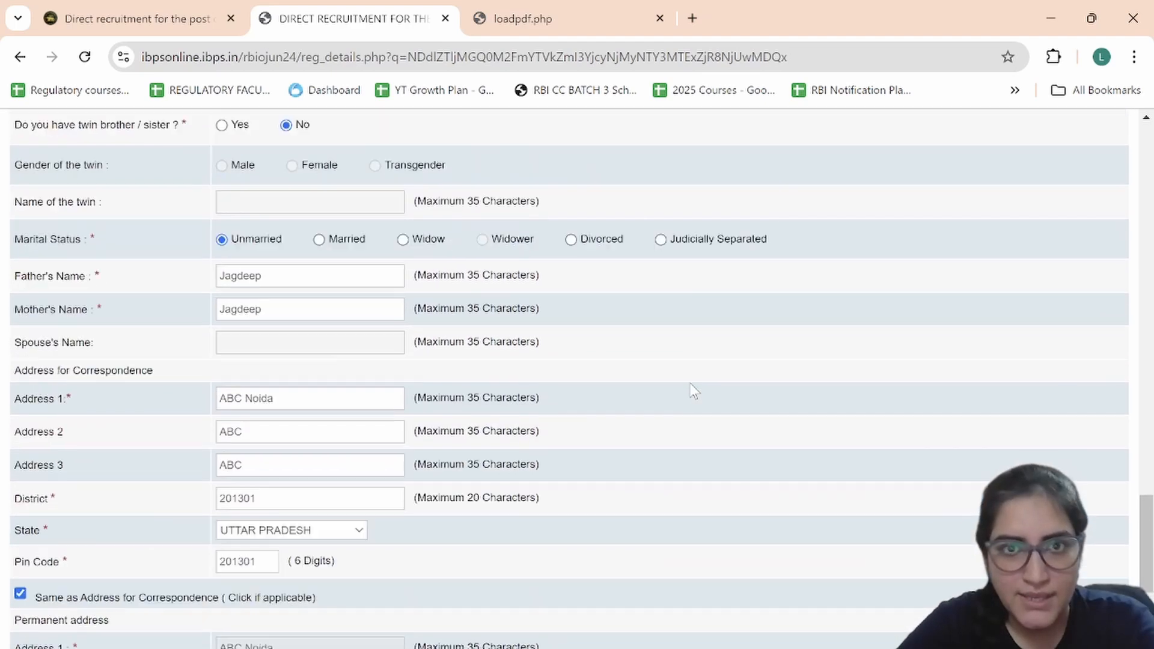
scroll(691, 390, up, 4)
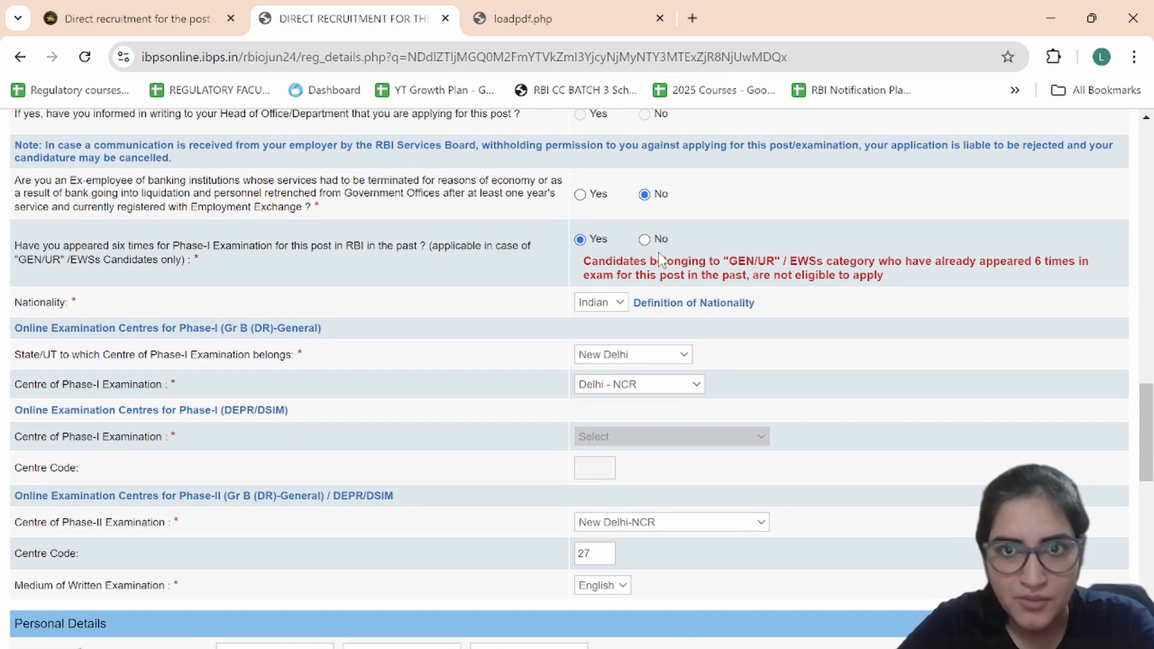
Step: Change the six-attempts answer to No, revalidate successfully, and save to continue to qualifications
click(644, 235)
scroll(714, 338, down, 15)
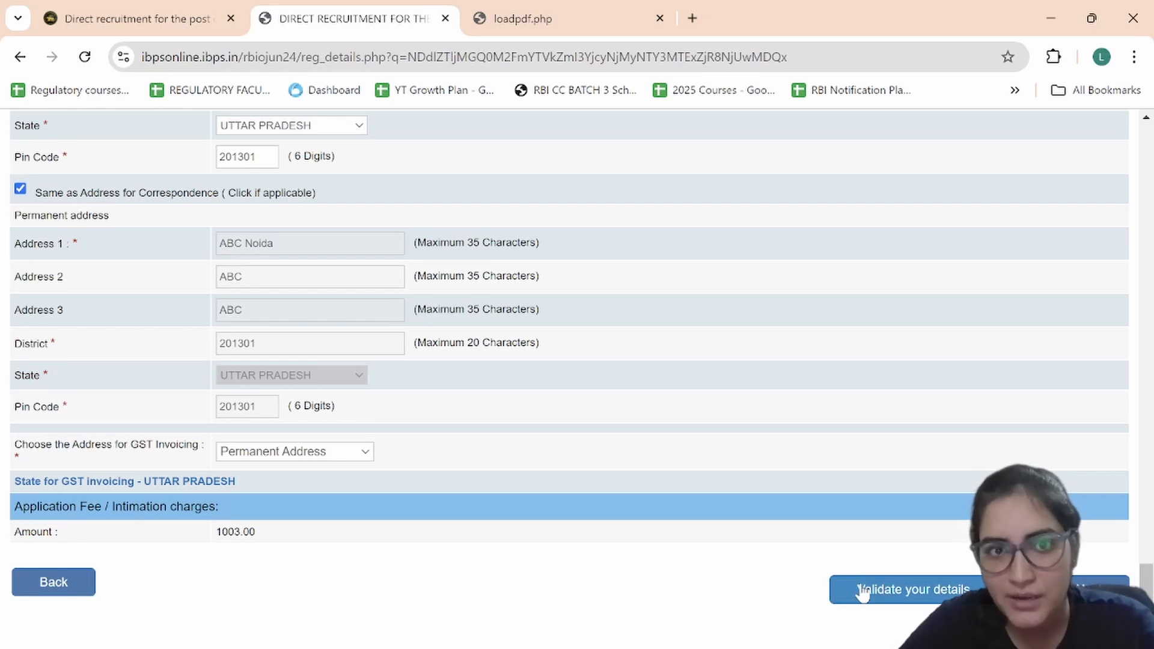
click(862, 592)
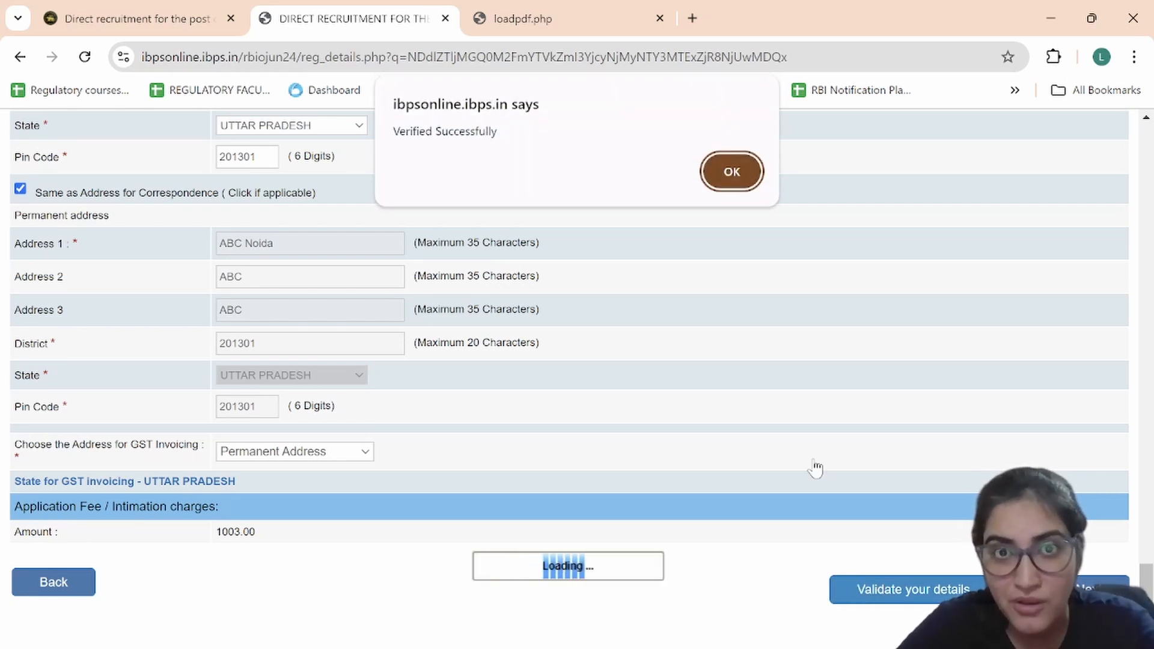
click(731, 175)
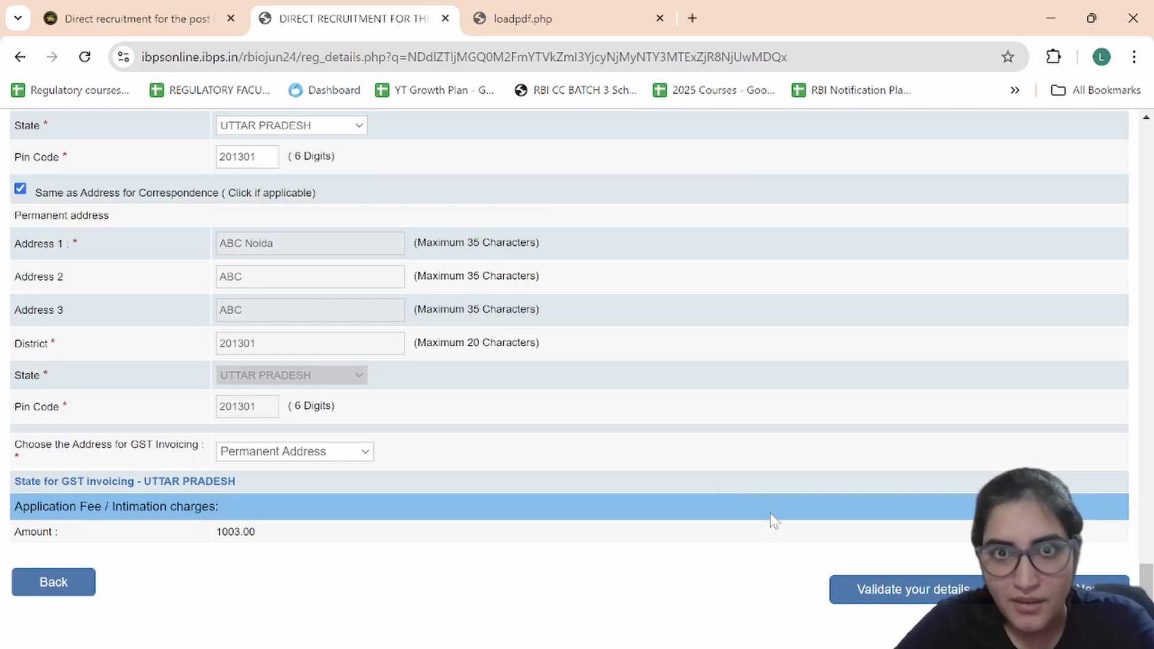
click(1088, 589)
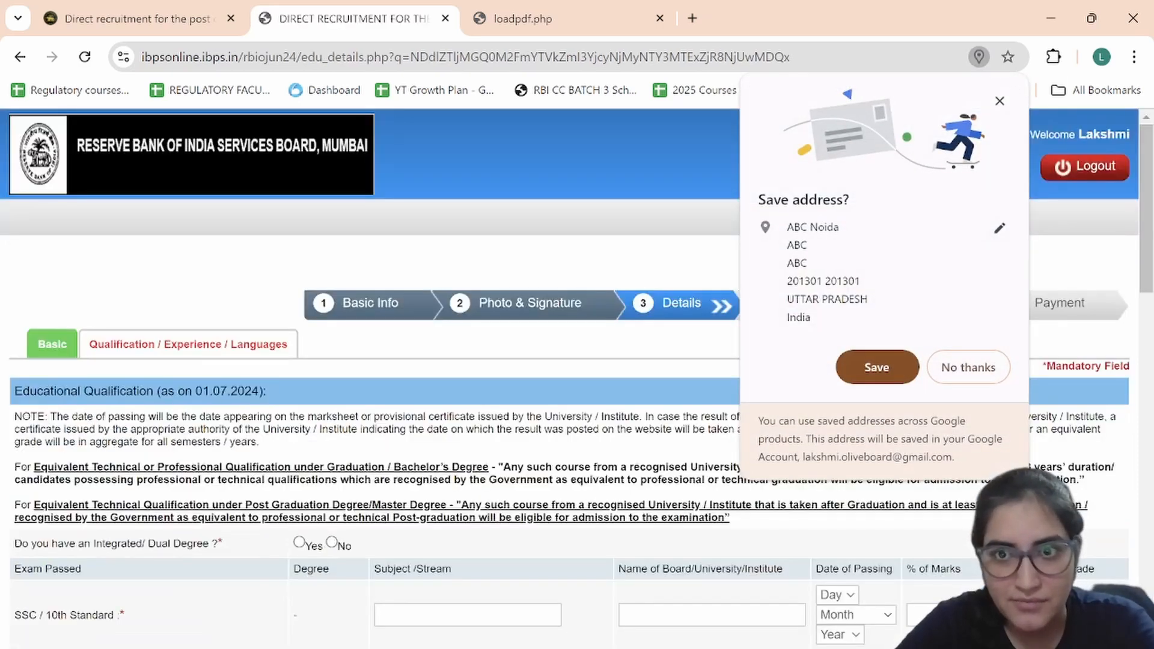
Step: Let Chrome save the address, then review the qualification page down to Languages Known
click(909, 377)
scroll(910, 379, down, 4)
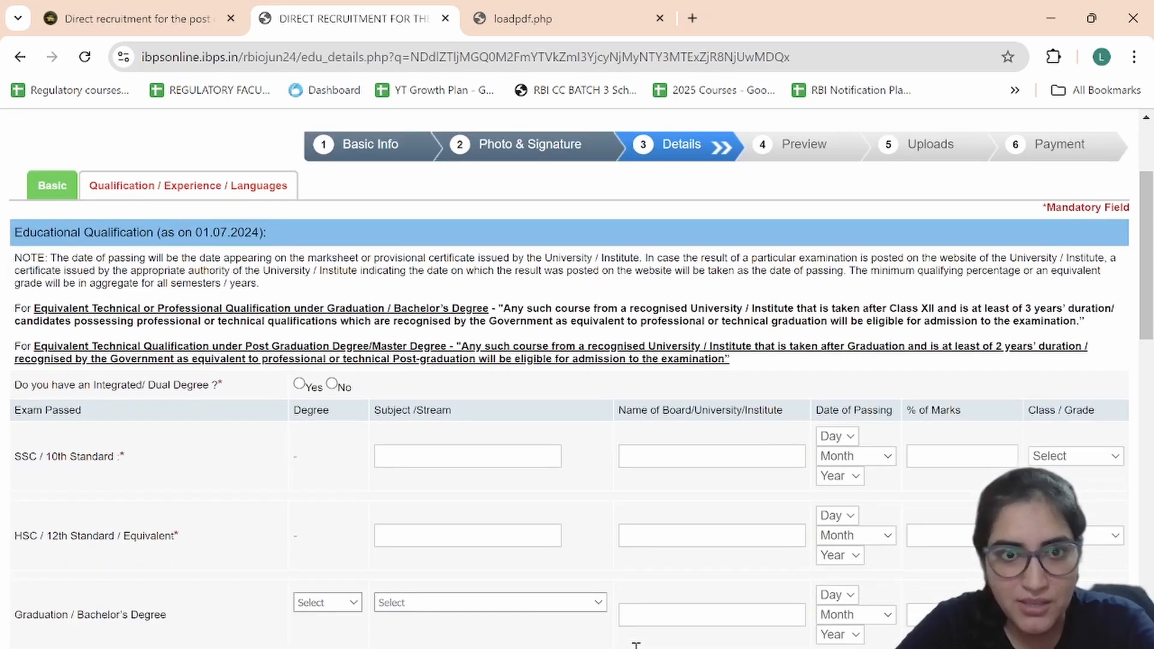
scroll(577, 378, down, 1)
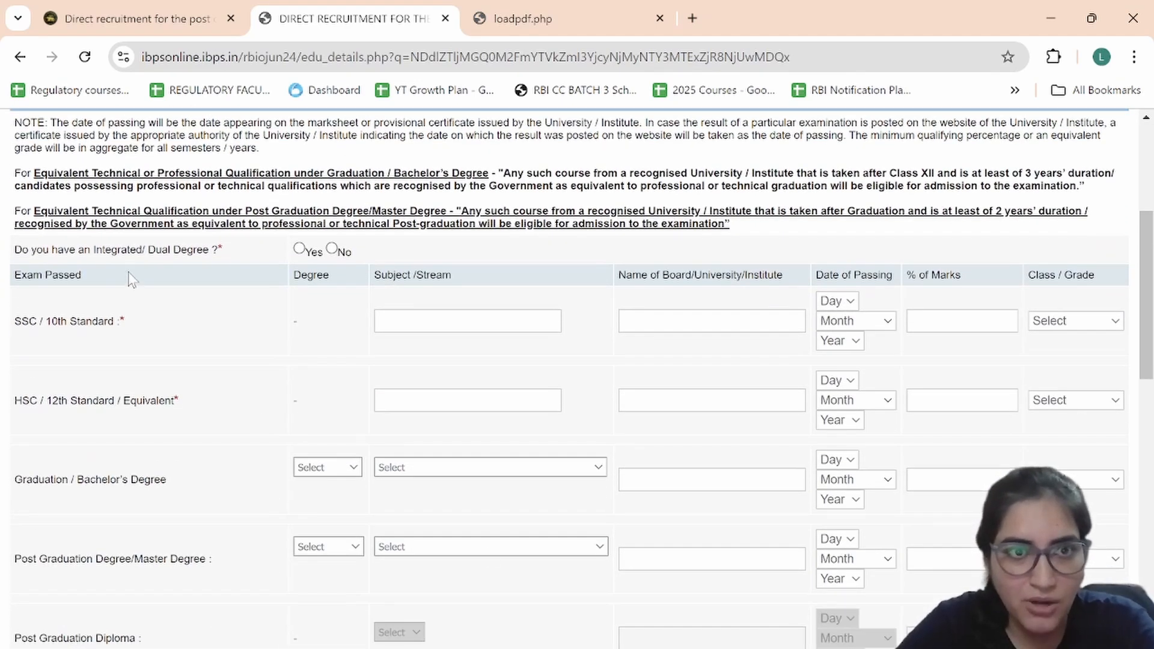
scroll(132, 280, down, 1)
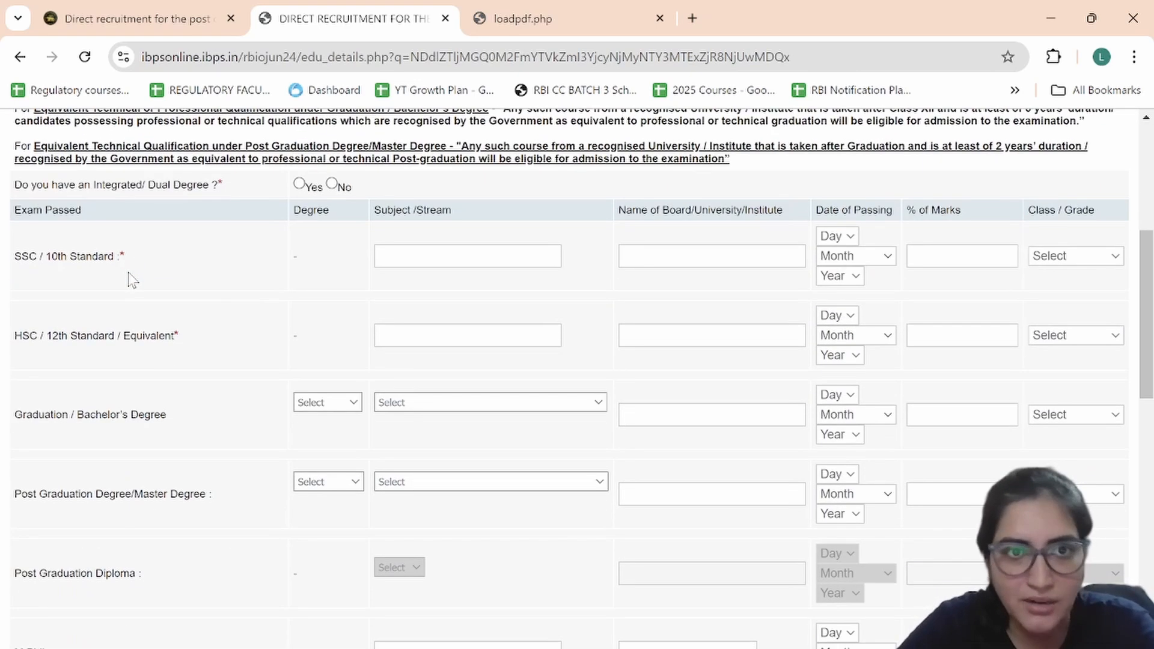
scroll(132, 280, down, 1)
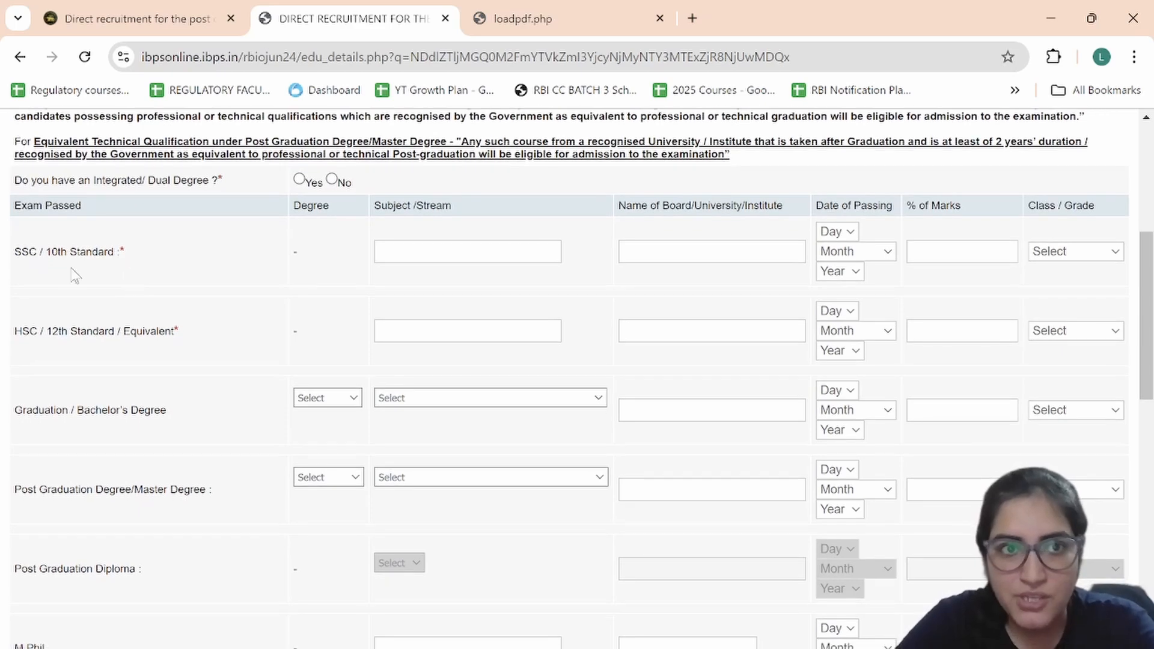
scroll(136, 317, down, 1)
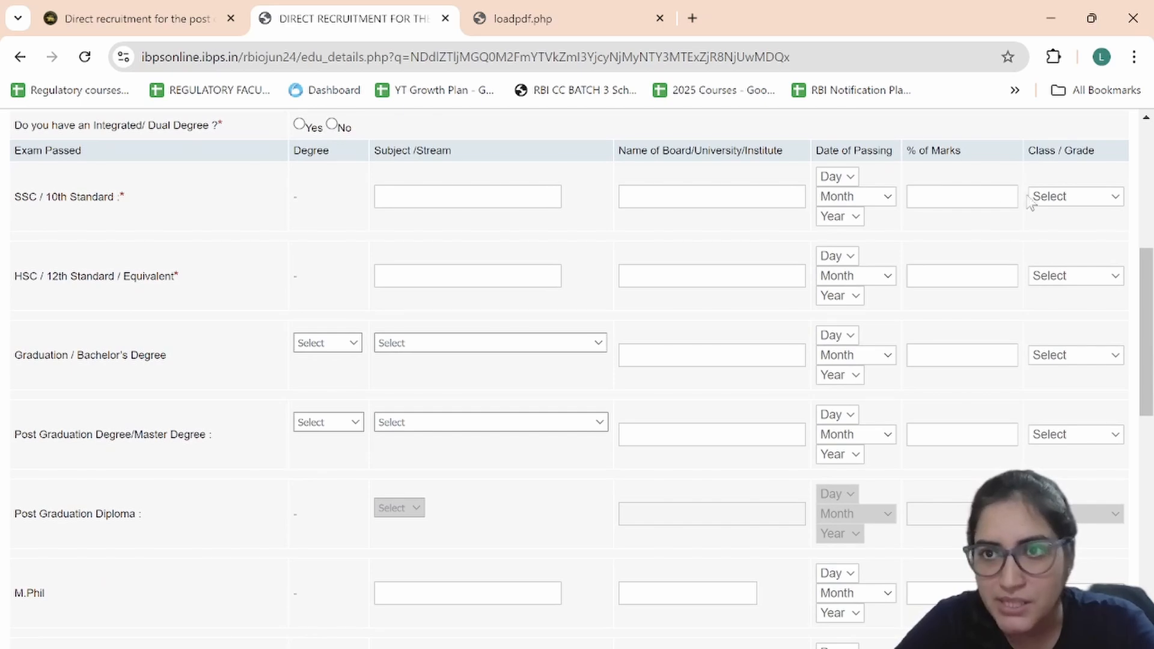
scroll(775, 380, down, 2)
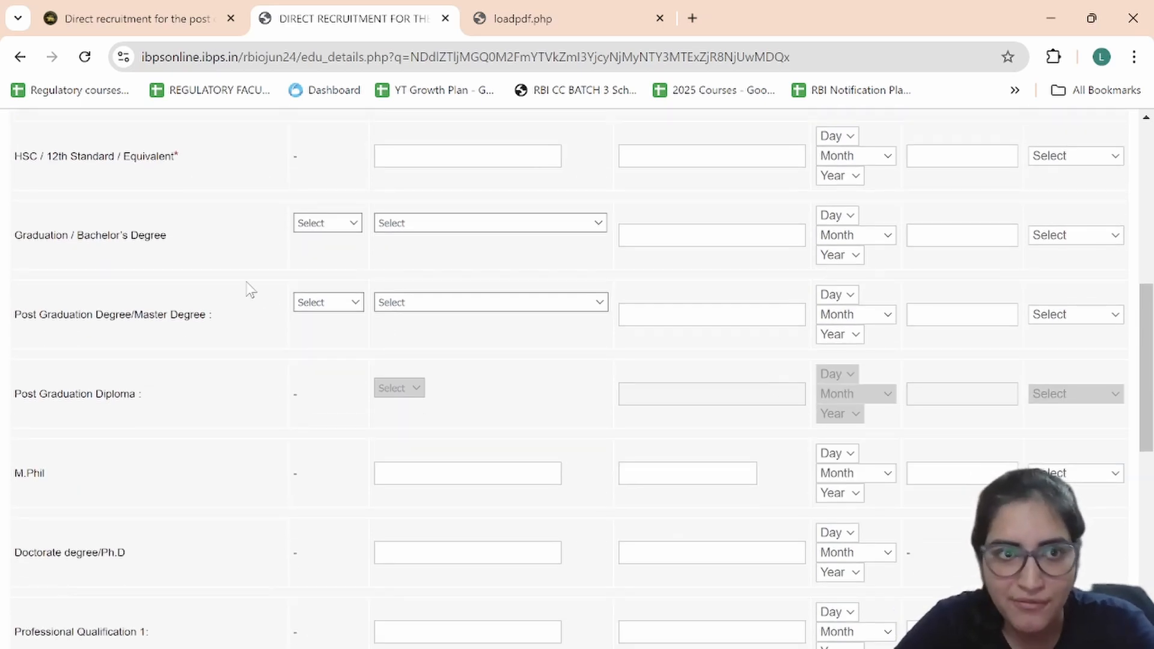
scroll(282, 328, down, 2)
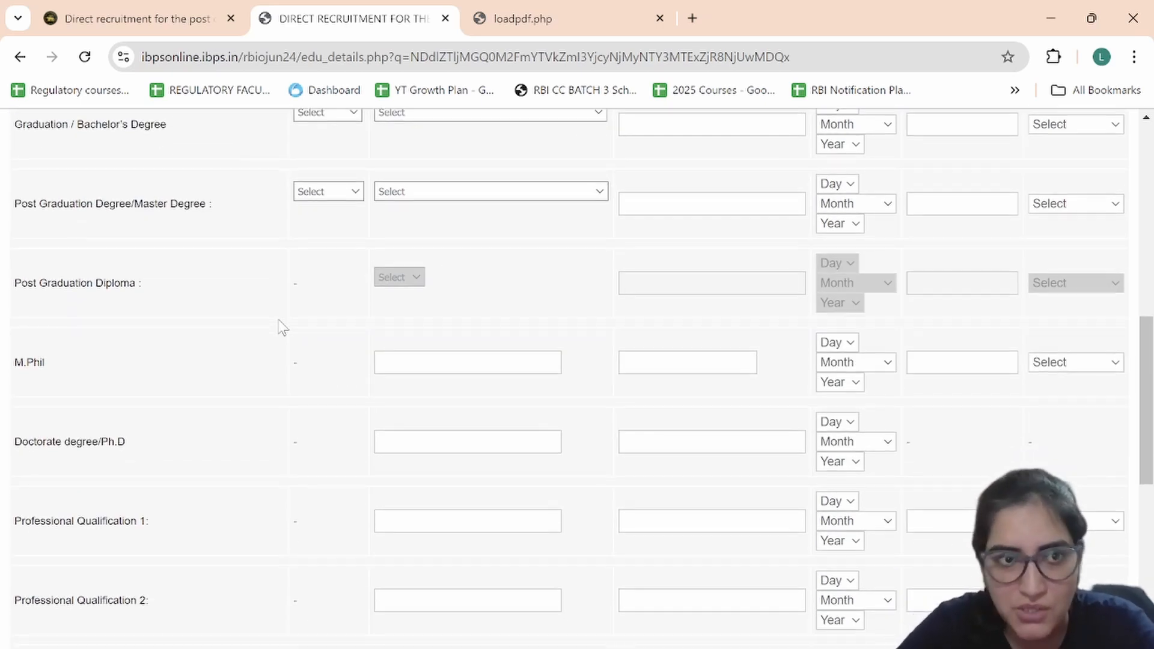
scroll(282, 328, down, 2)
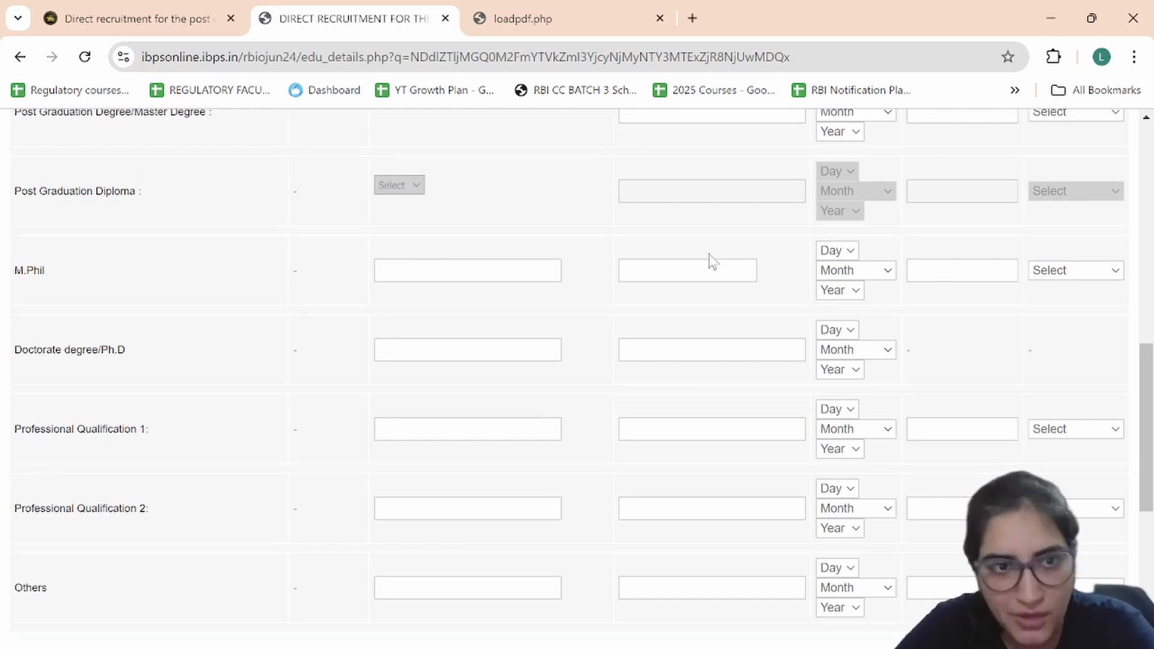
scroll(399, 376, down, 2)
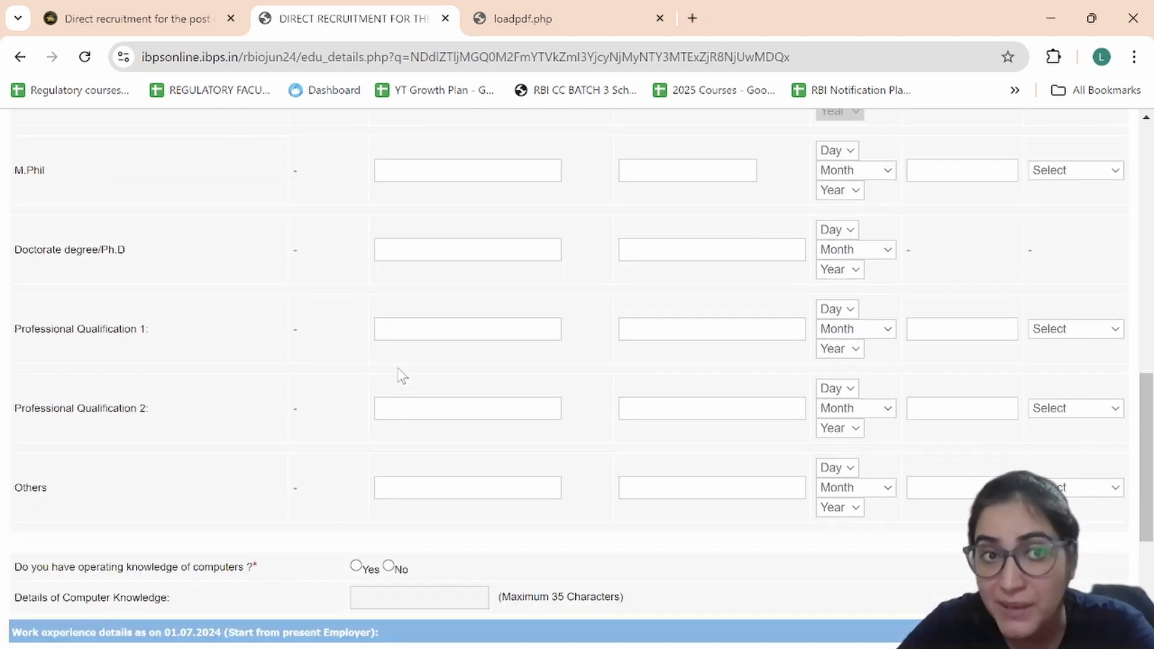
scroll(402, 376, down, 4)
scroll(401, 376, down, 3)
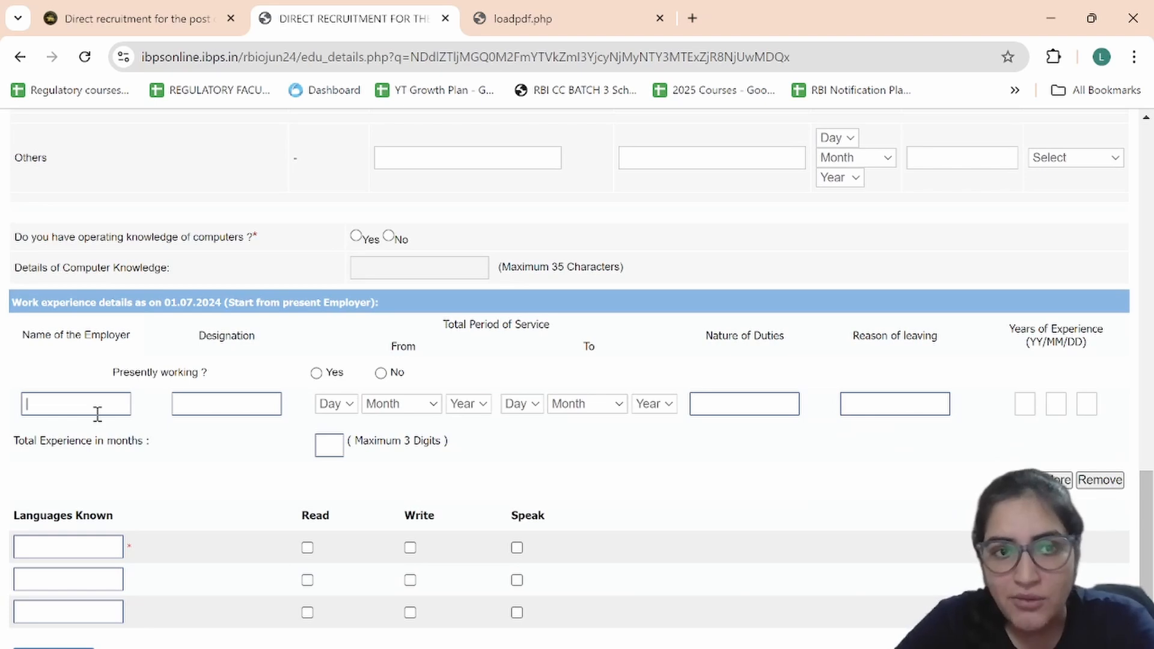
scroll(234, 405, down, 2)
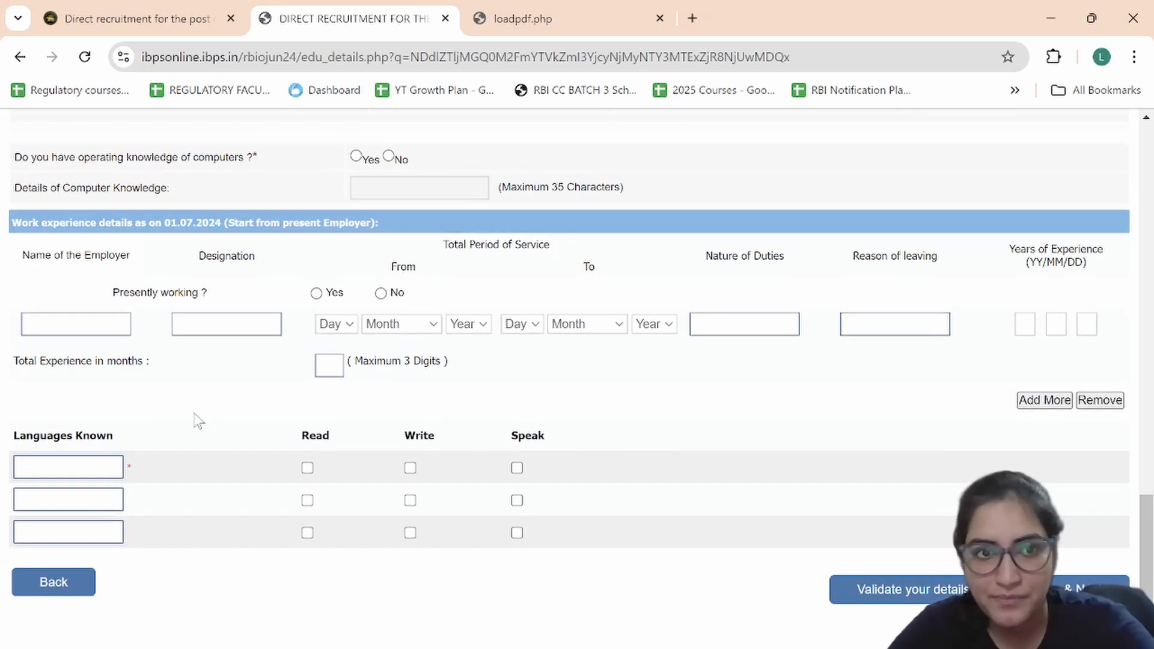
Step: Fill the known-language entry and validate the qualification page until it verifies successfully
click(70, 460)
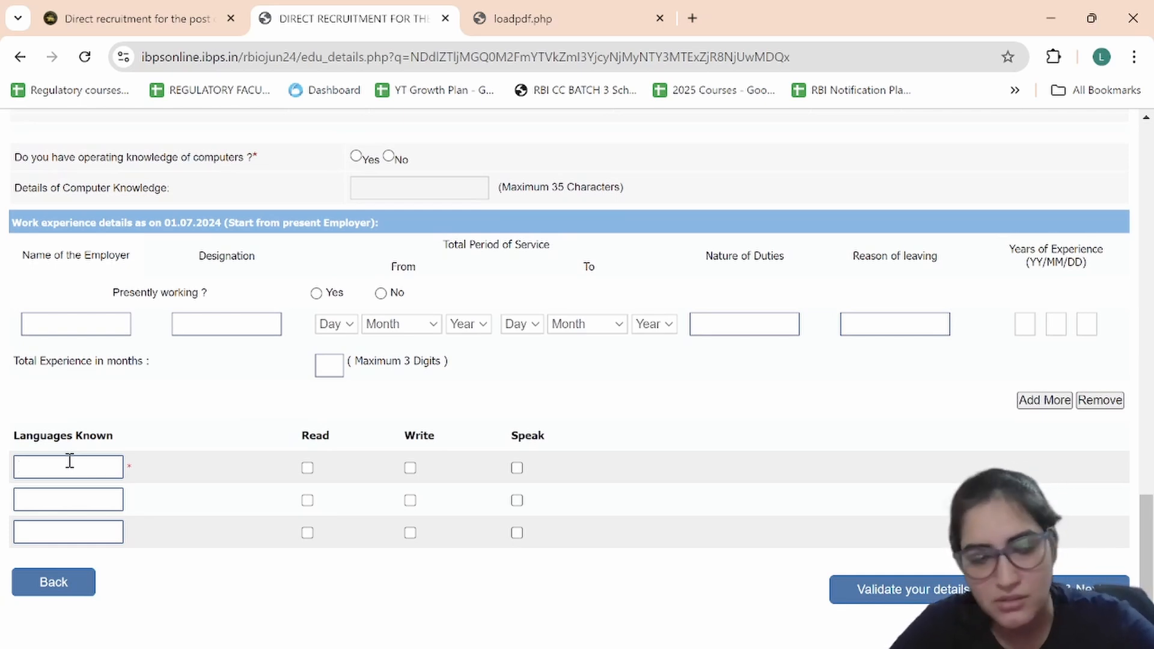
scroll(267, 431, up, 1)
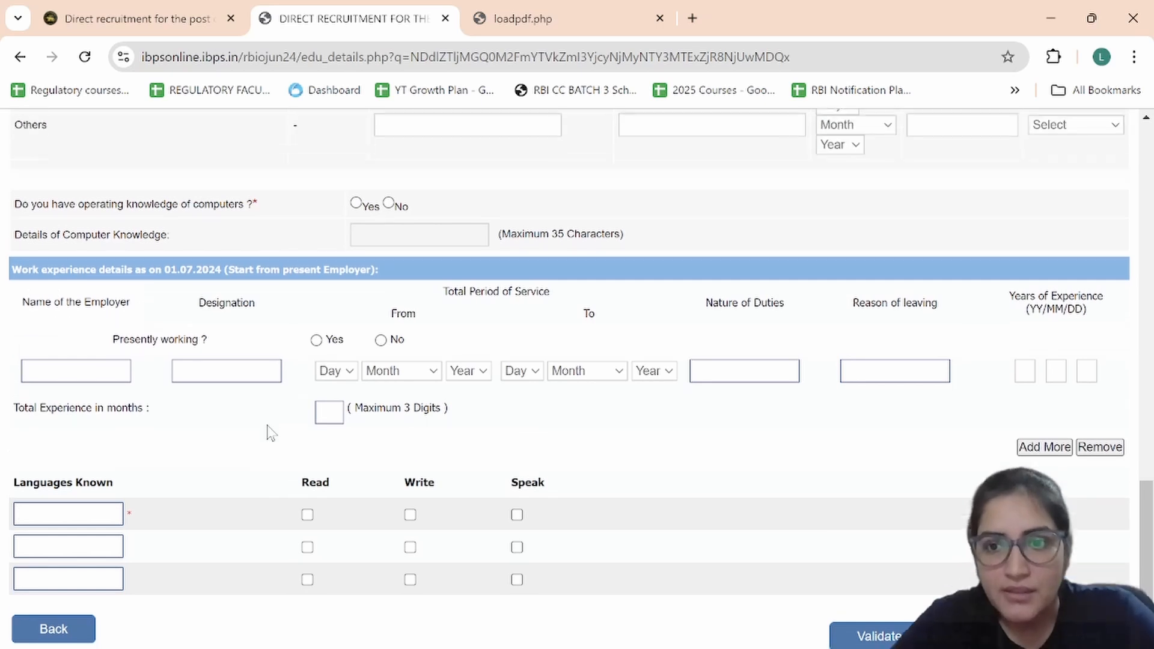
scroll(268, 431, down, 1)
scroll(268, 430, up, 2)
scroll(268, 426, down, 2)
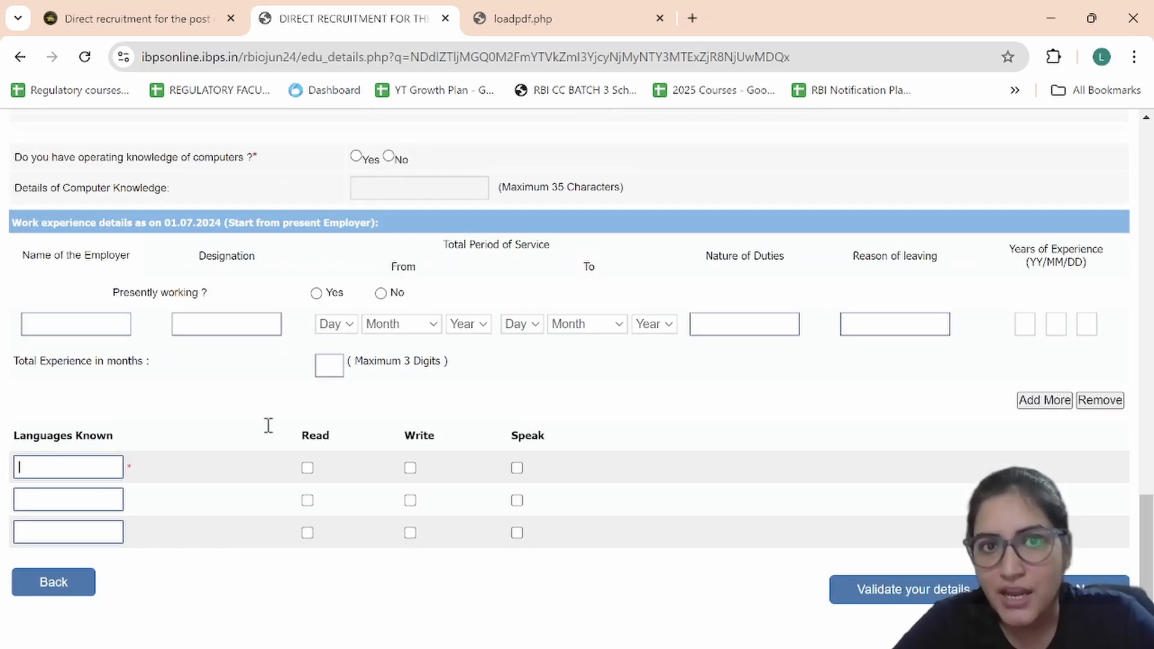
click(844, 595)
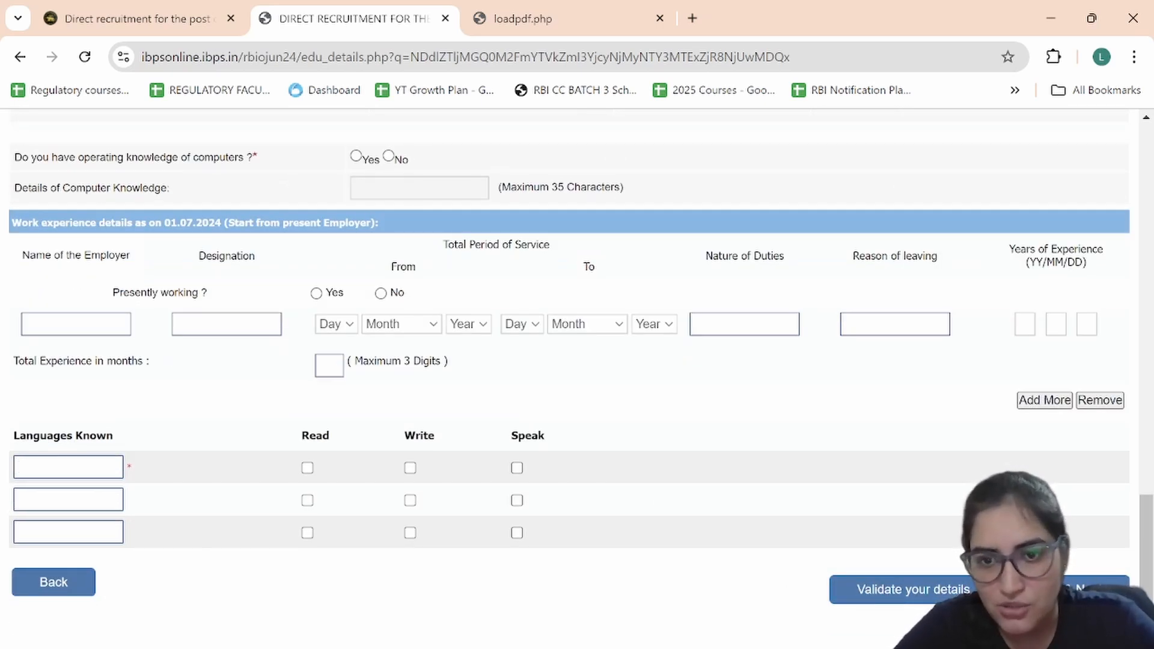
key(alt+Tab)
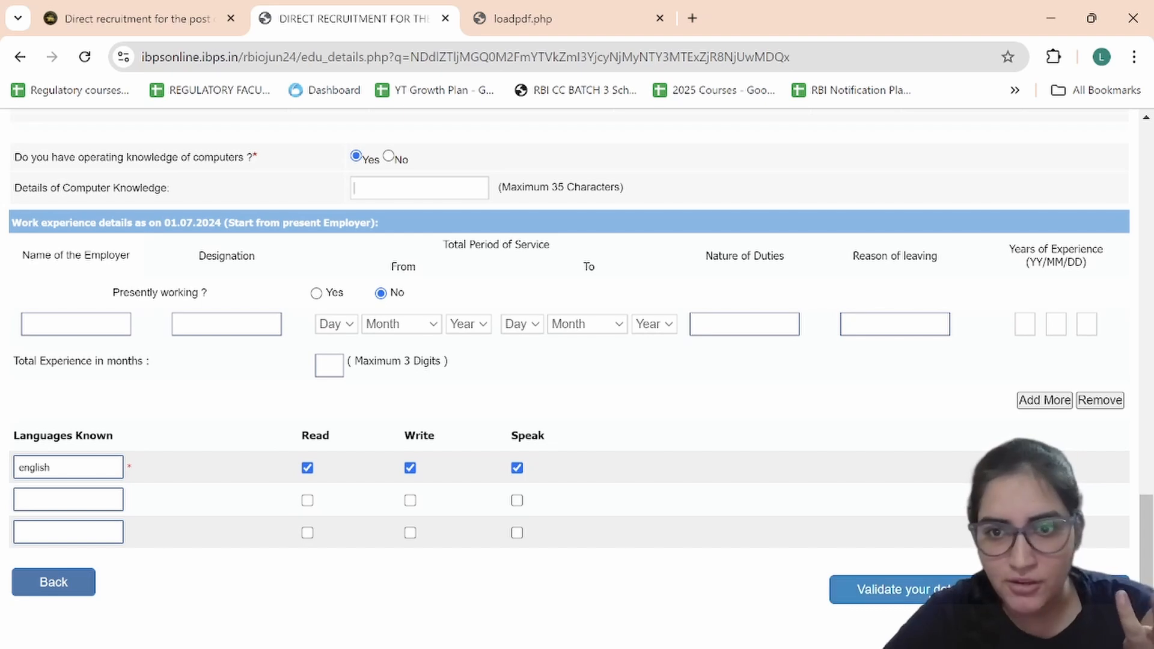
click(895, 589)
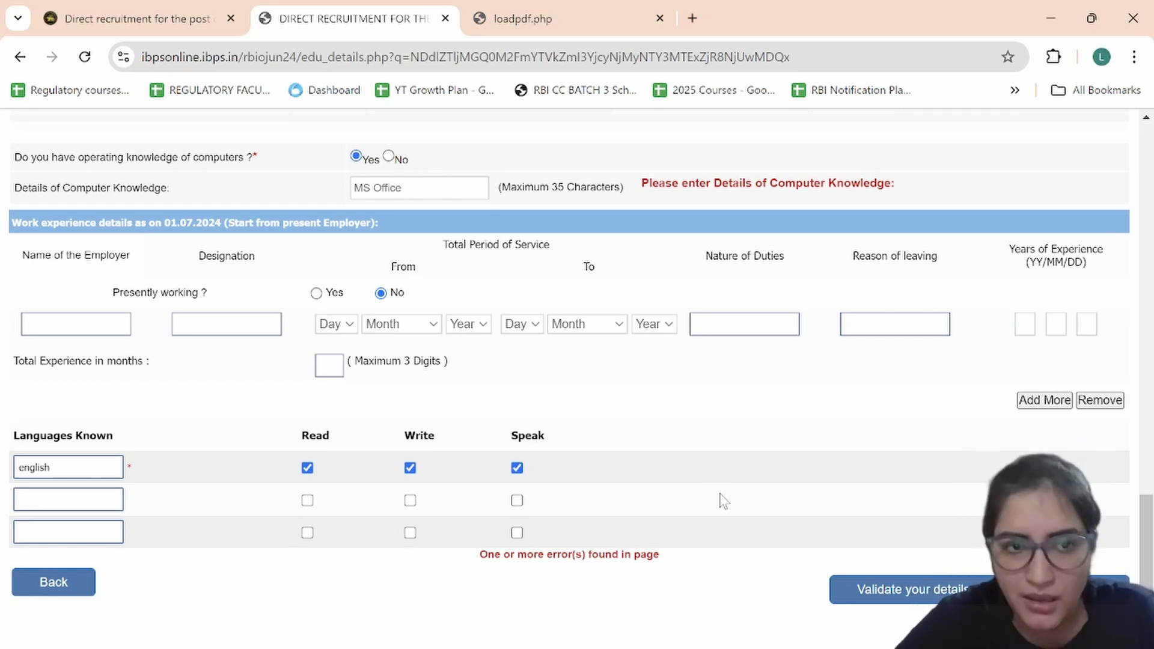
click(834, 591)
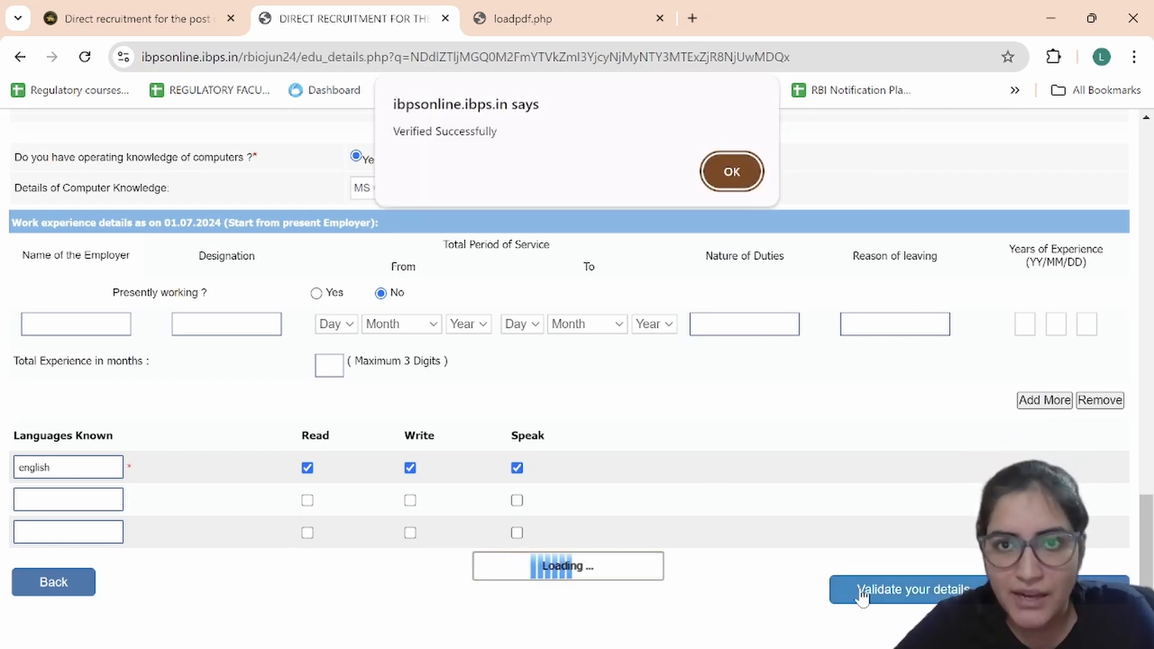
click(730, 170)
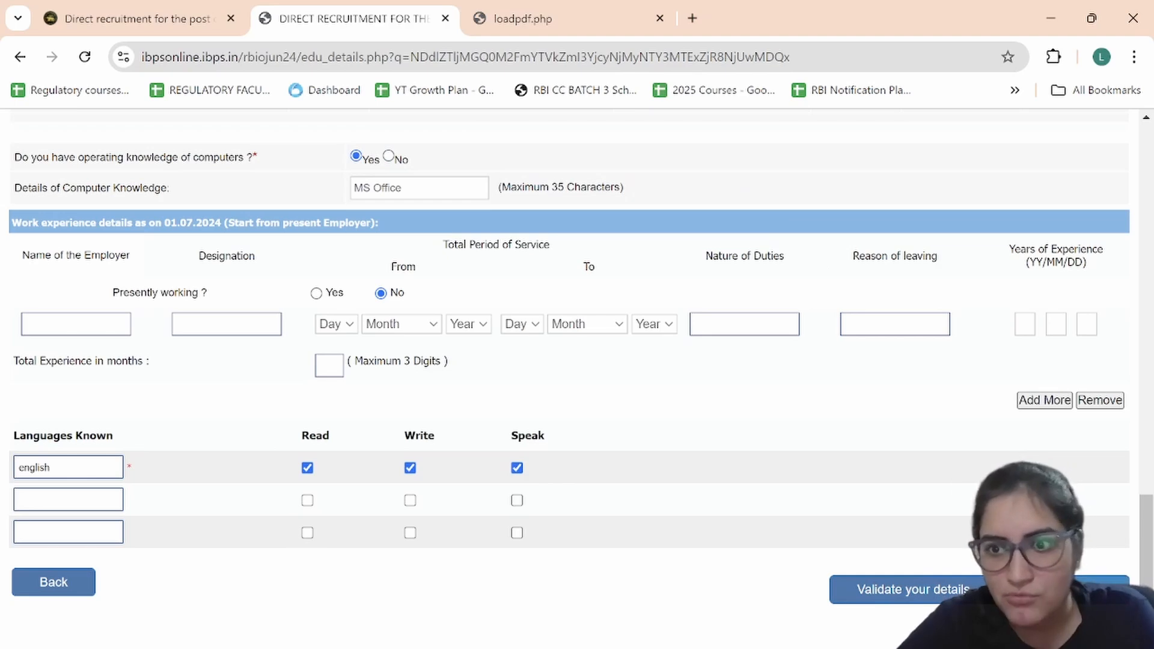
Step: Tick 'I Agree', click Complete Registration, and confirm both warning dialogs
scroll(766, 538, down, 20)
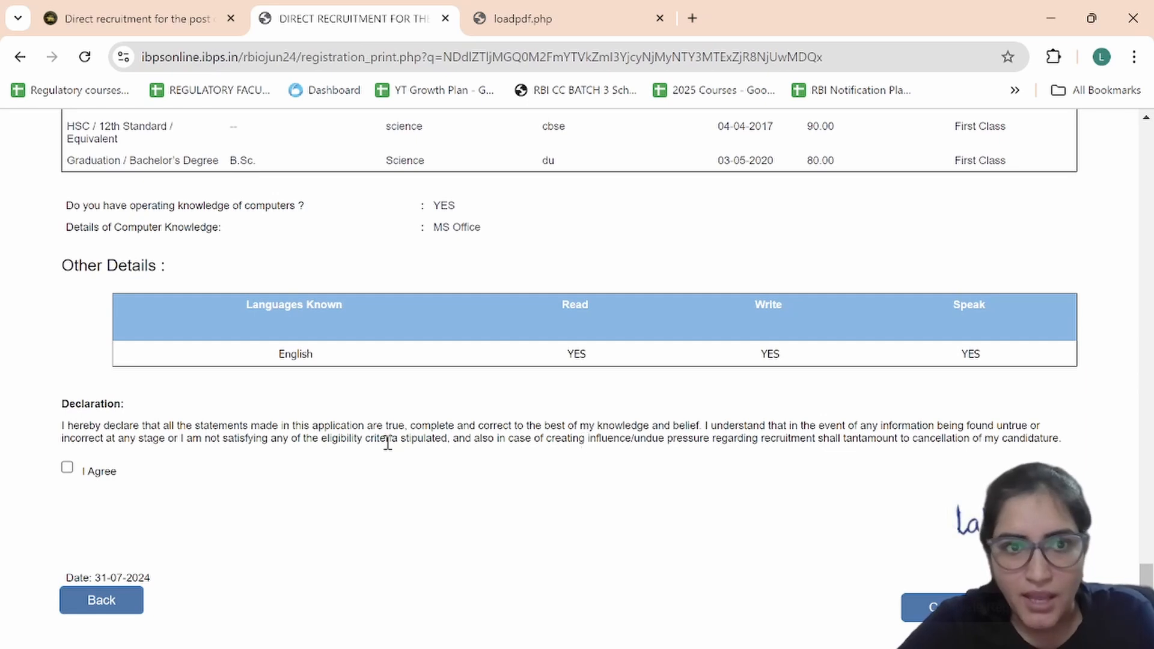
click(68, 469)
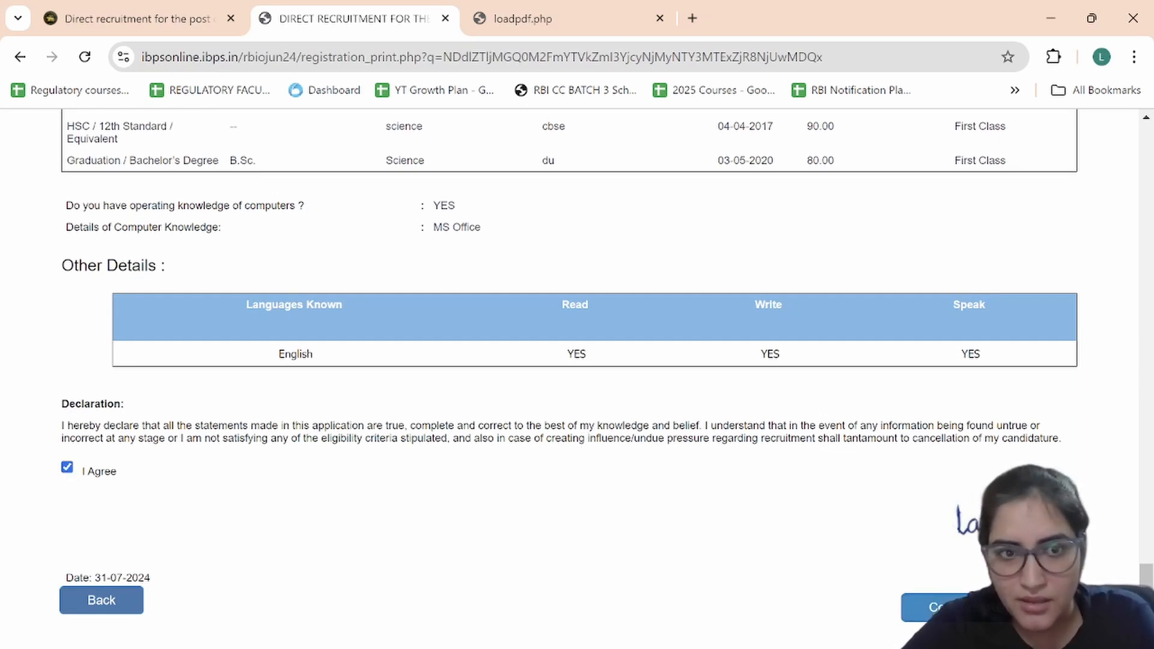
click(987, 608)
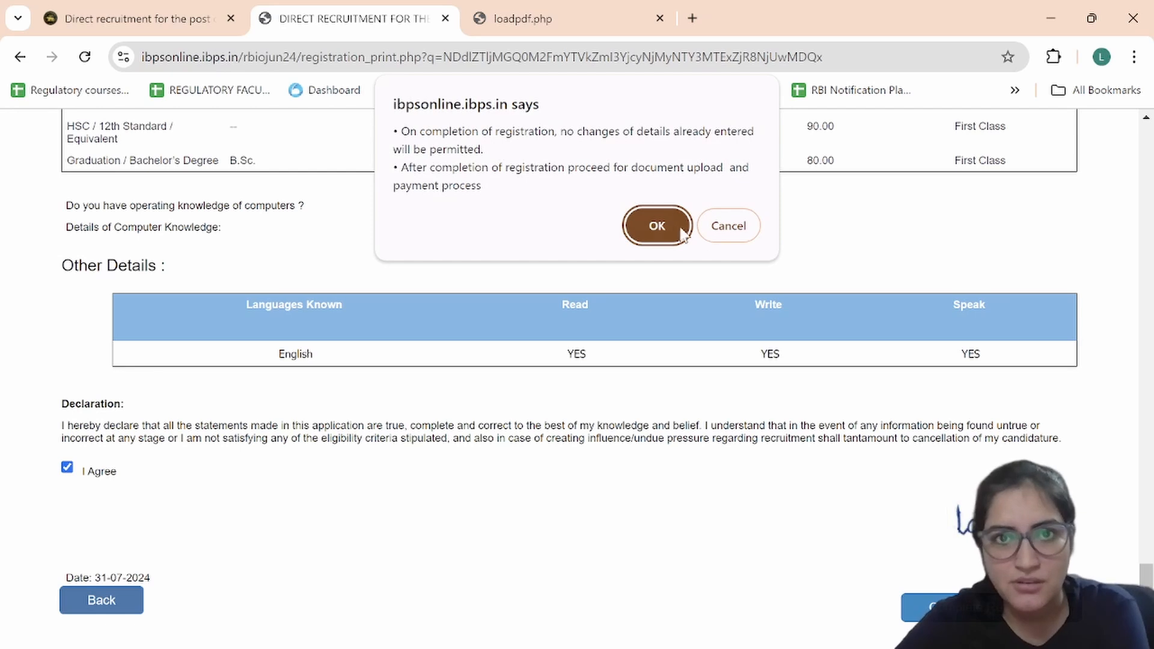
click(658, 229)
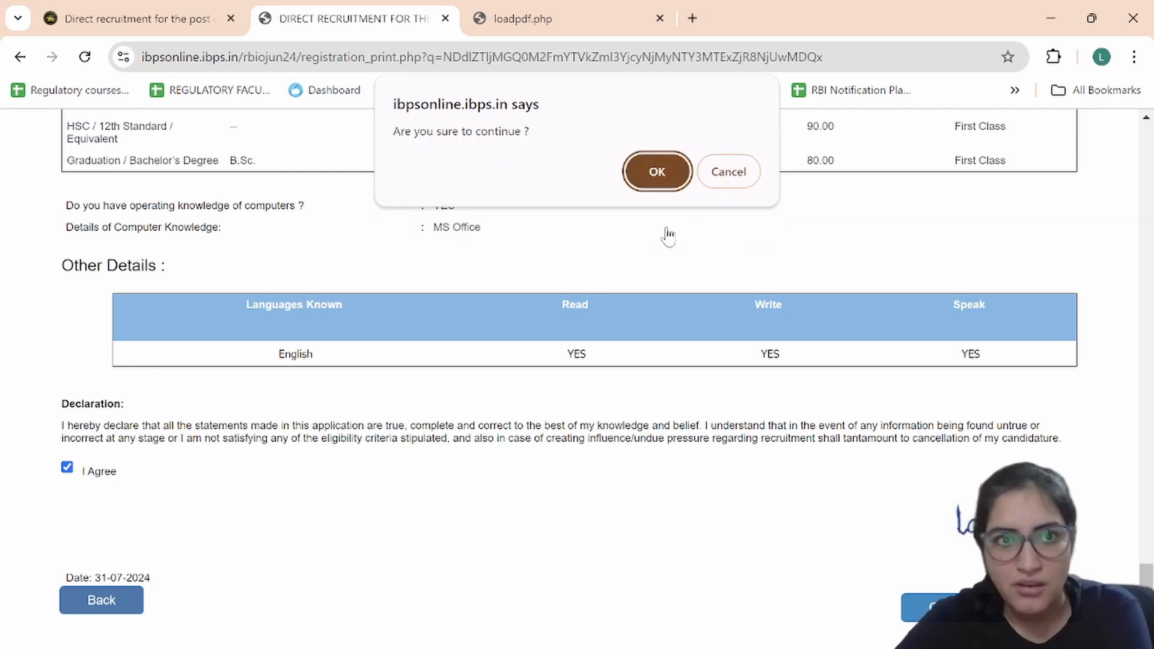
click(657, 172)
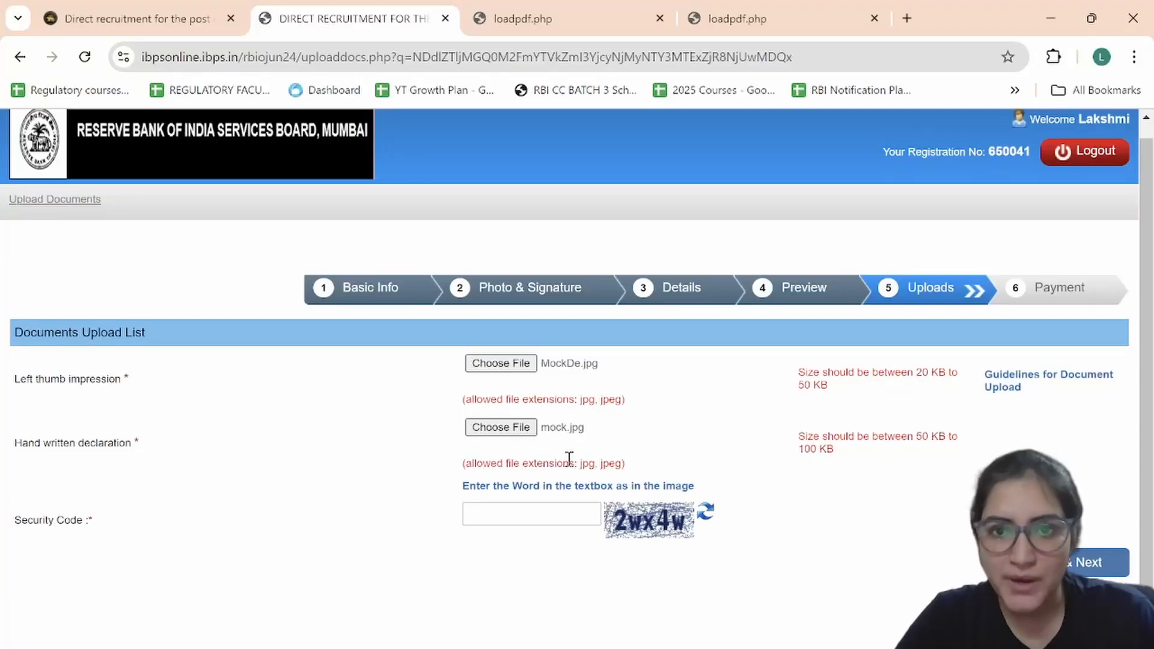
Step: Attach the mock image as the left thumb impression and accept its preview
click(514, 364)
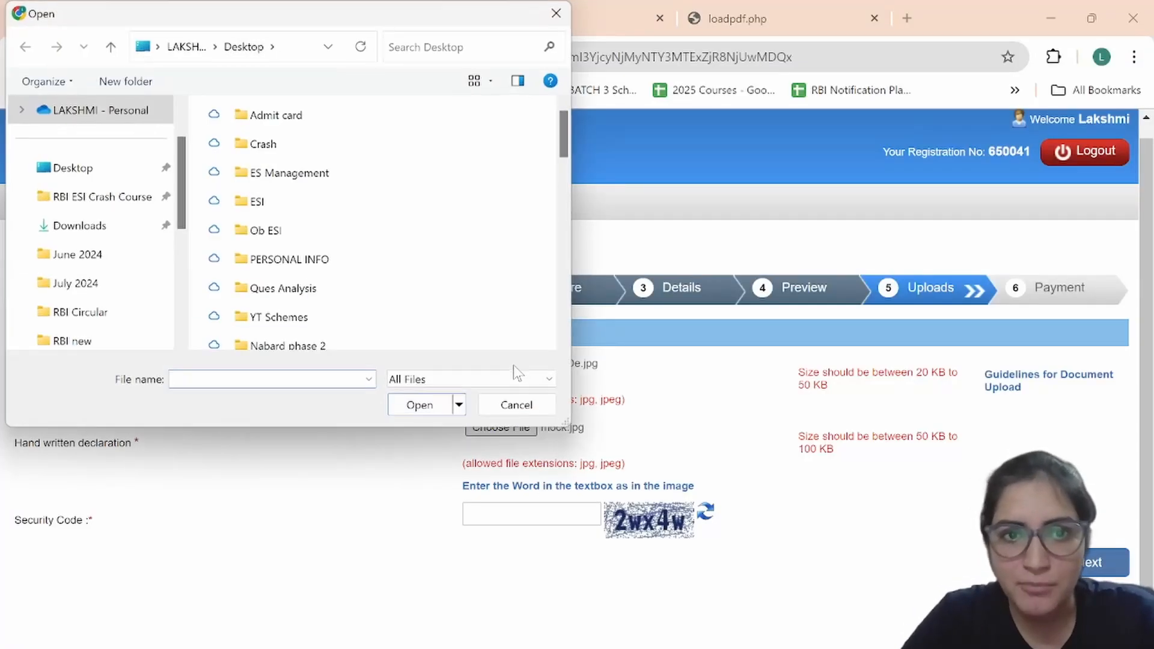
scroll(409, 280, down, 15)
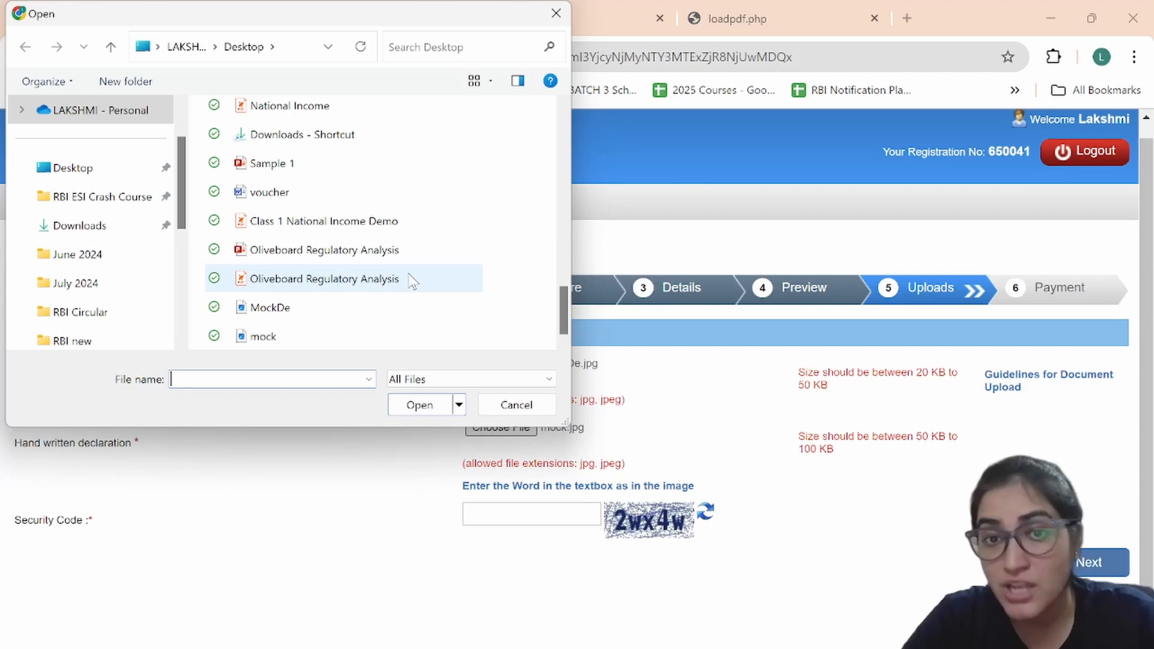
click(266, 338)
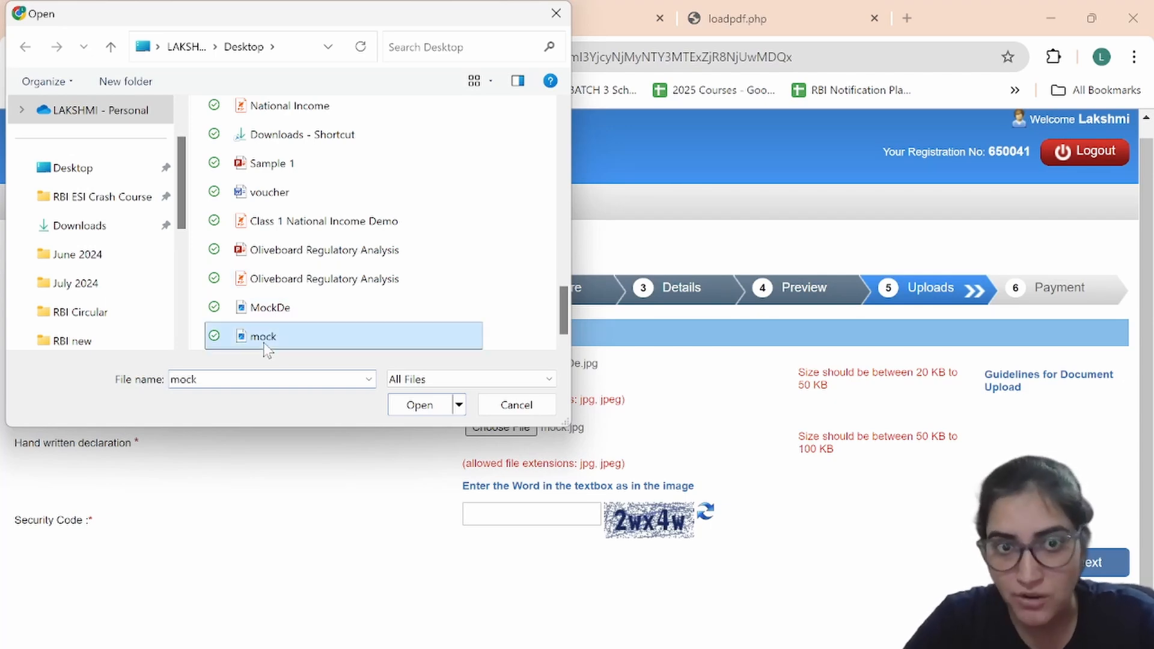
click(409, 410)
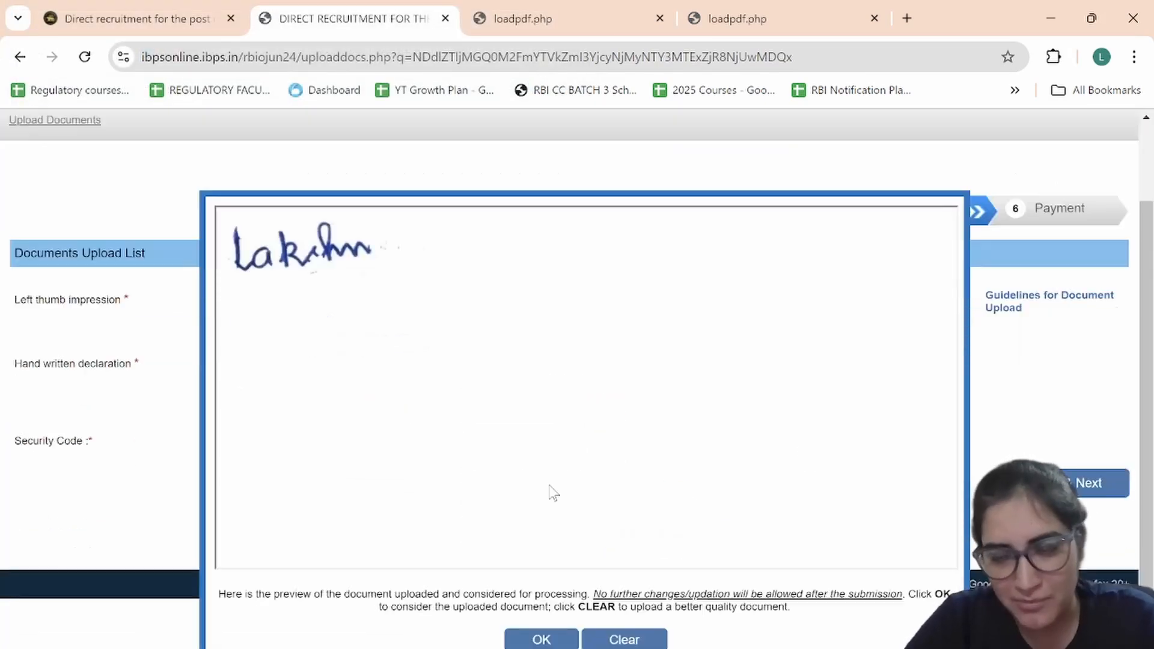
click(523, 641)
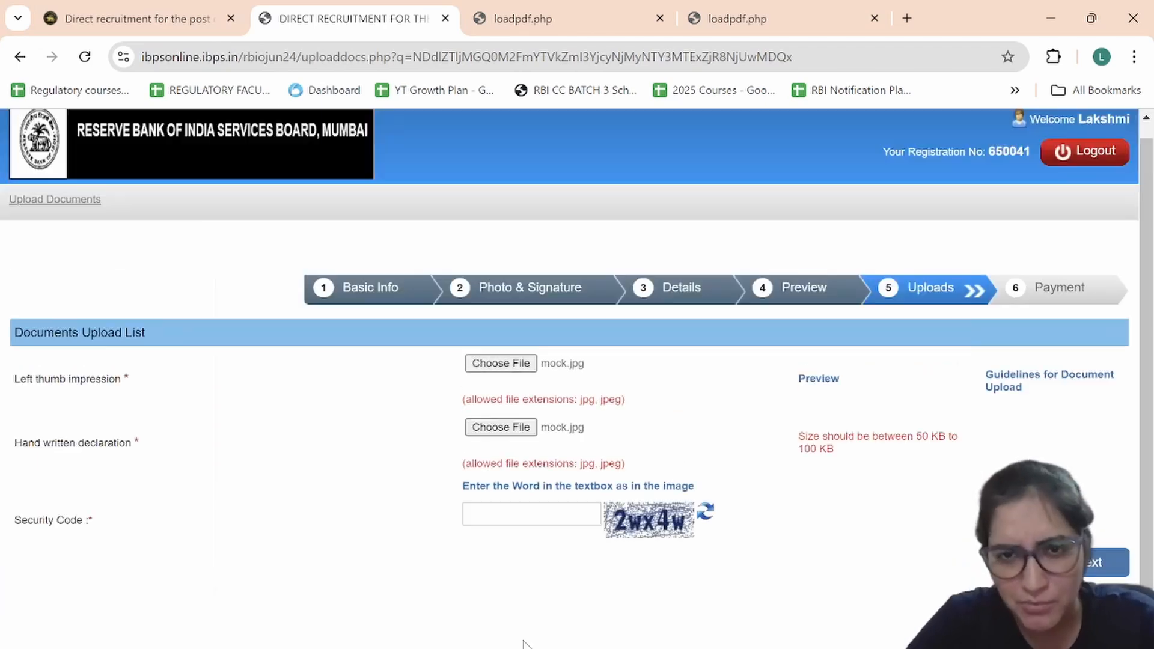
Step: Attach MockDe as the handwritten declaration and open the upload guidelines PDF
click(500, 428)
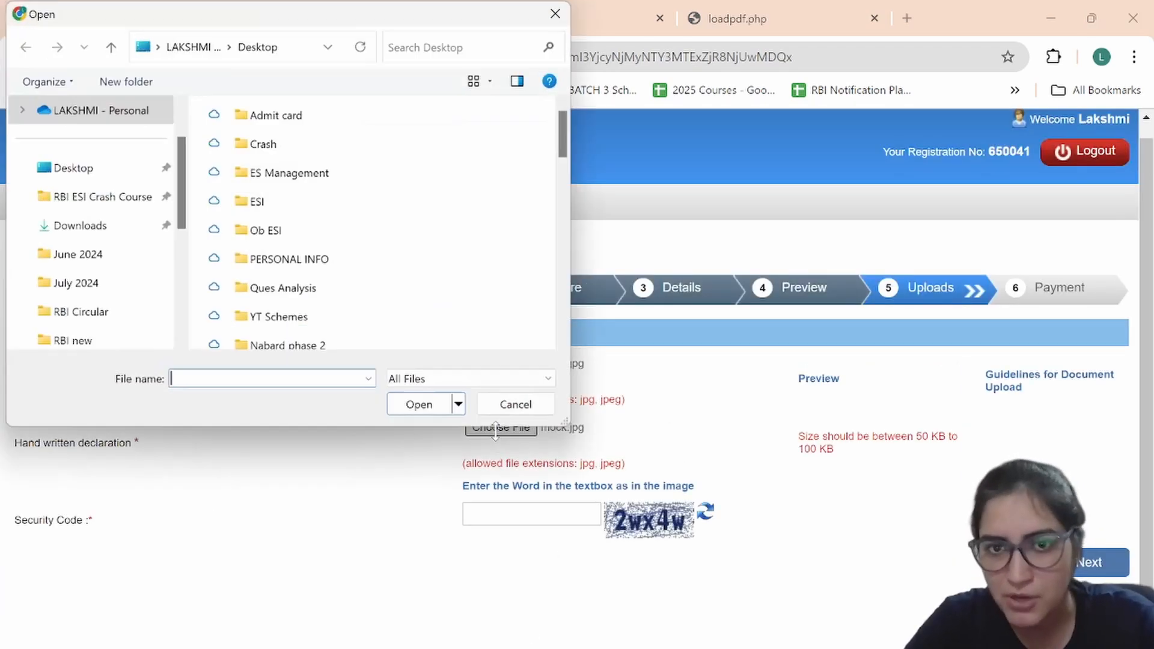
scroll(361, 324, down, 10)
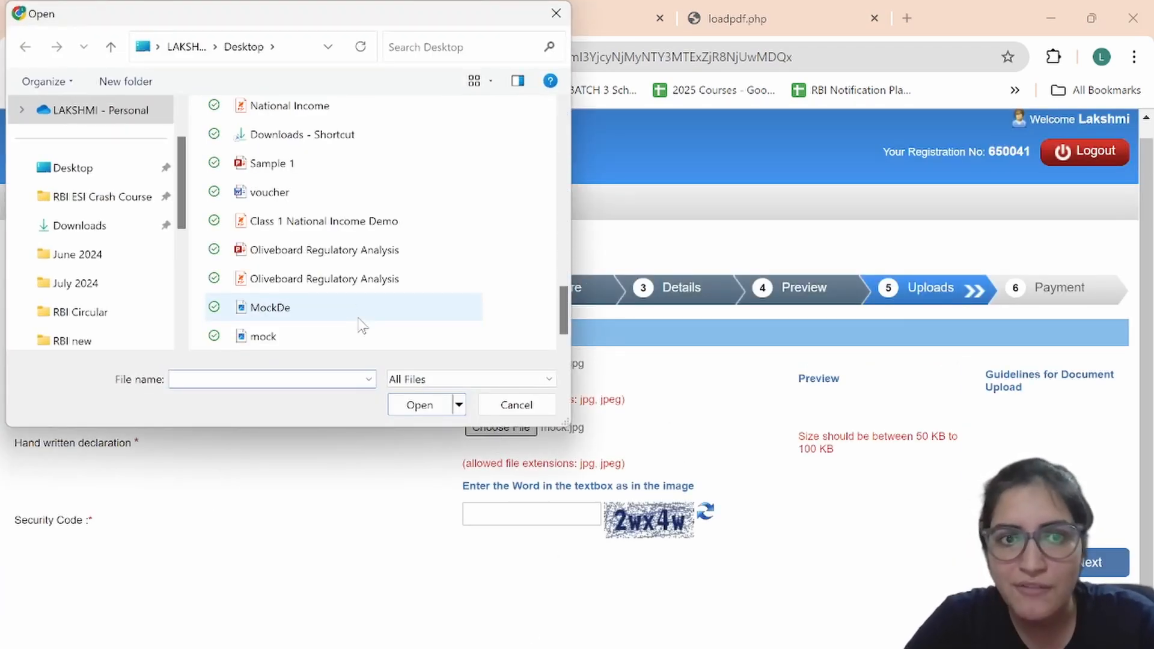
click(296, 312)
click(410, 408)
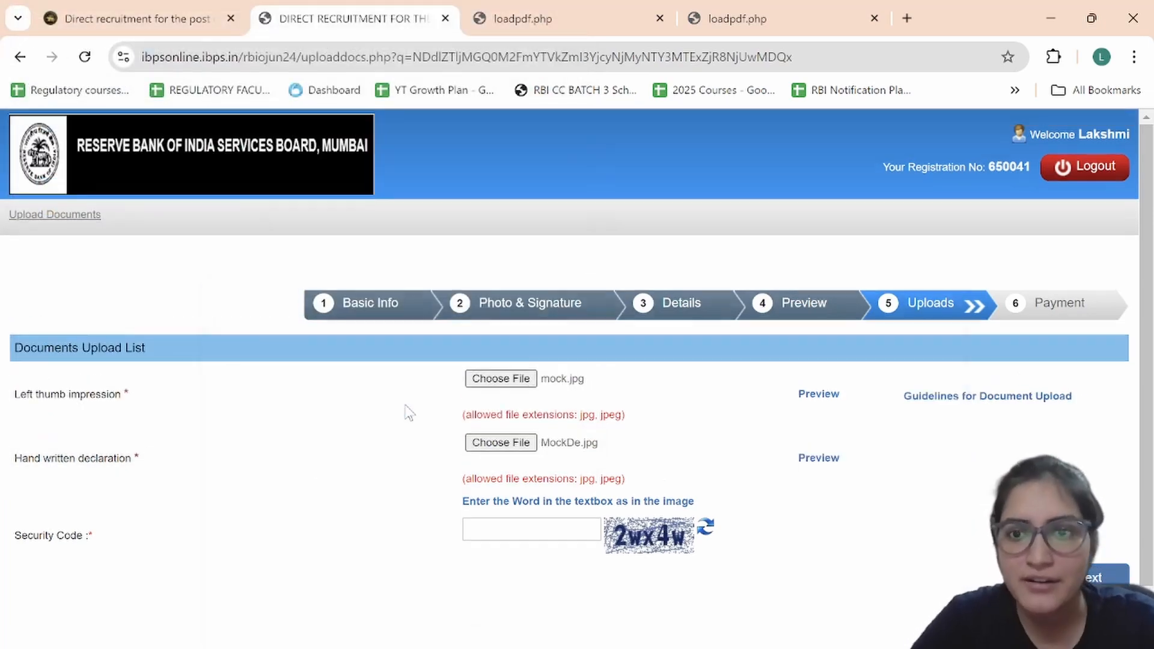
click(530, 13)
scroll(560, 424, down, 10)
scroll(560, 424, down, 5)
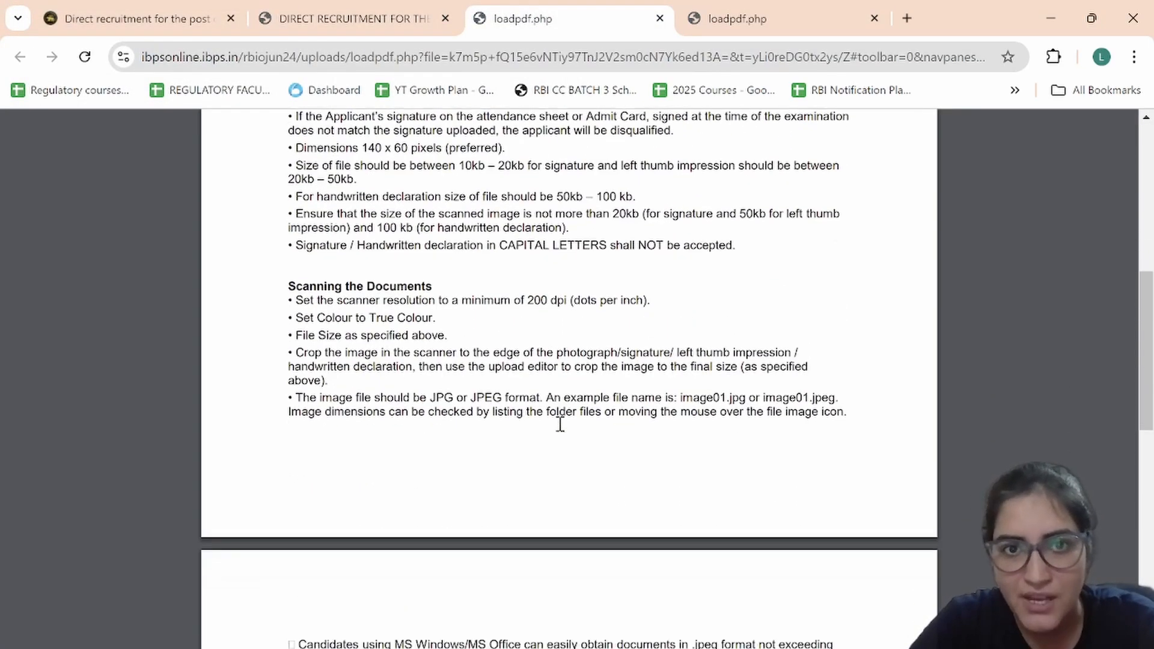
scroll(560, 423, up, 5)
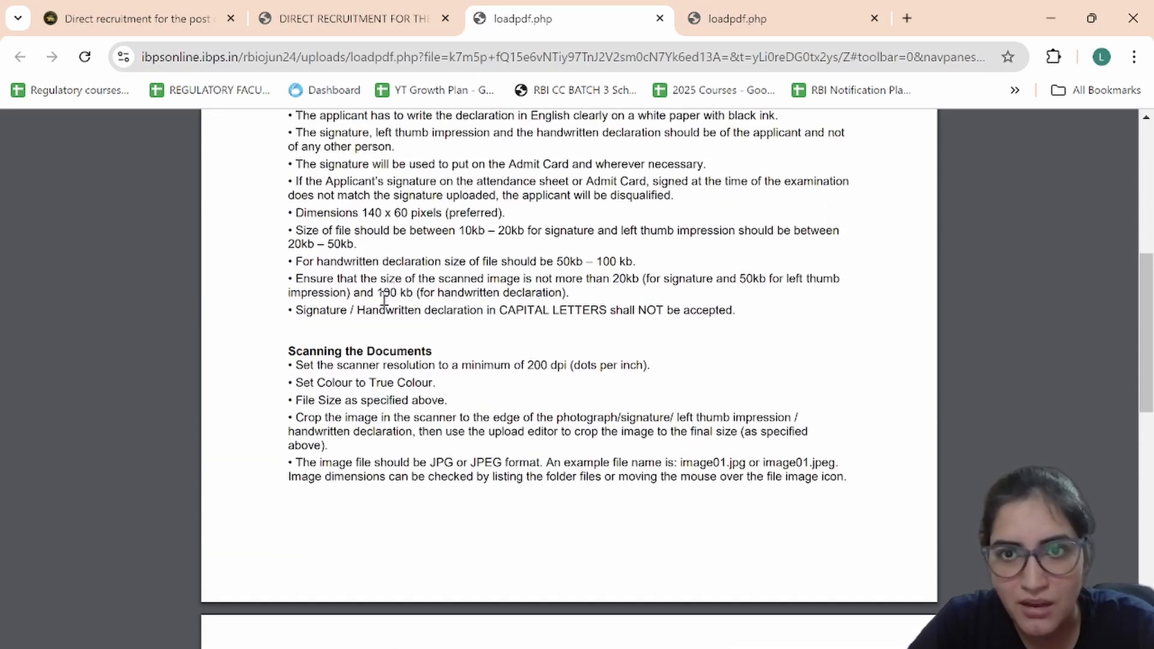
drag(384, 295, 445, 289)
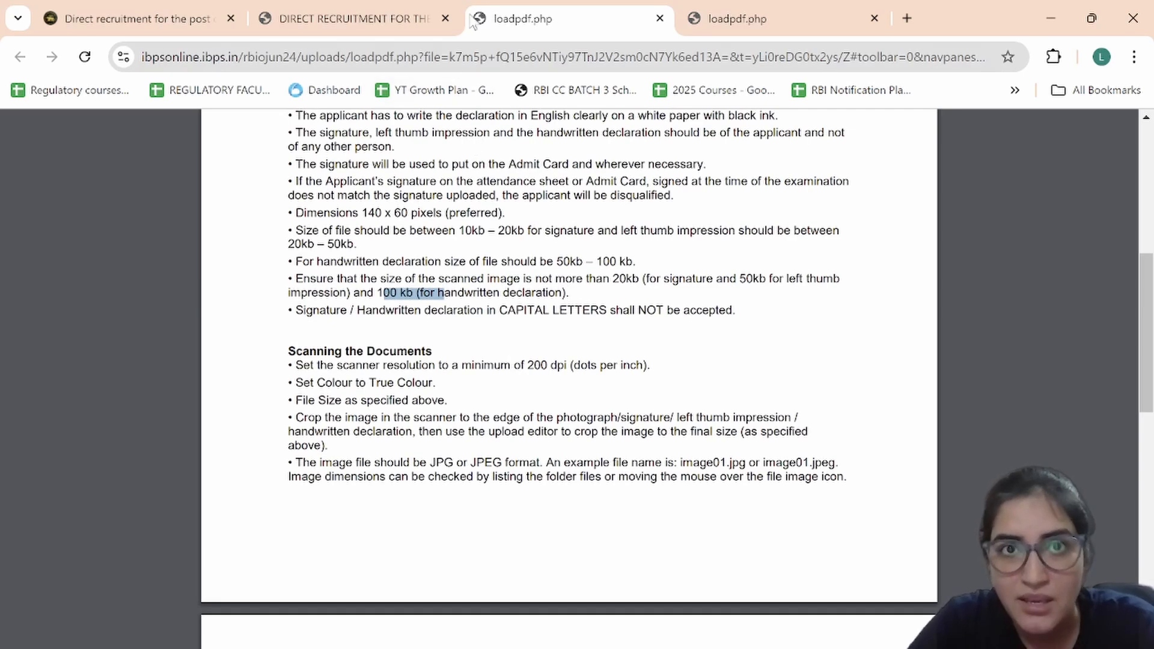
click(373, 9)
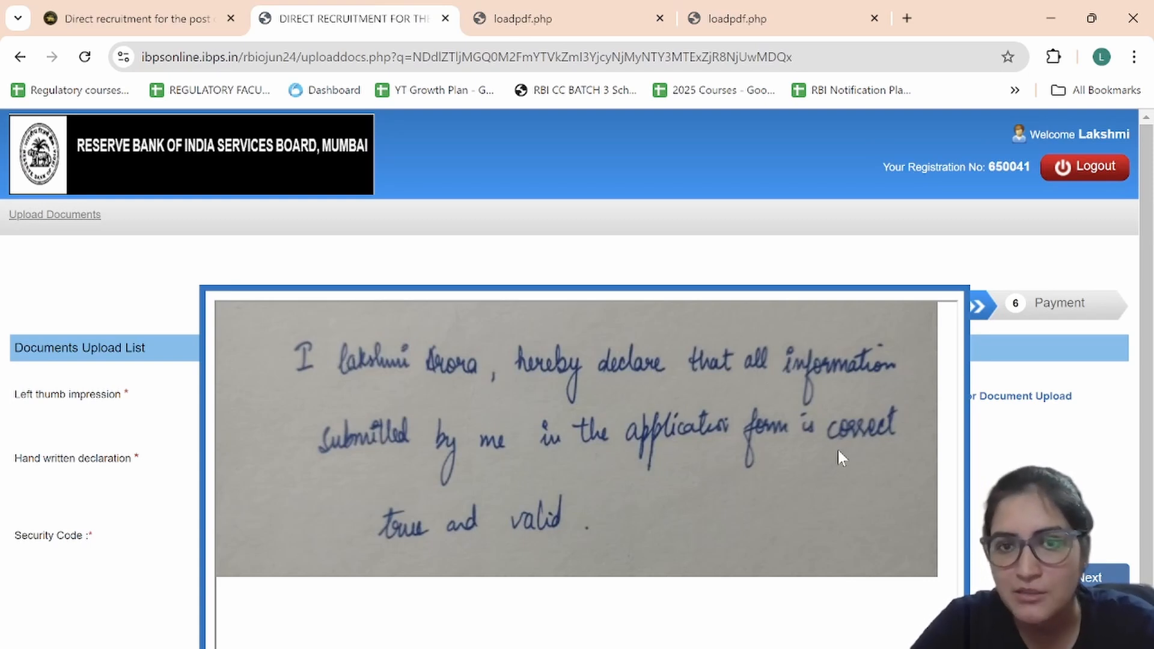
Step: Accept the handwritten declaration preview, enter the security code, and confirm Save & Next to submit the uploads
scroll(884, 394, down, 2)
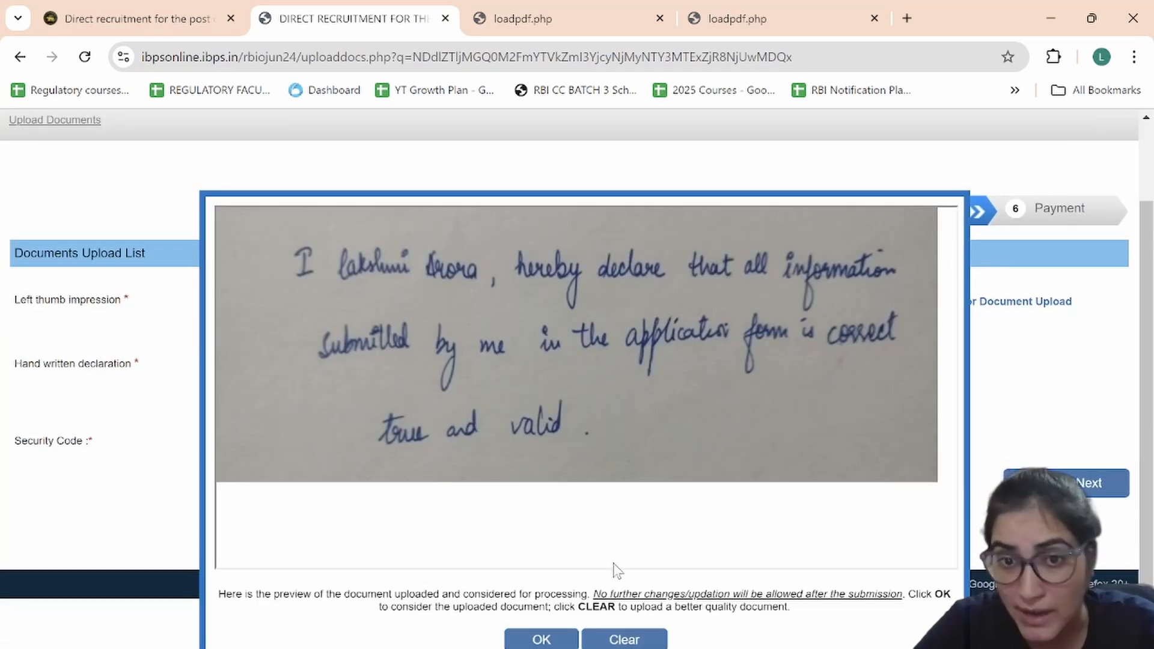
click(563, 641)
scroll(639, 580, up, 2)
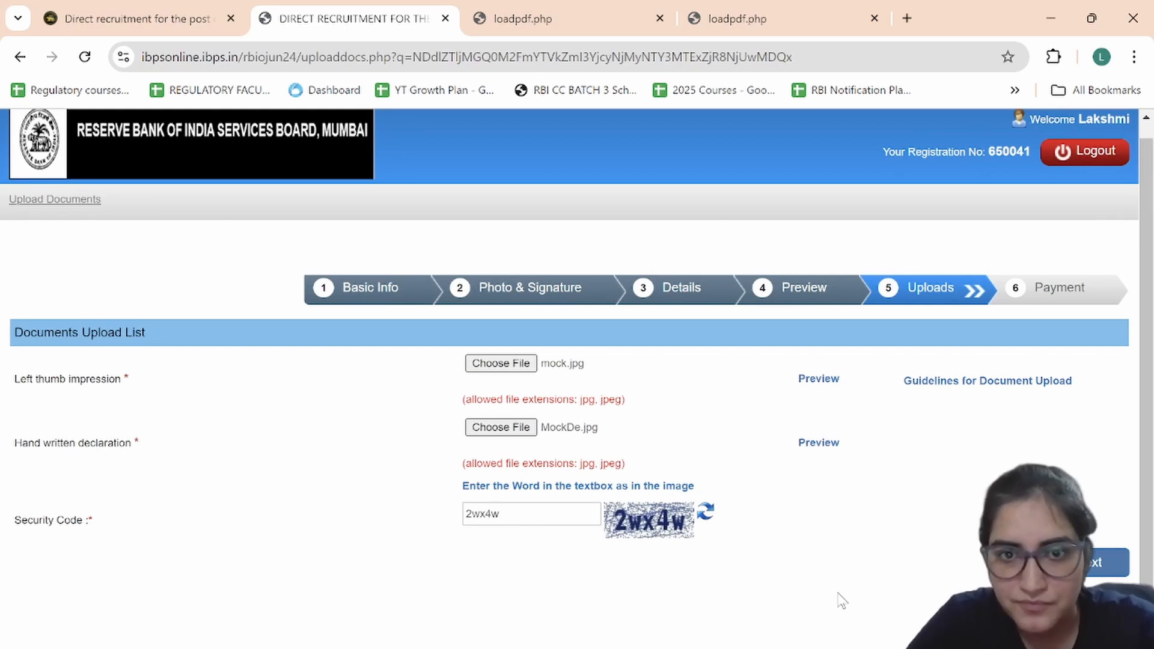
click(1109, 563)
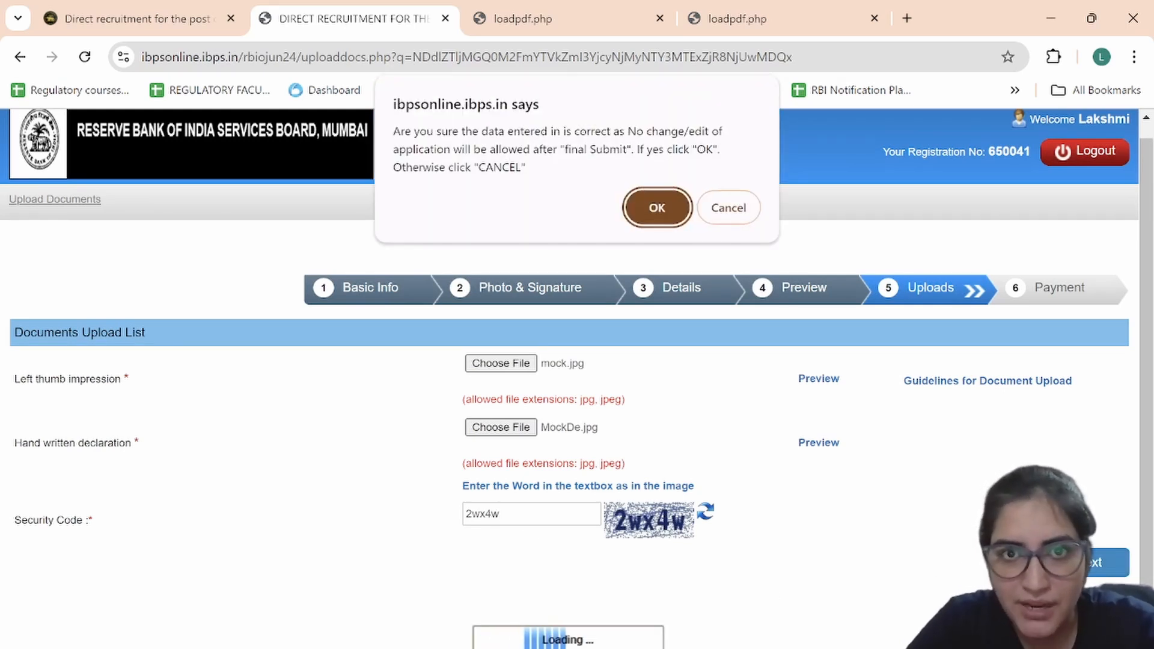
click(672, 219)
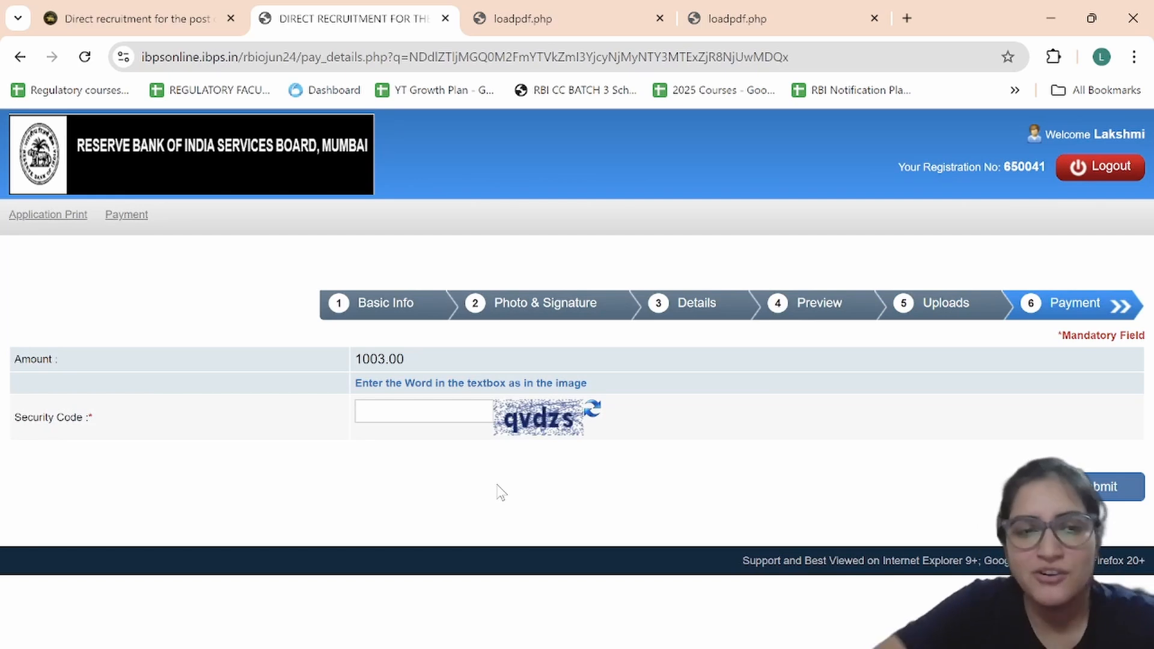
Step: Enter the payment security code, submit, and confirm proceeding to BillDesk for ₹1003.00, then switch to OBS
click(437, 416)
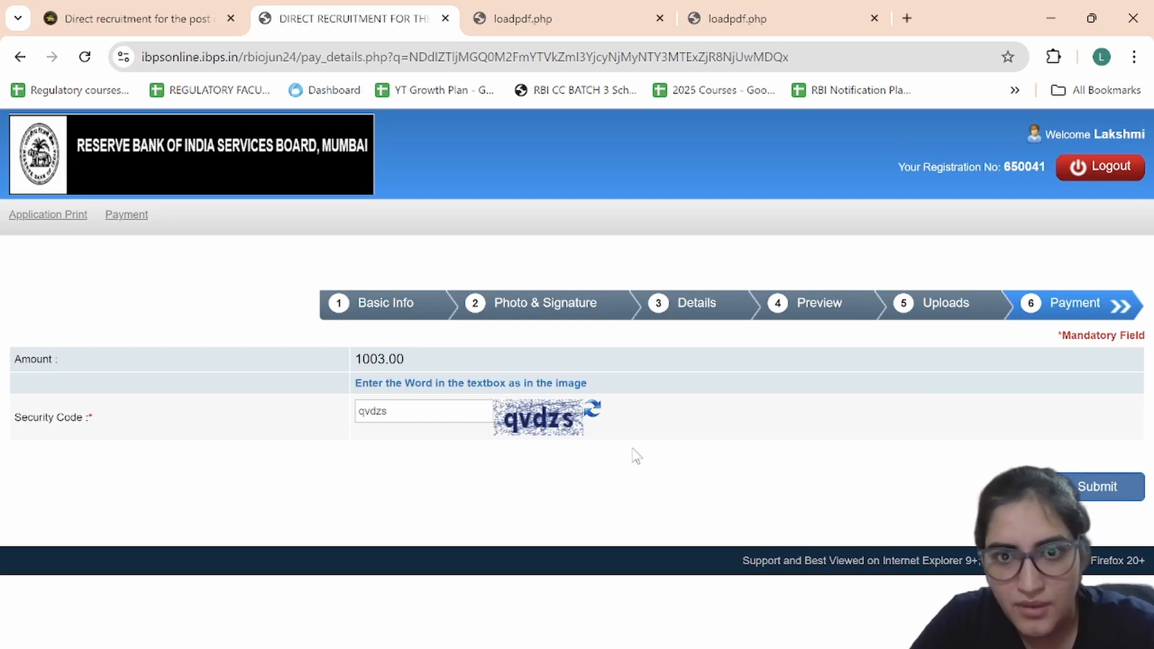
click(1102, 485)
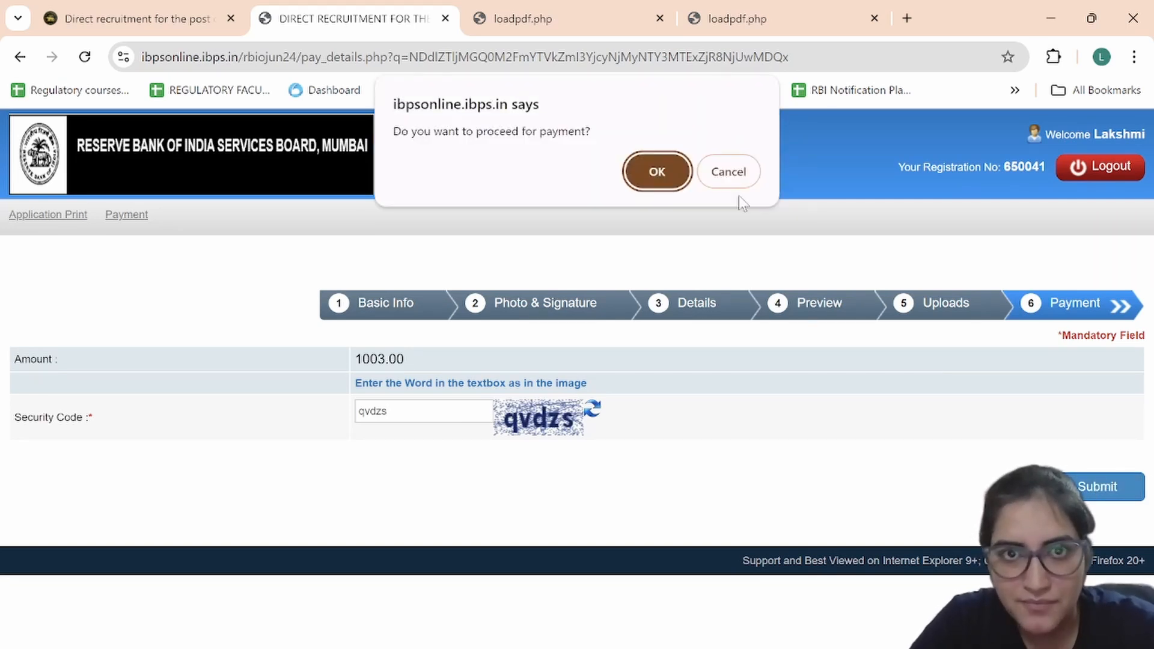
click(675, 169)
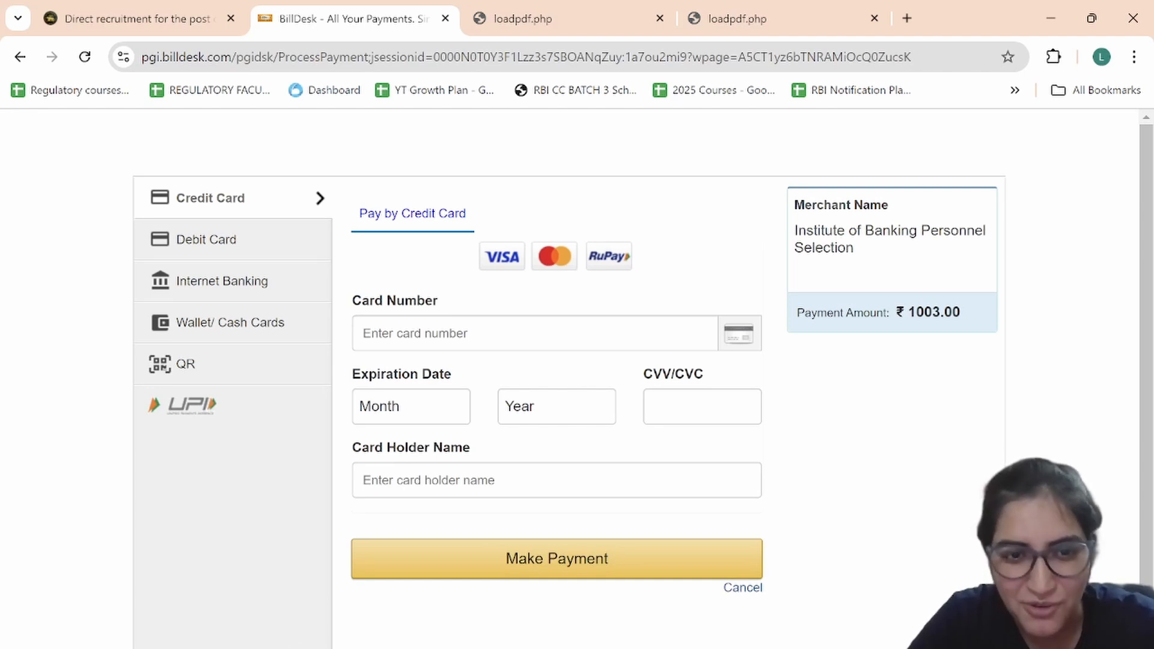
click(228, 647)
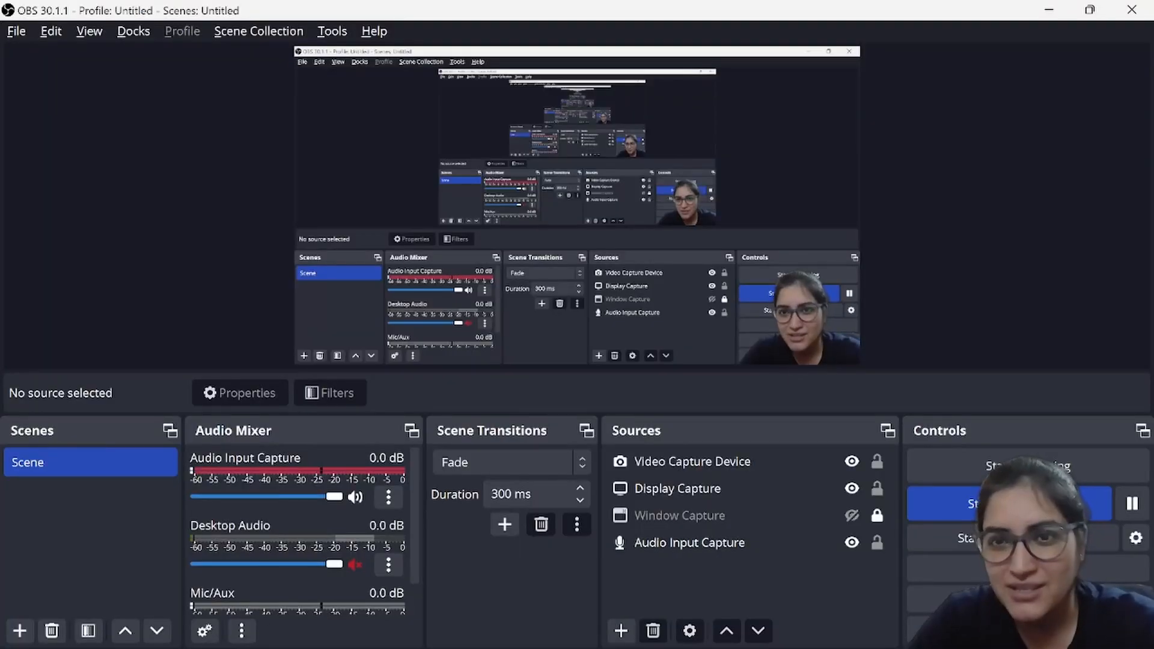
Step: Select the Audio Input Capture source in OBS Studio
click(616, 543)
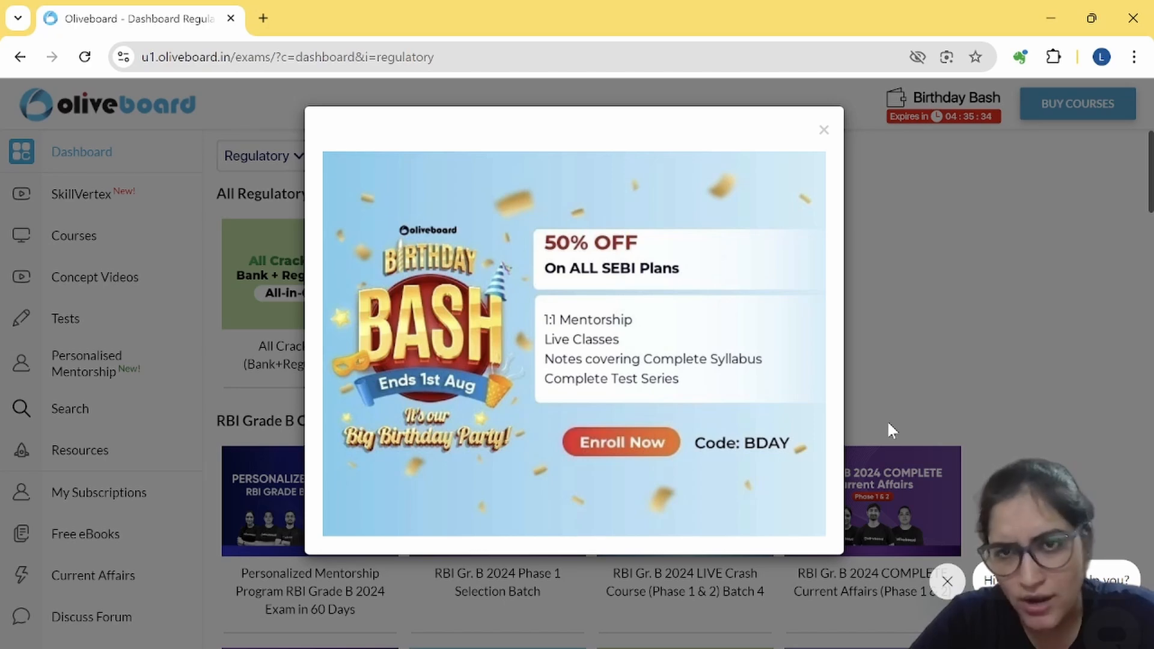
Step: Dismiss the Birthday Bash offer and open the RBI Gr. B 2024 COMPLETE Current Affairs course
click(826, 132)
scroll(765, 265, down, 3)
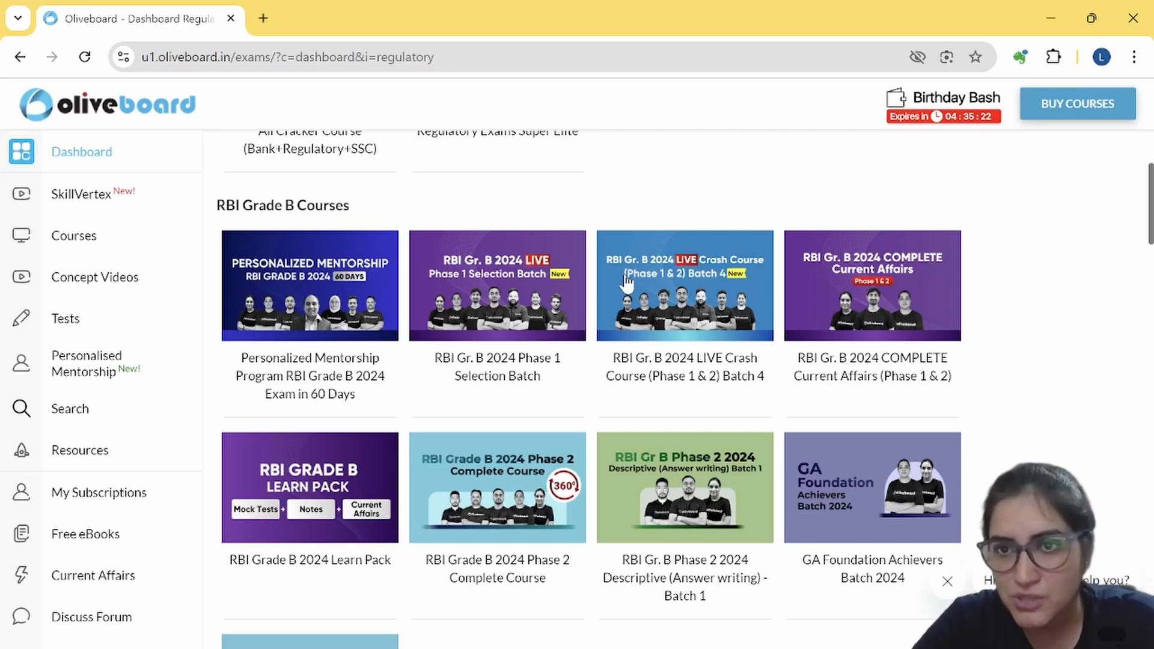
click(872, 282)
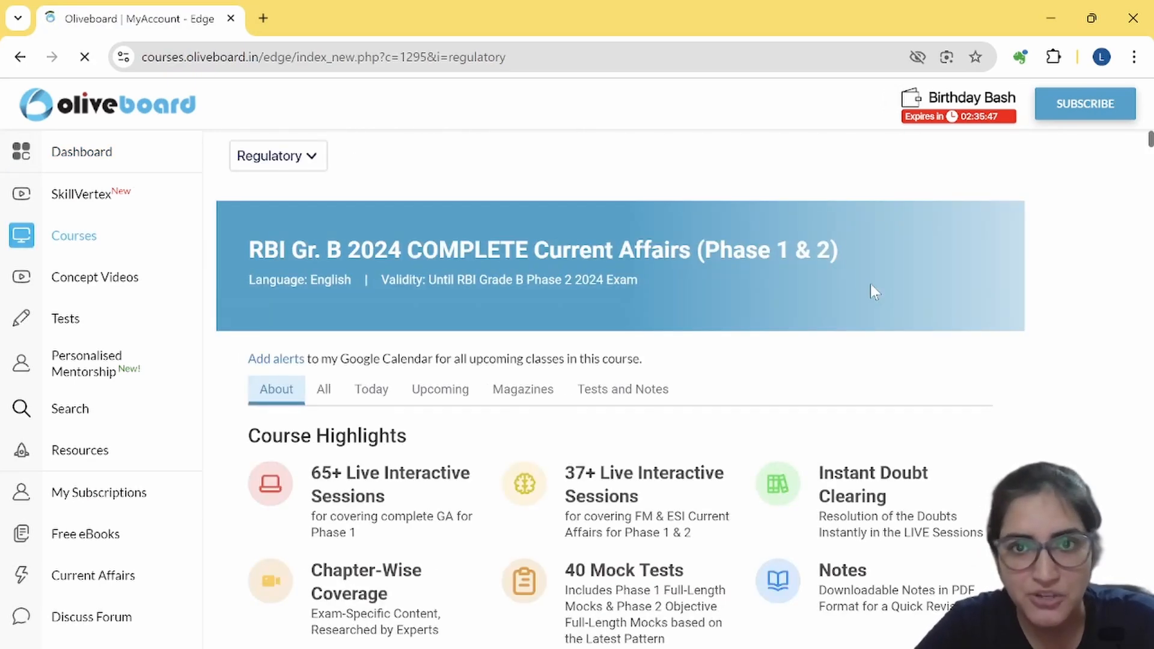
Step: Review the course's faculty details and class schedule, then return to the Regulatory dashboard
scroll(667, 435, down, 15)
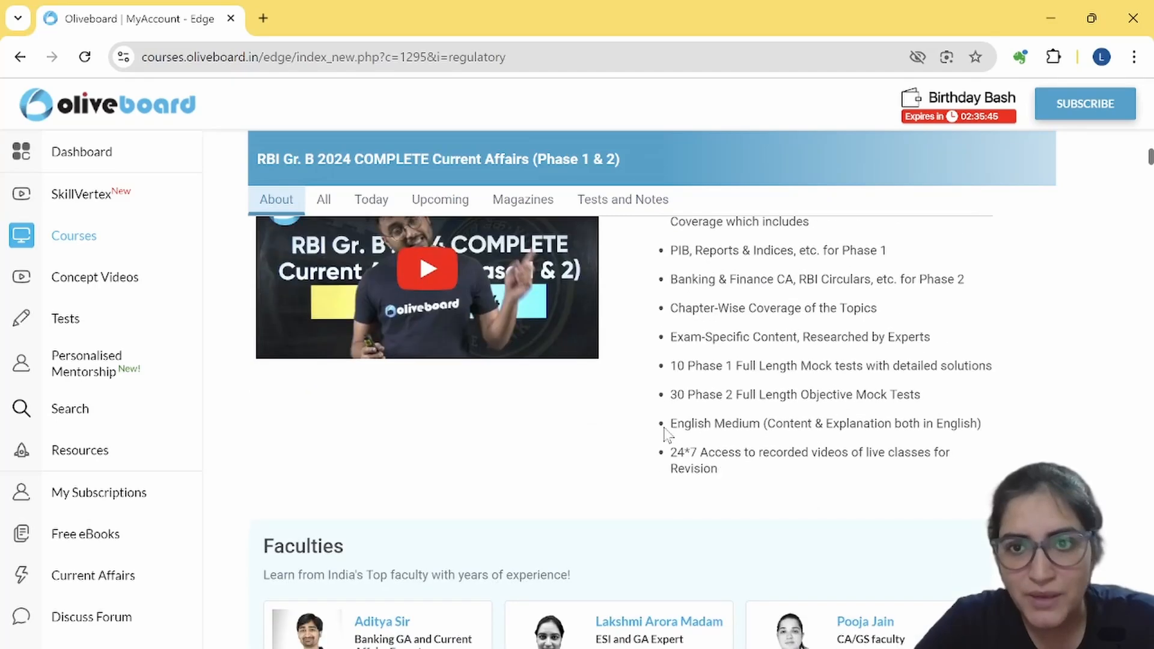
scroll(665, 428, down, 2)
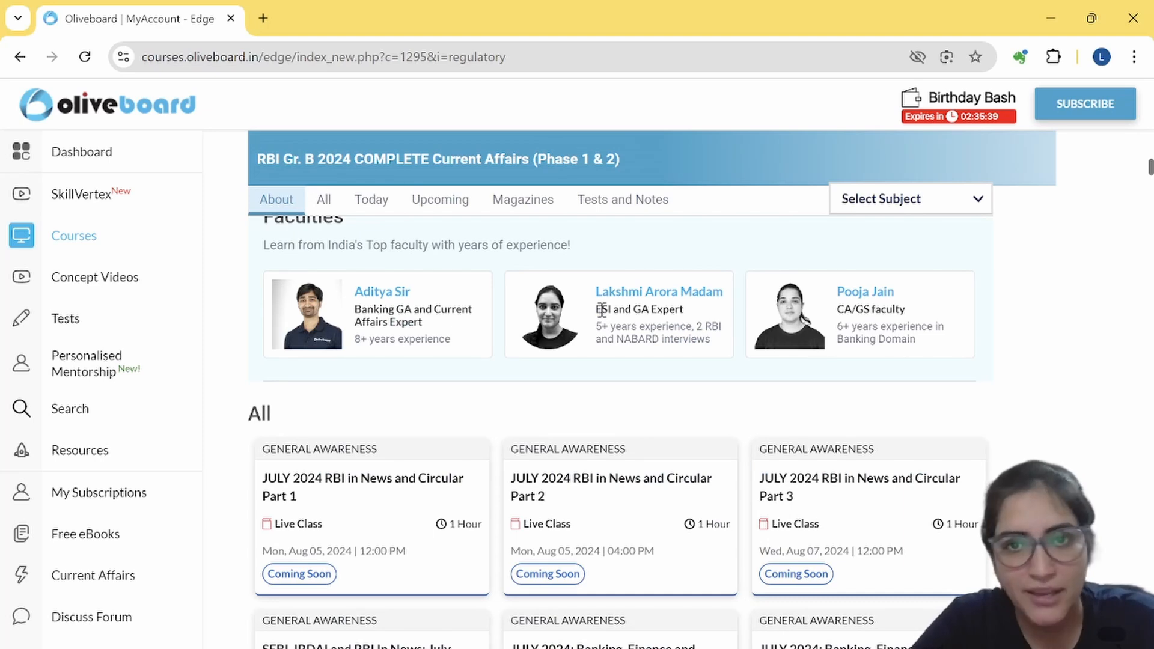
drag(597, 310, 634, 309)
drag(881, 312, 846, 305)
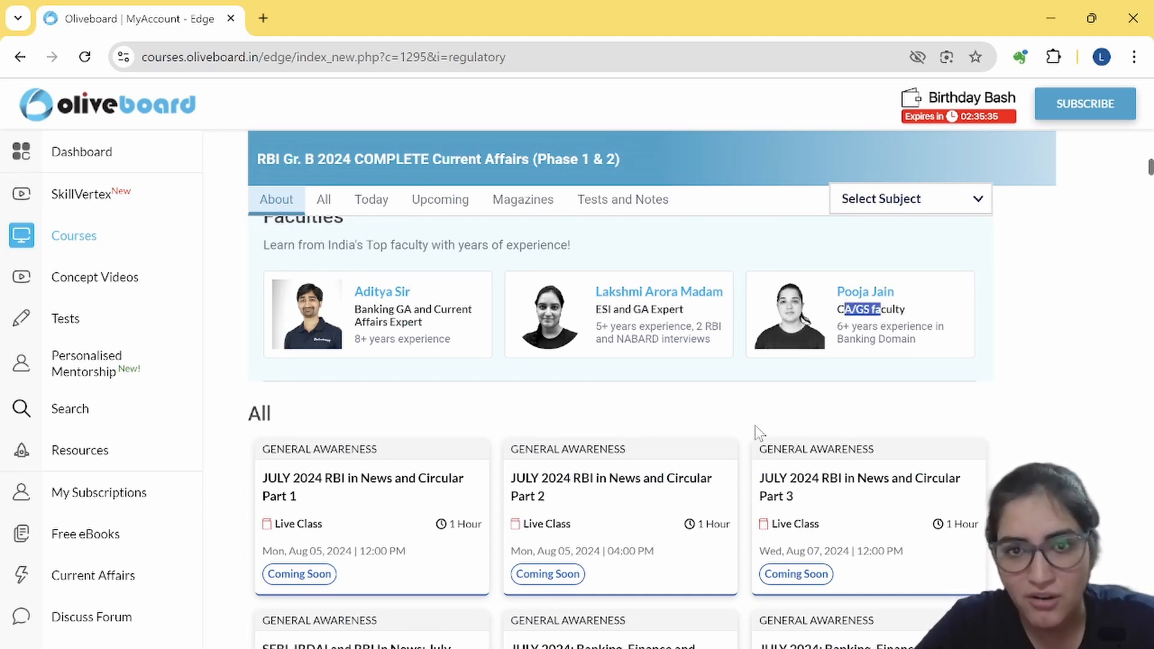
scroll(756, 432, down, 3)
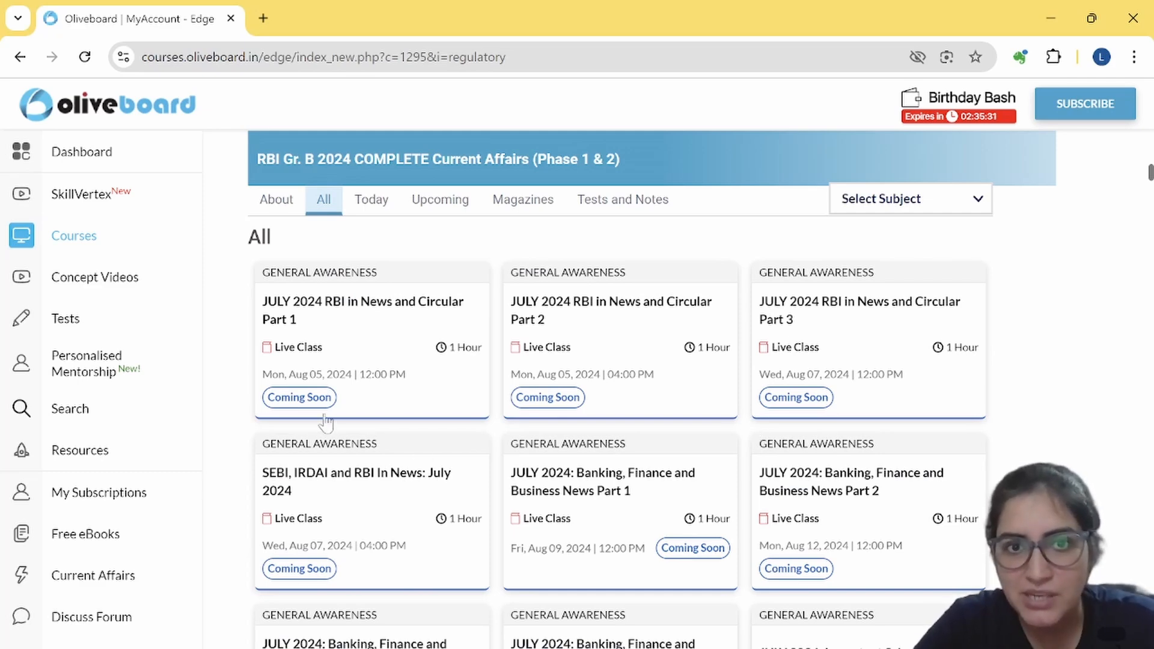
scroll(476, 472, down, 9)
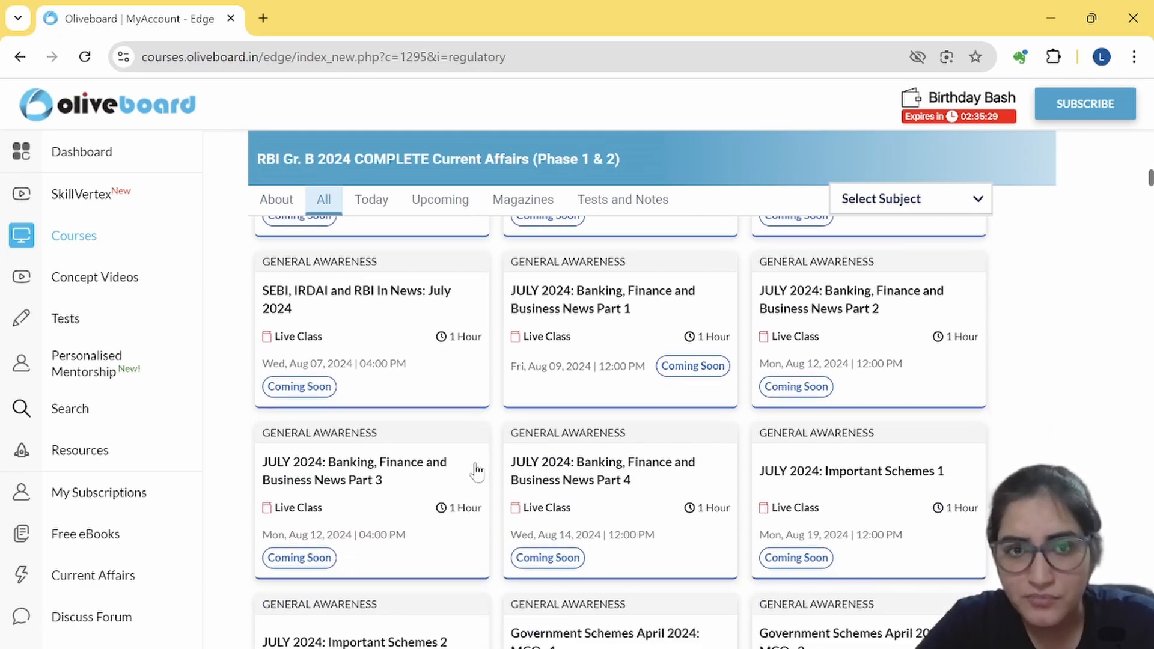
scroll(476, 472, down, 13)
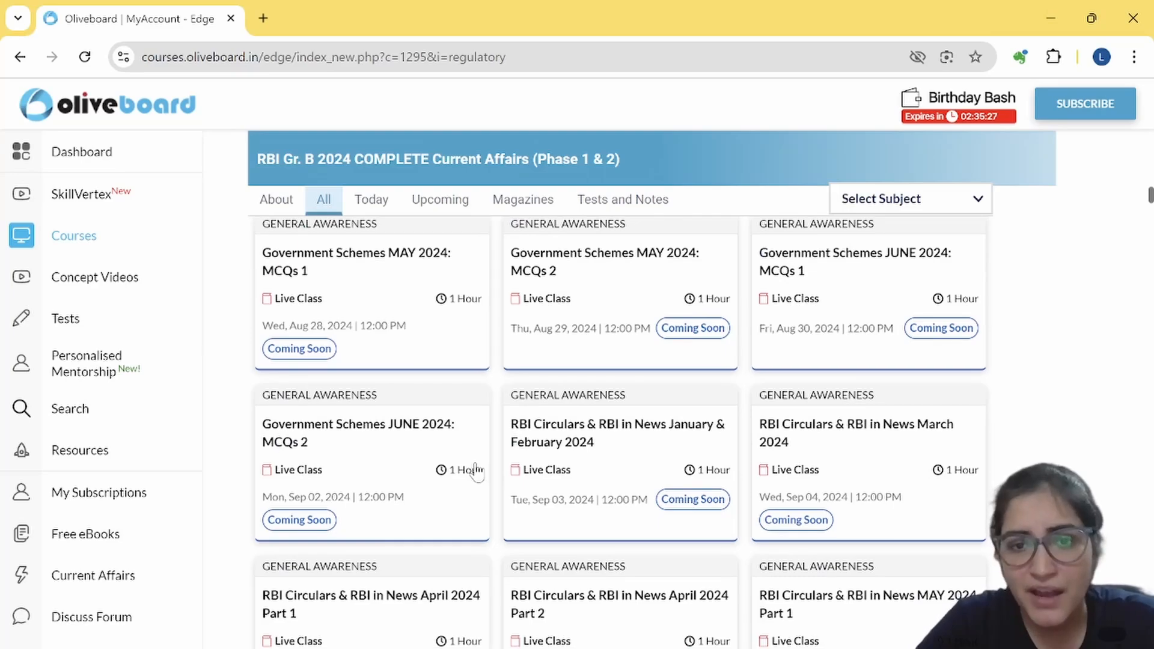
scroll(479, 470, up, 20)
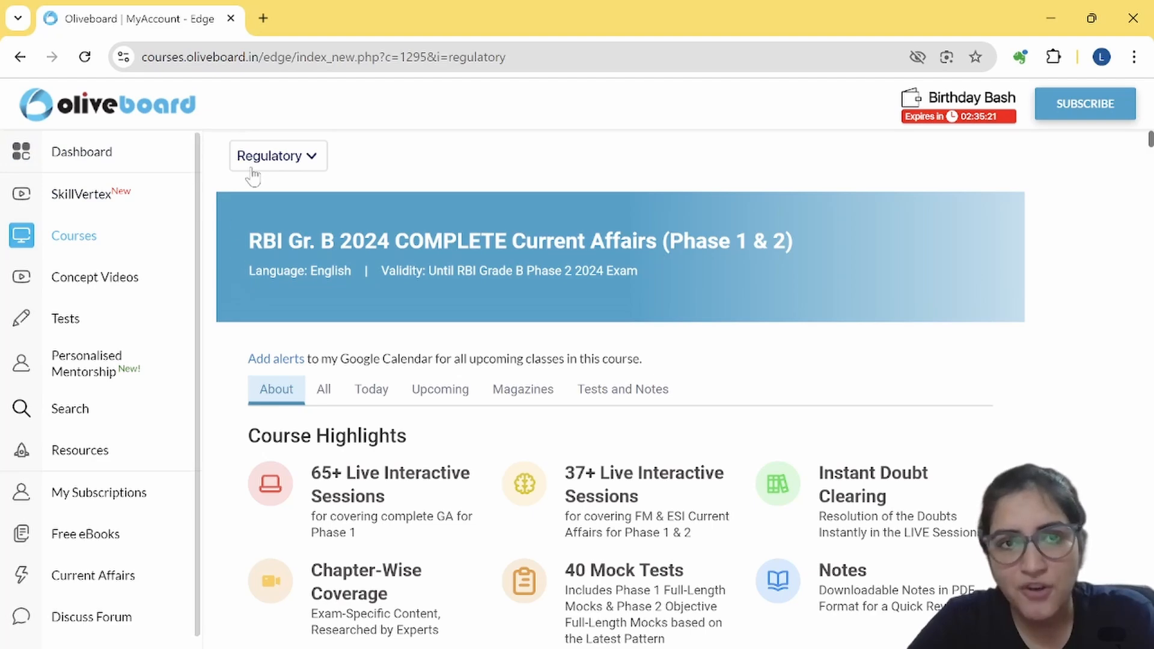
click(80, 155)
Step: Scroll past the SEBI and IFSCA sections and open the NABARD Gr A 2024 Crash Course (Phase 1 & 2) card
scroll(420, 391, down, 3)
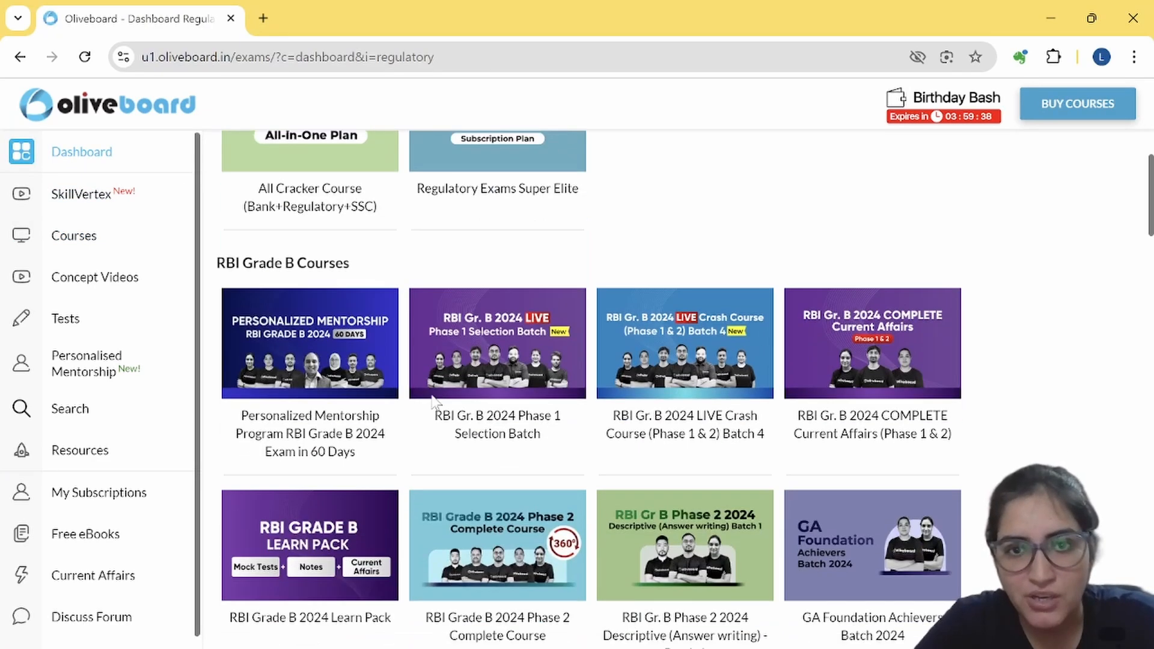
scroll(433, 404, down, 2)
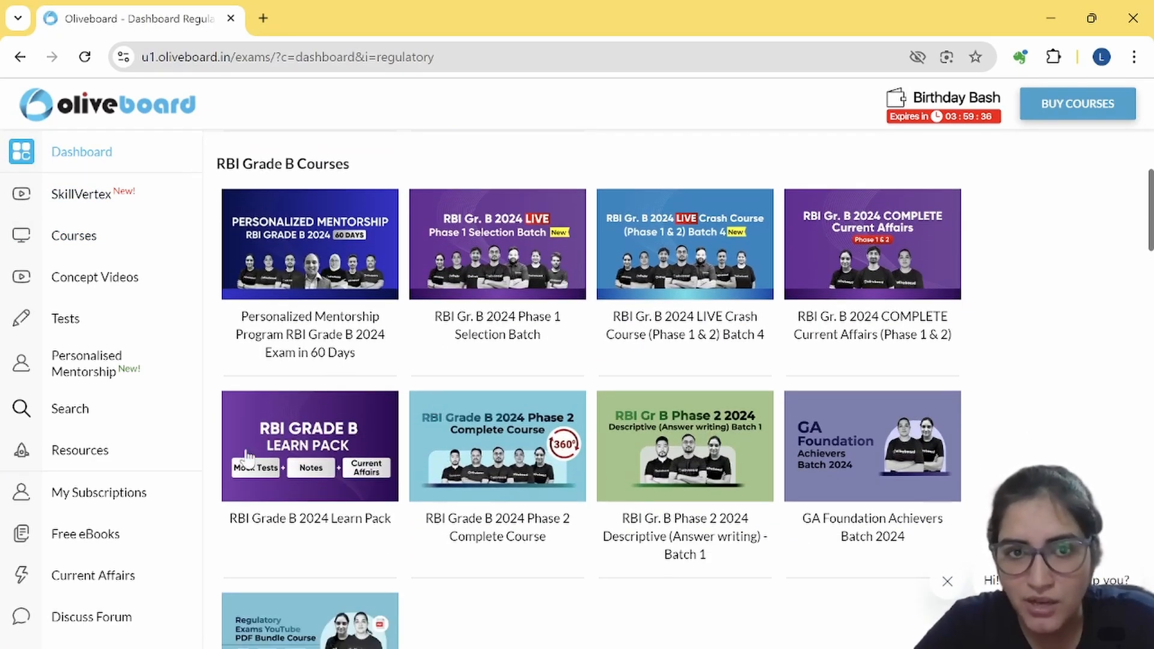
scroll(322, 415, down, 2)
scroll(321, 415, down, 1)
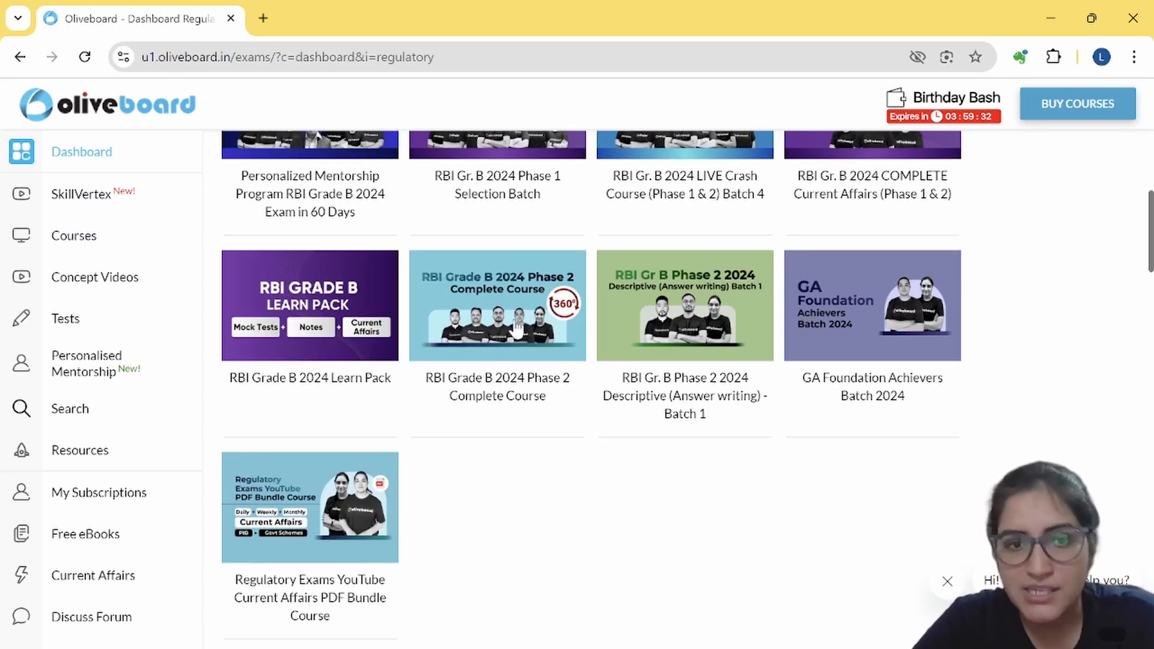
scroll(517, 330, down, 6)
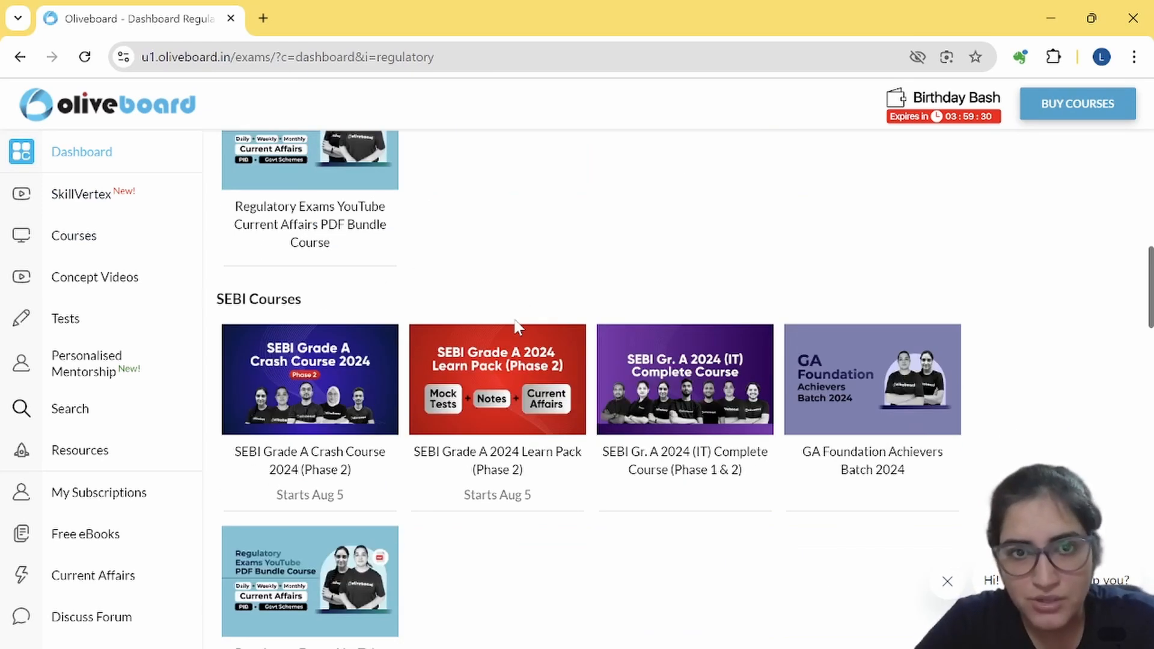
scroll(517, 328, down, 2)
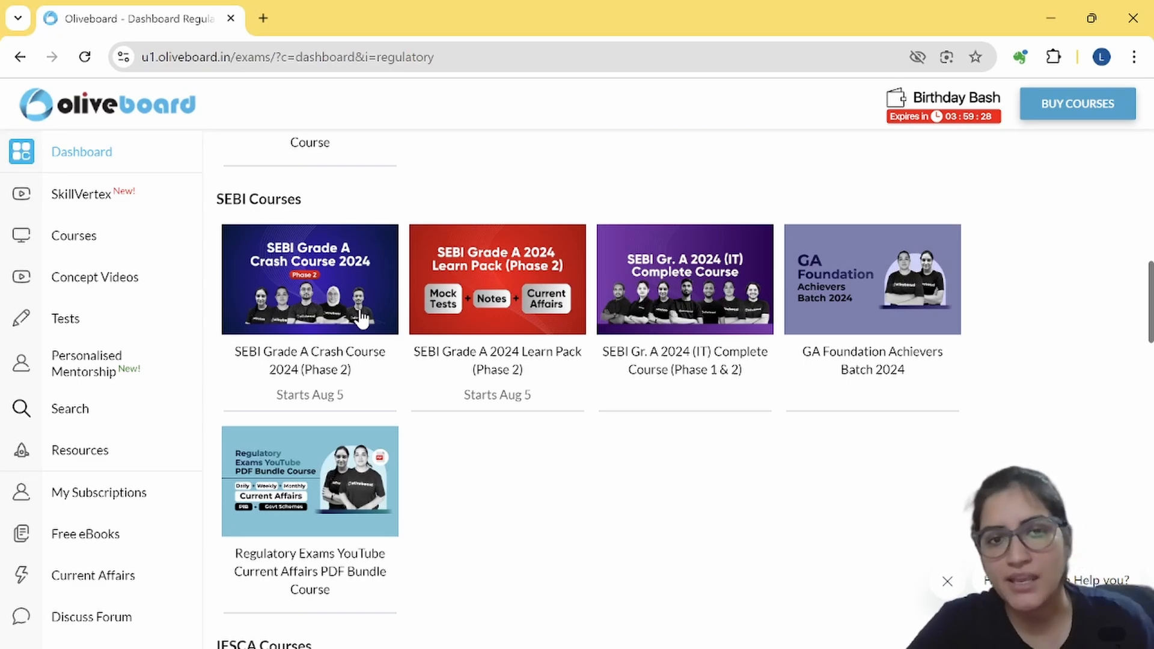
scroll(567, 395, down, 7)
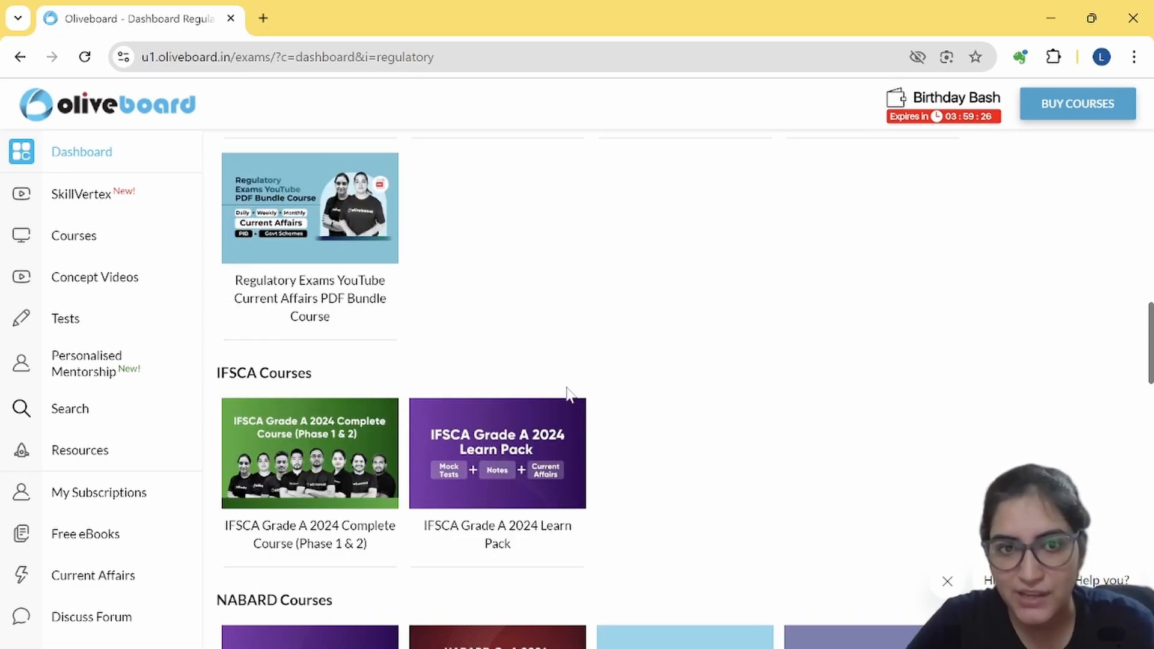
scroll(568, 397, down, 2)
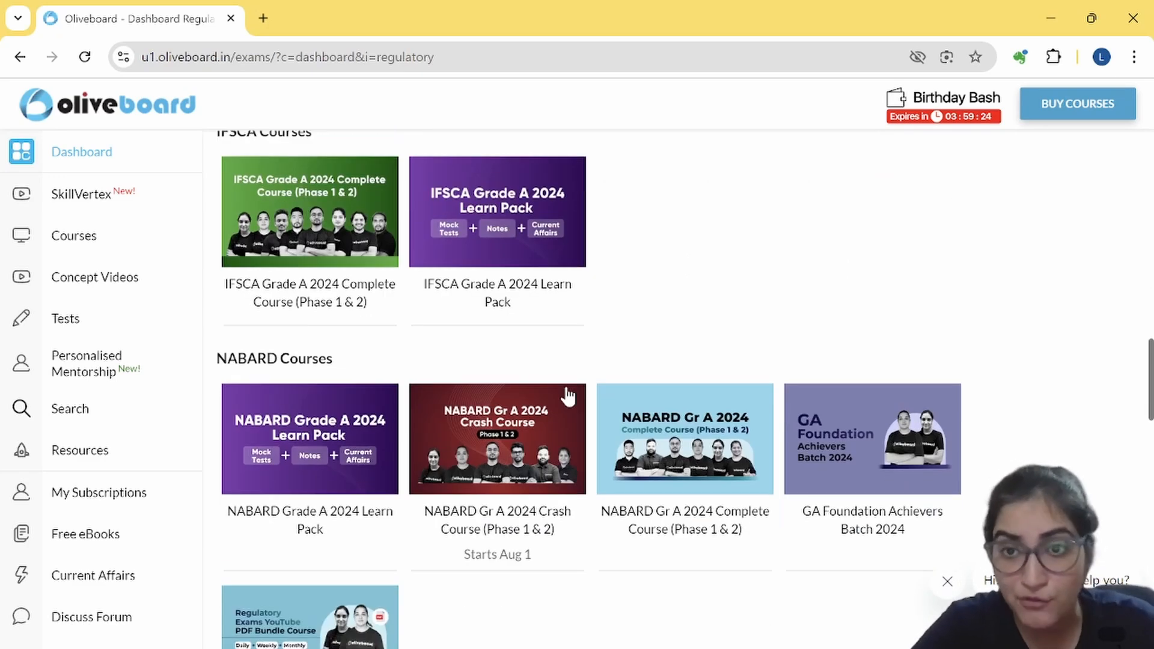
scroll(568, 396, down, 1)
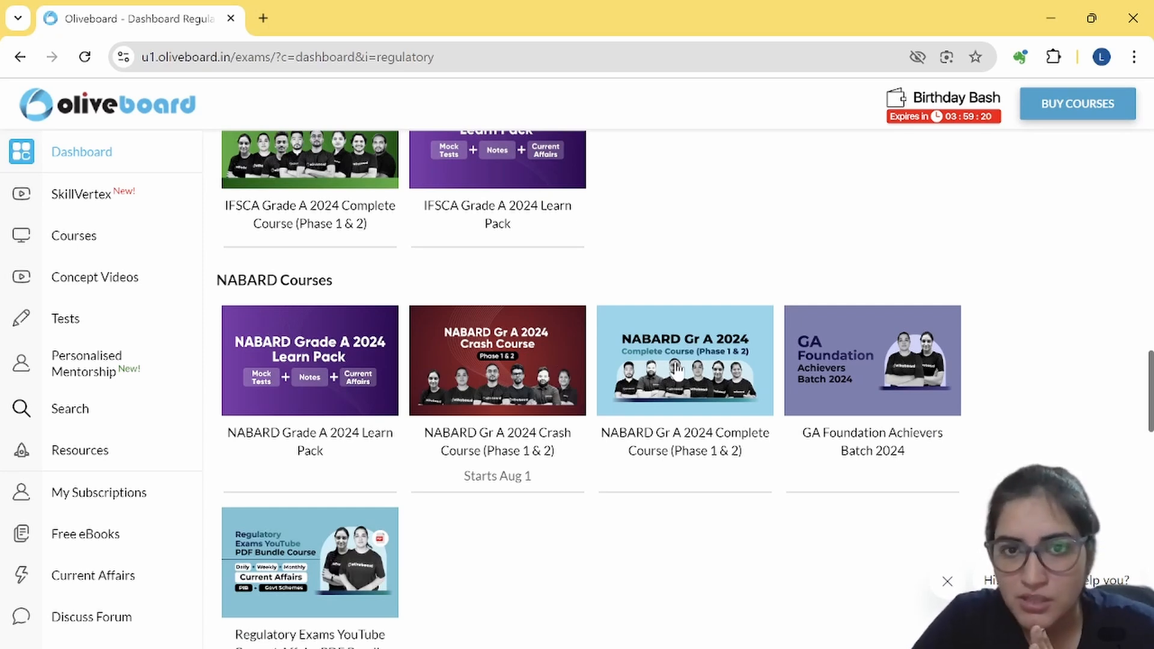
click(558, 385)
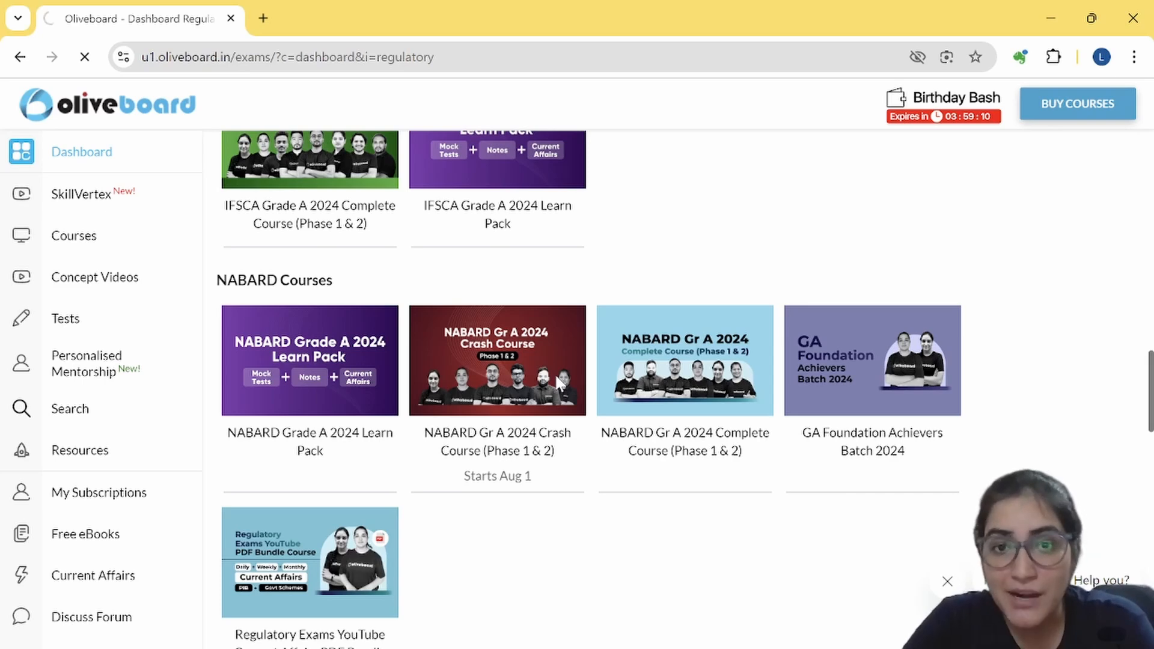
Step: Show today's classes for the NABARD crash course and filter them to the ARD subject
scroll(469, 413, down, 3)
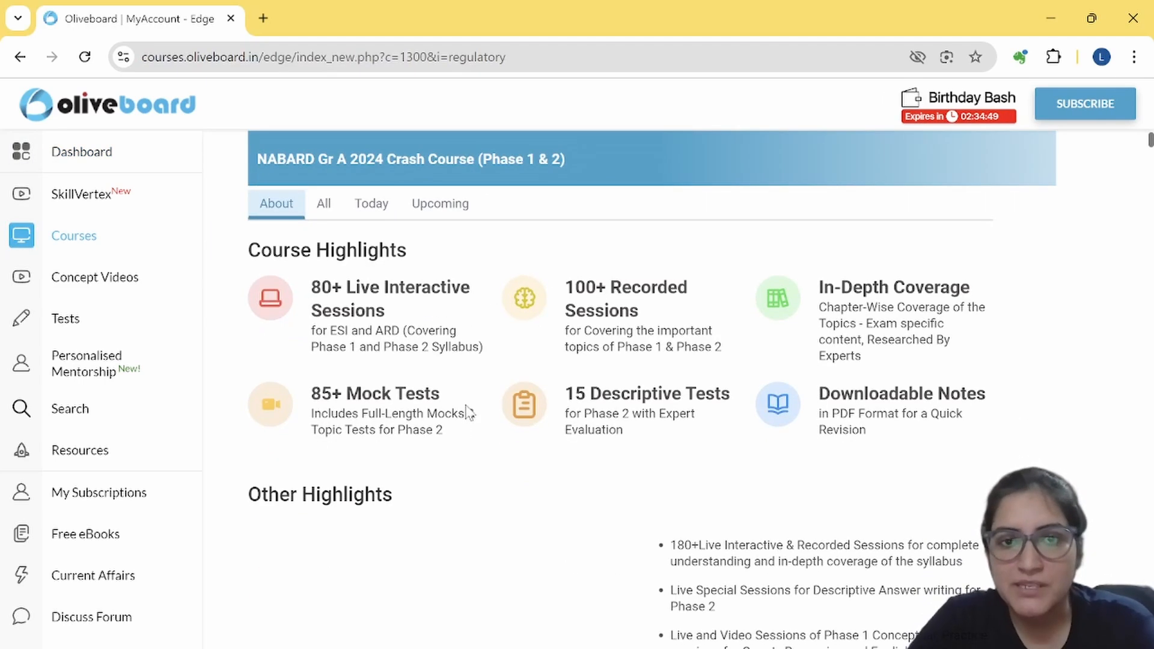
click(373, 210)
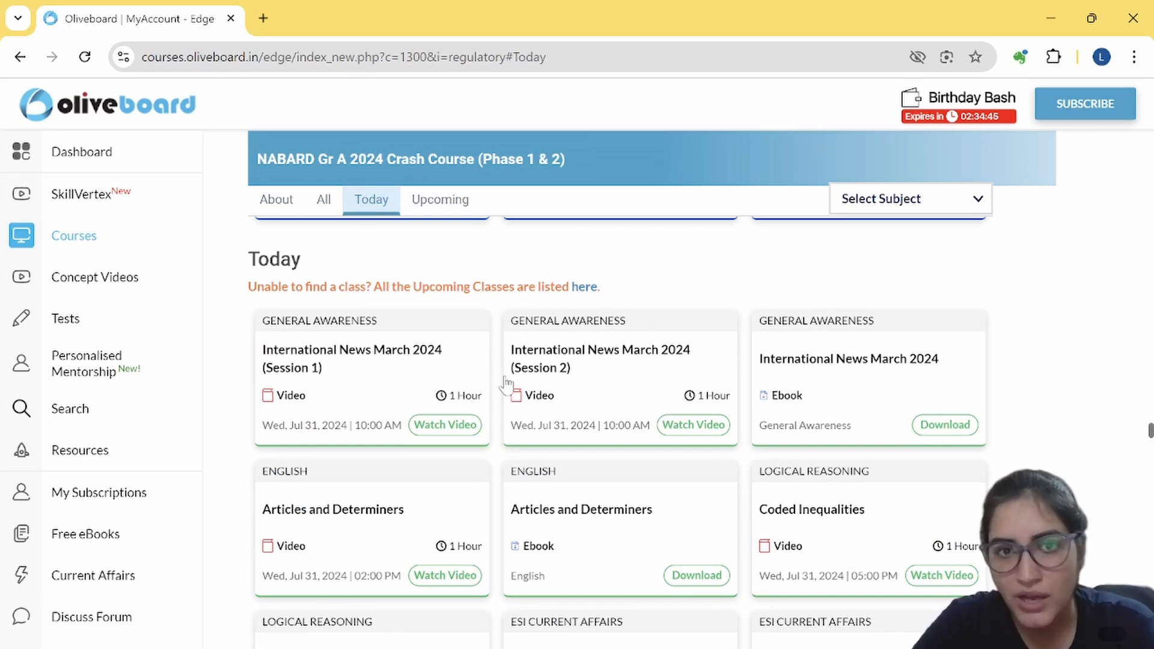
scroll(505, 381, down, 1)
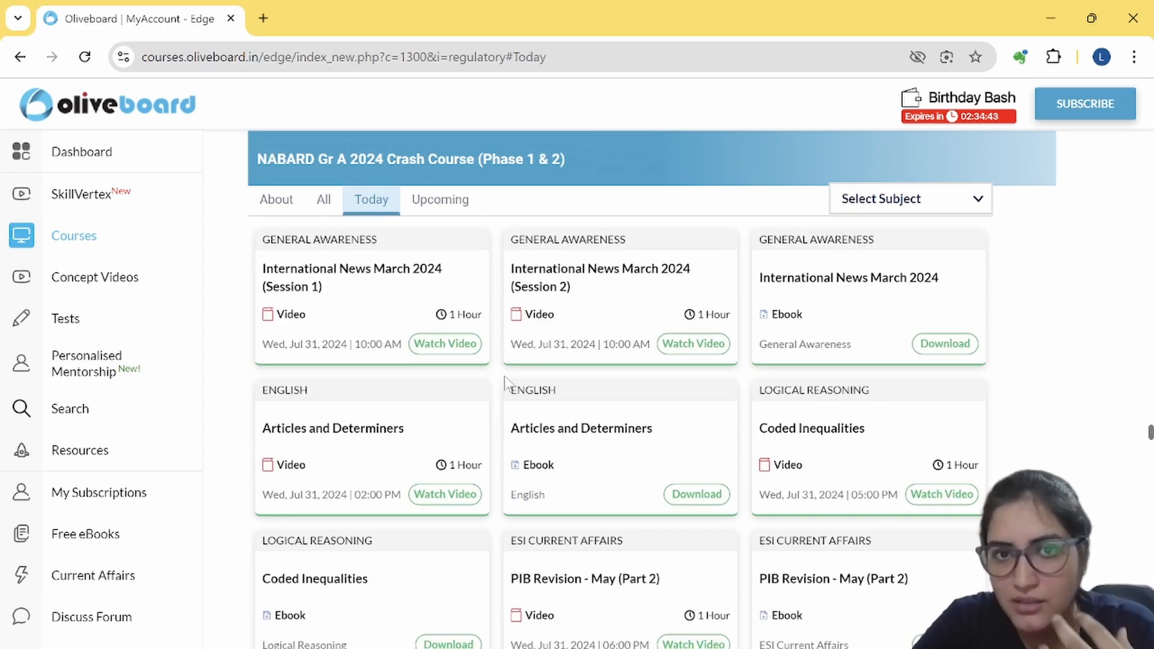
scroll(505, 380, down, 1)
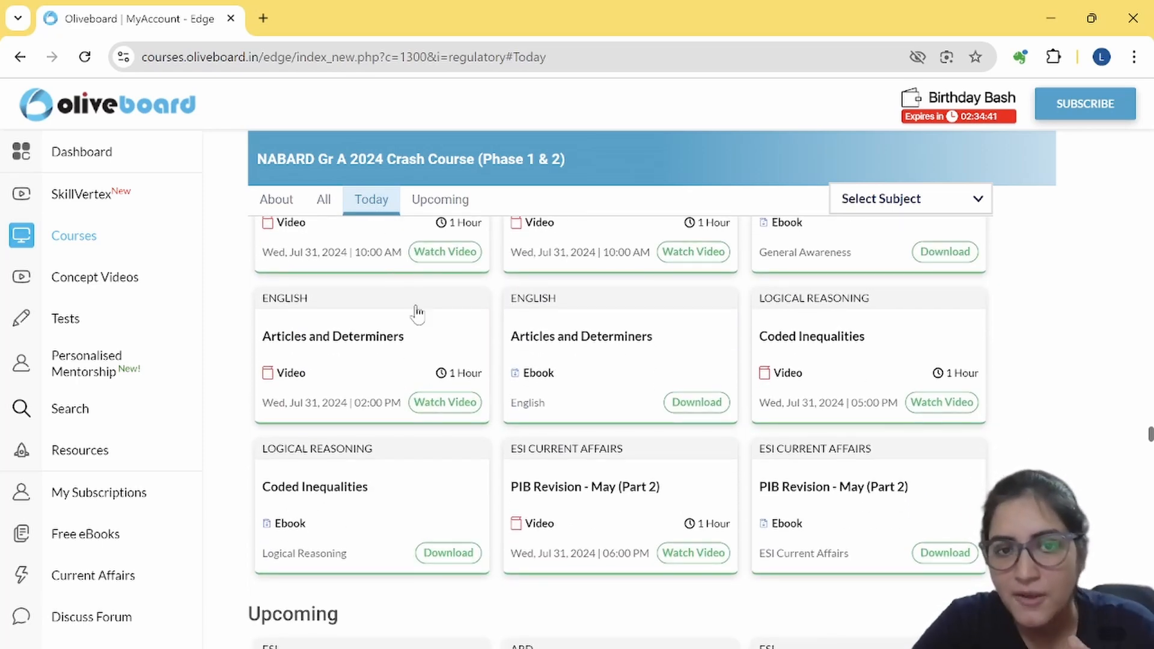
scroll(431, 392, down, 1)
click(929, 201)
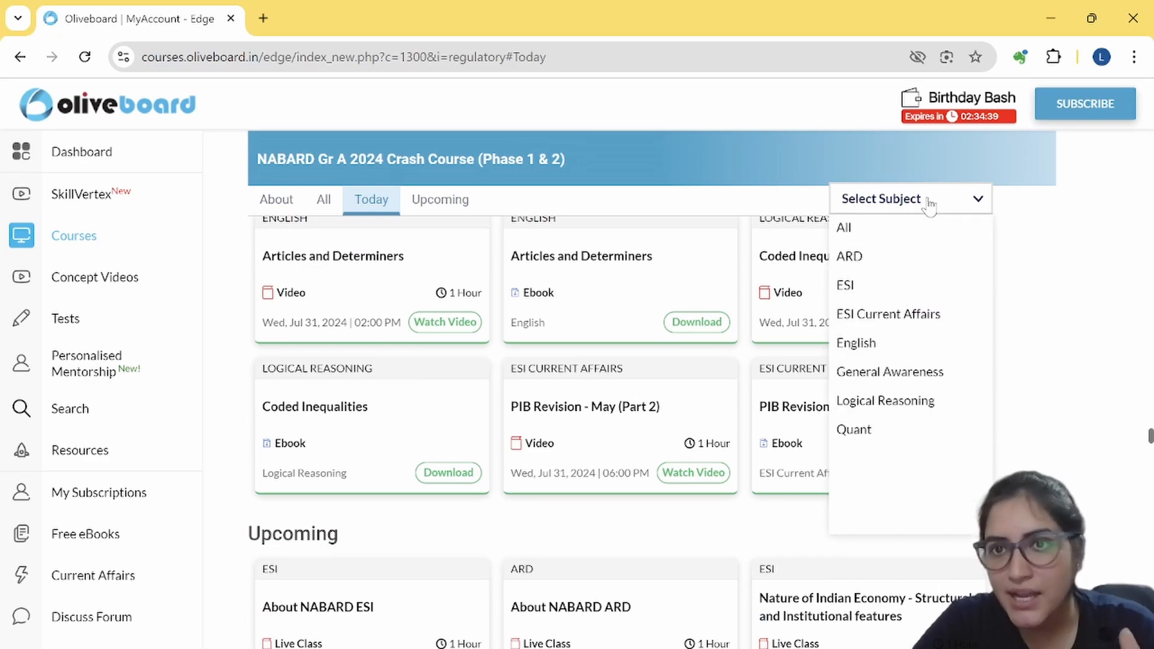
click(858, 256)
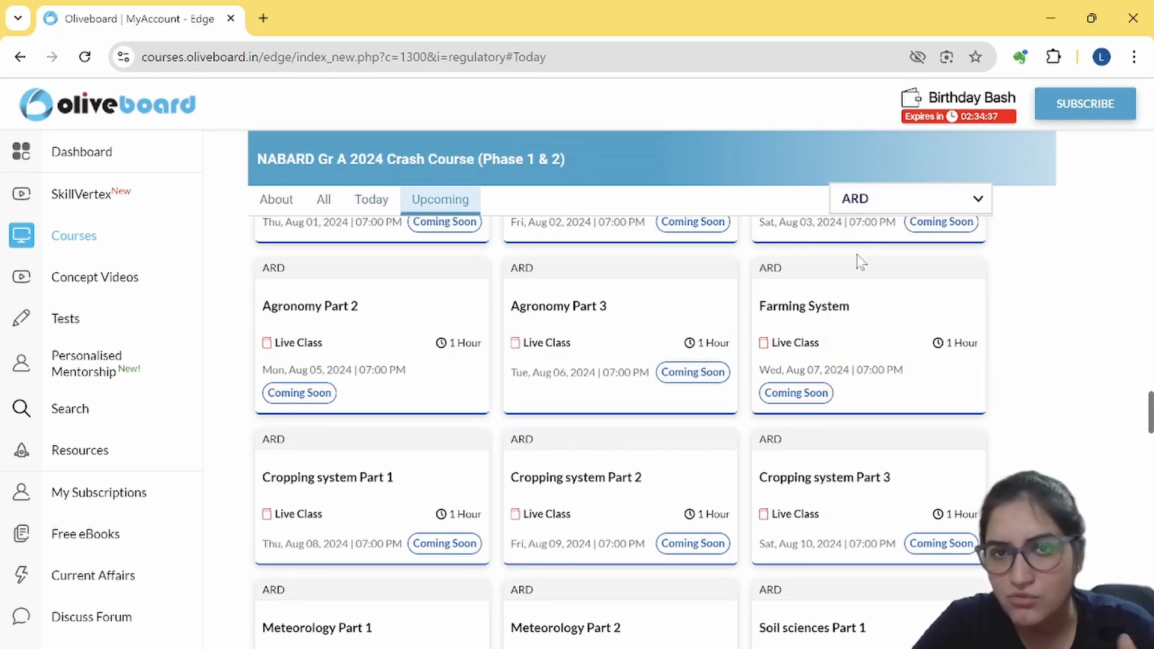
Step: Return to the Oliveboard dashboard and bring OBS Studio back to the front
scroll(771, 359, up, 3)
scroll(772, 359, down, 10)
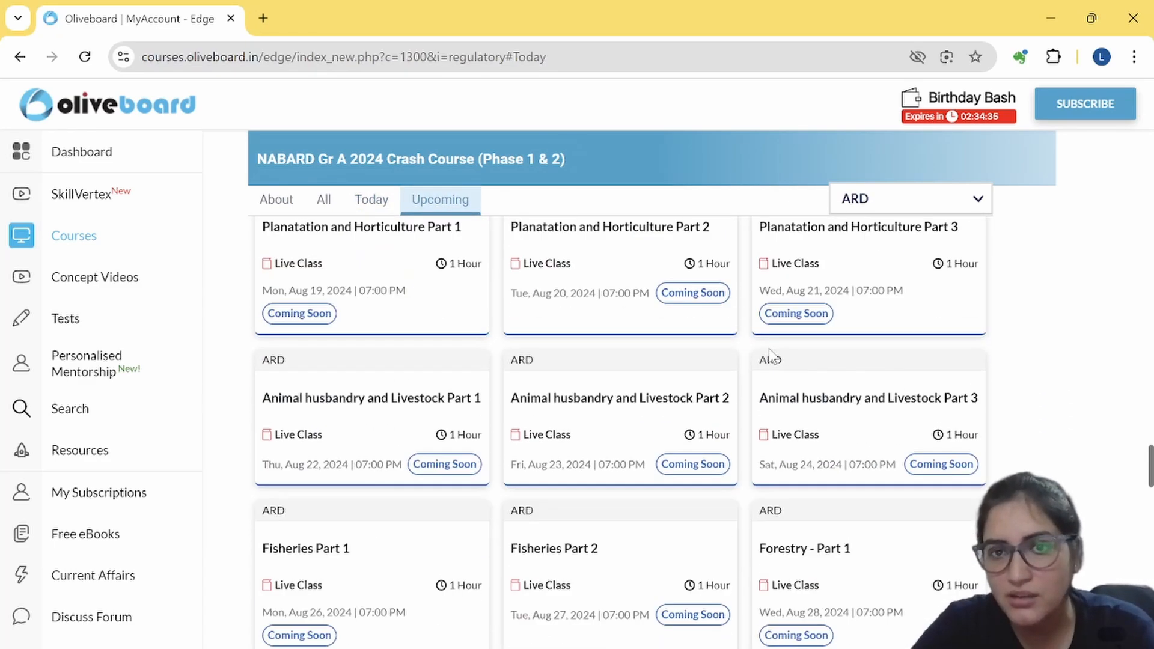
scroll(772, 358, up, 10)
scroll(769, 356, up, 15)
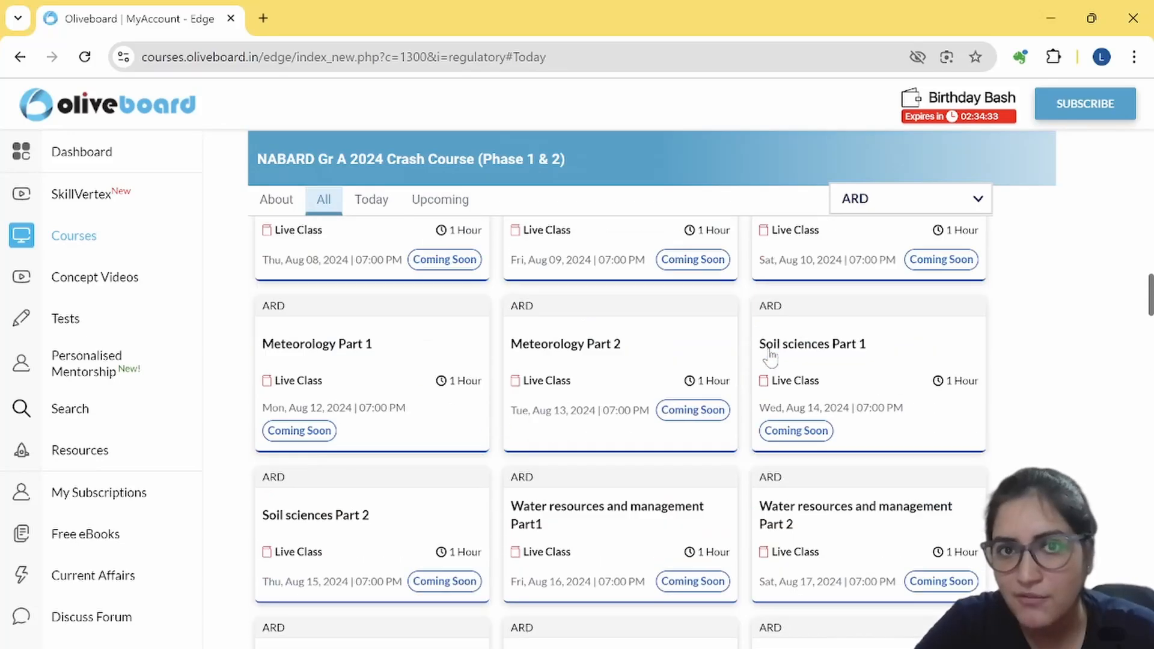
click(65, 160)
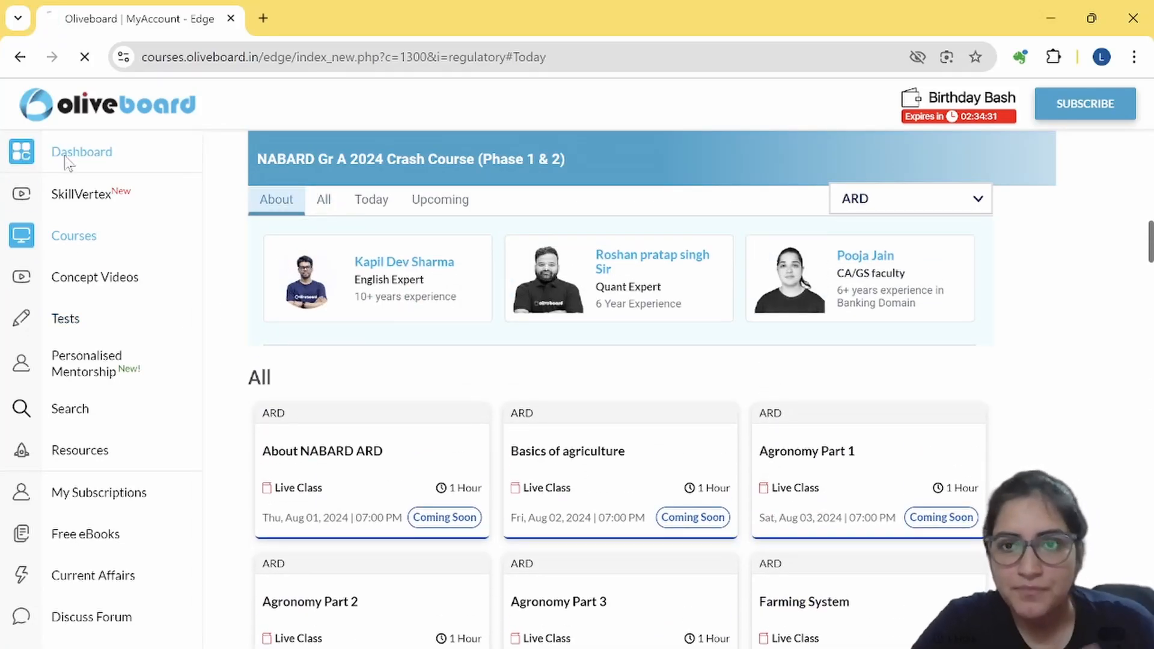
click(245, 633)
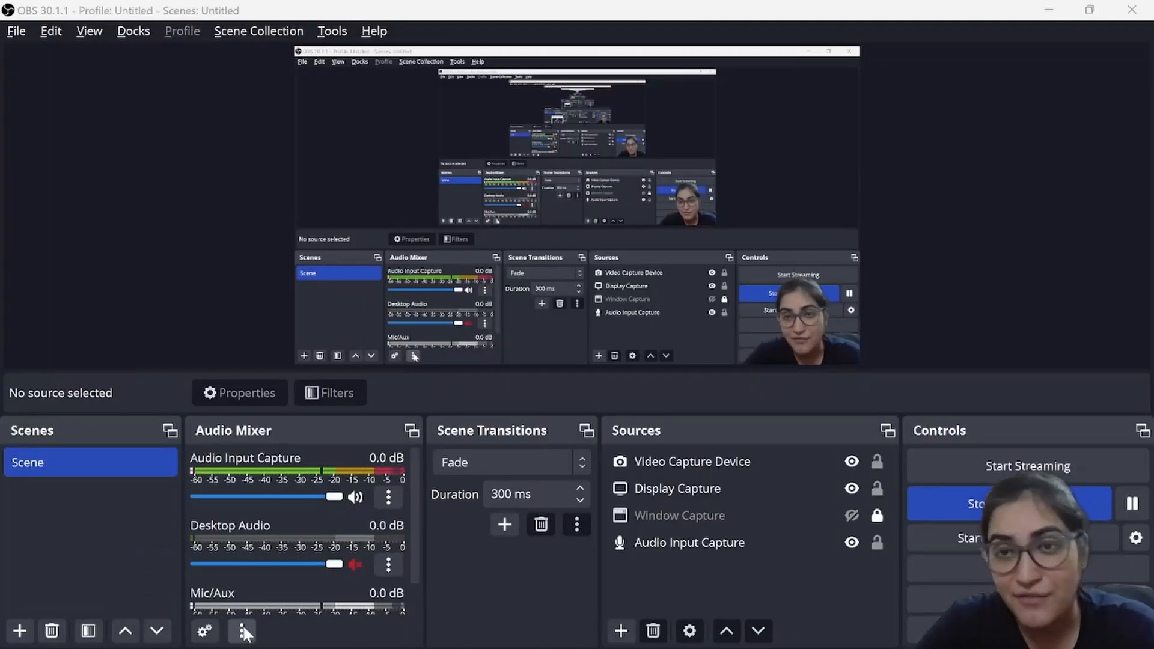